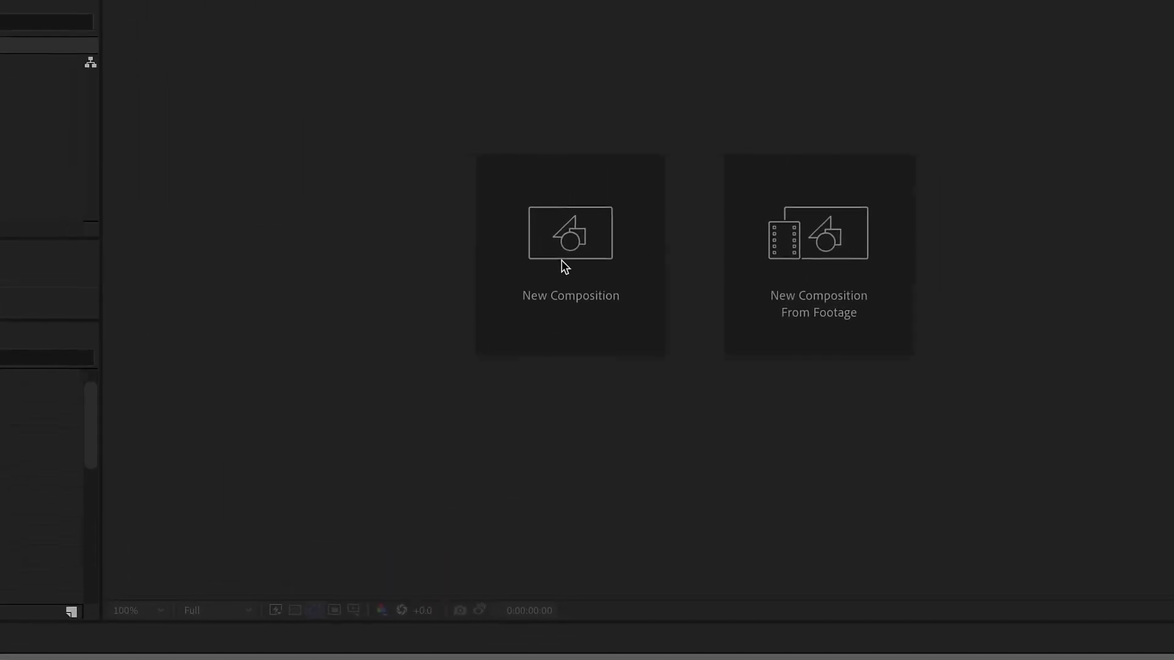
# Step: Make Comp 1 at 1920×1080, 30 fps, with a 0:00:10:00 duration
pyautogui.click(676, 234)
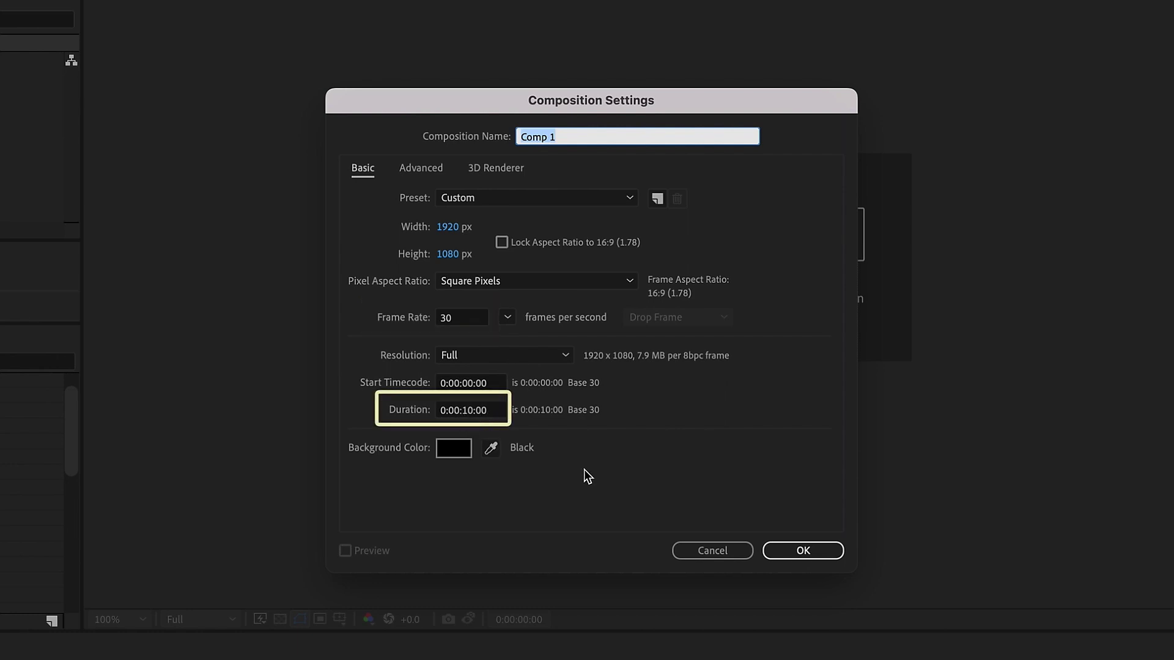
pyautogui.click(803, 550)
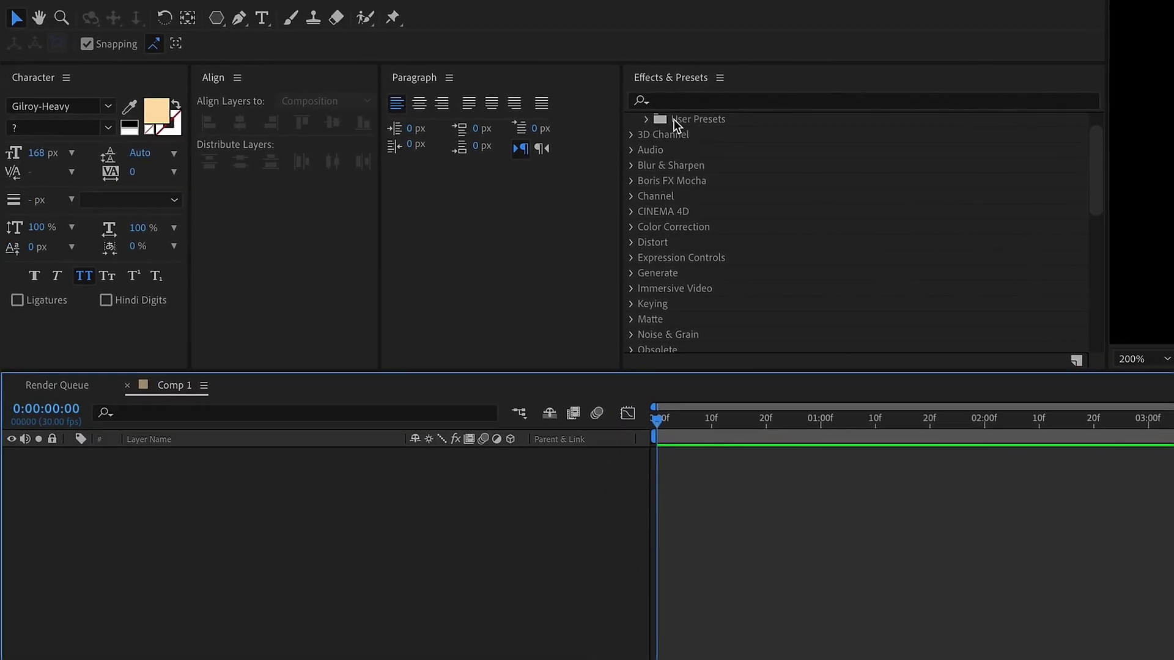
# Step: Expand User Presets in Effects & Presets and open the Social Media Icons folder
pyautogui.scroll(2, 80, 103)
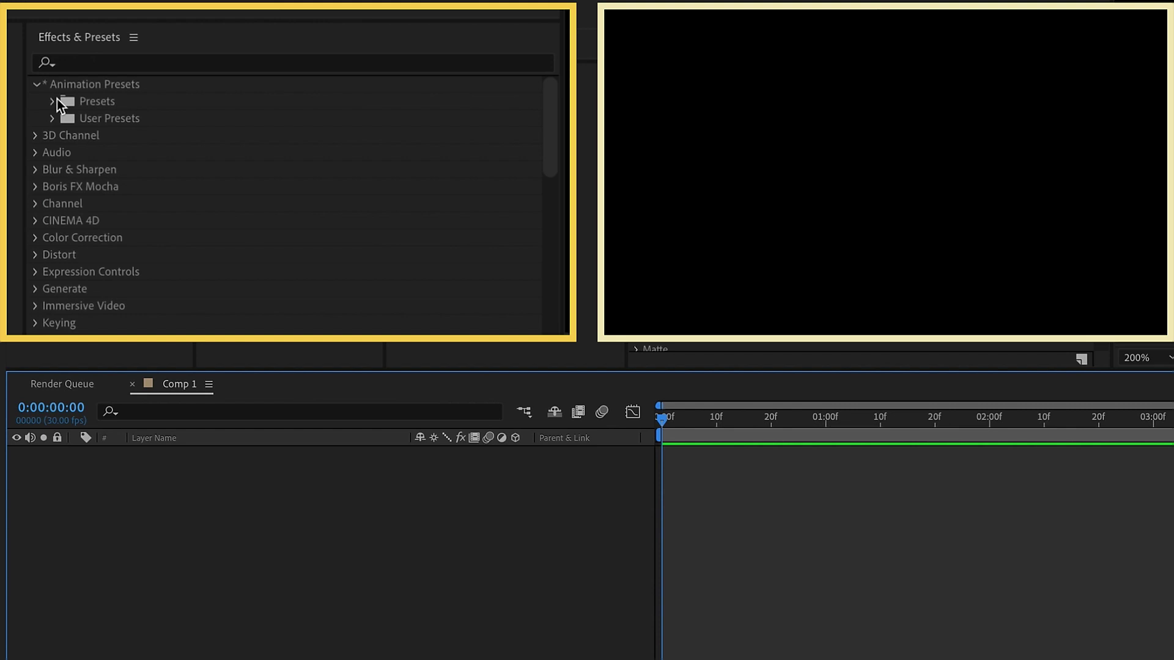
pyautogui.click(52, 119)
pyautogui.scroll(-2, 48, 119)
pyautogui.scroll(-5, 97, 186)
pyautogui.scroll(-2, 98, 188)
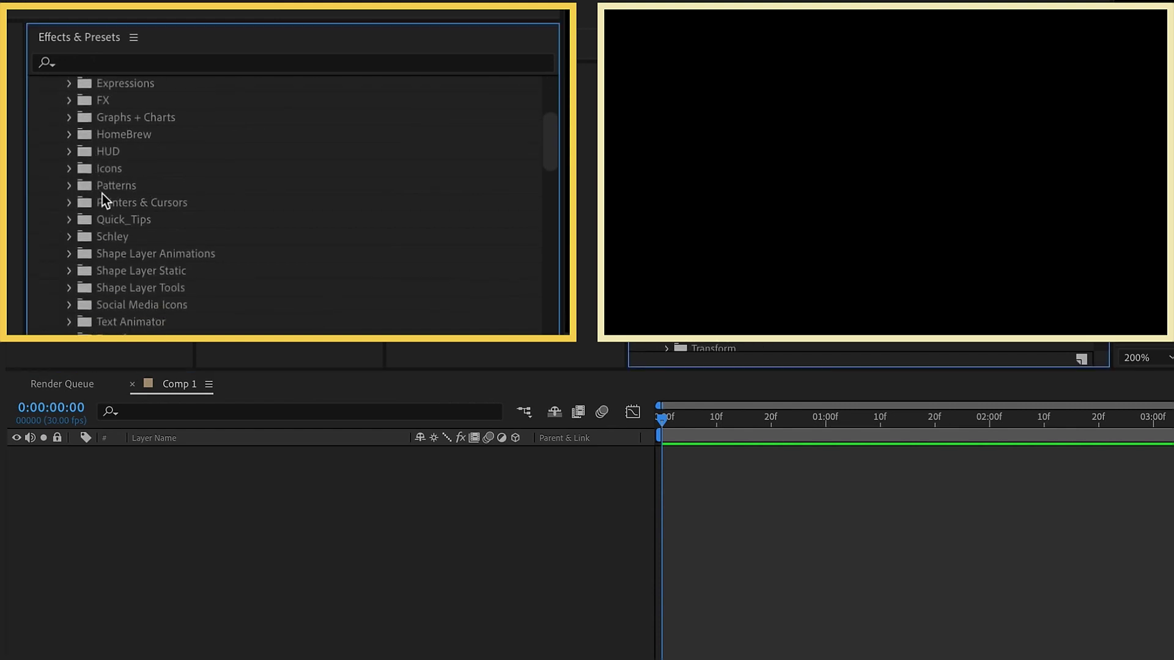
pyautogui.scroll(-2, 102, 193)
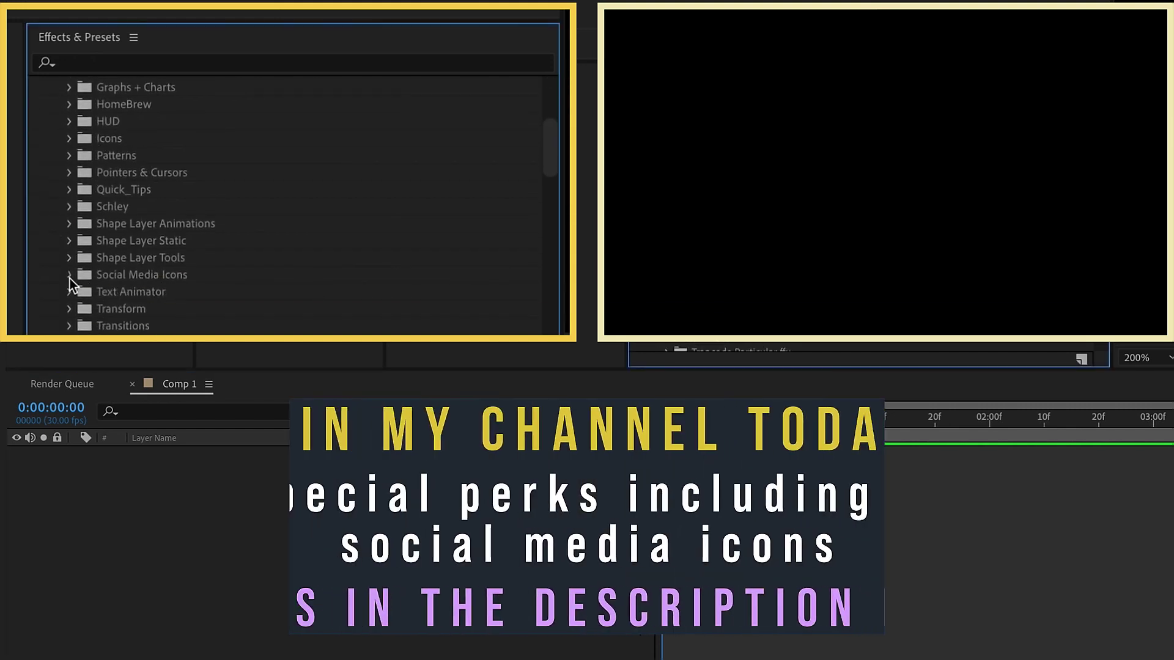
pyautogui.click(69, 275)
pyautogui.scroll(-2, 159, 242)
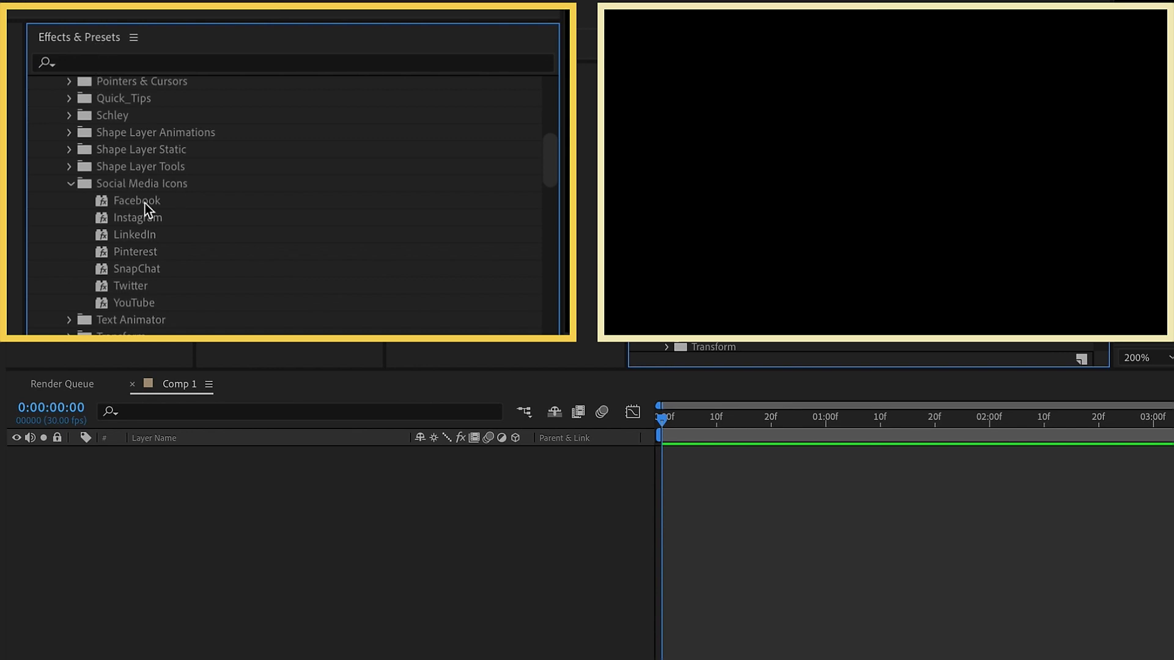
# Step: Apply the Facebook, Instagram and LinkedIn icon presets as separate shape layers
pyautogui.doubleClick(140, 203)
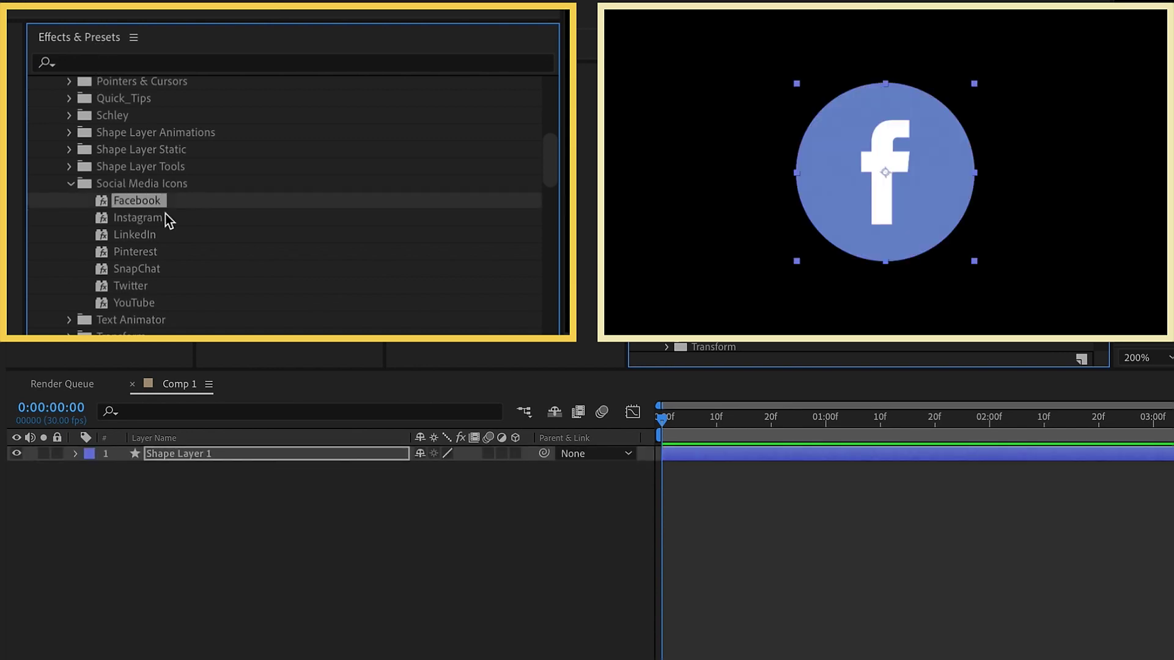
pyautogui.click(164, 217)
pyautogui.click(245, 592)
pyautogui.doubleClick(145, 218)
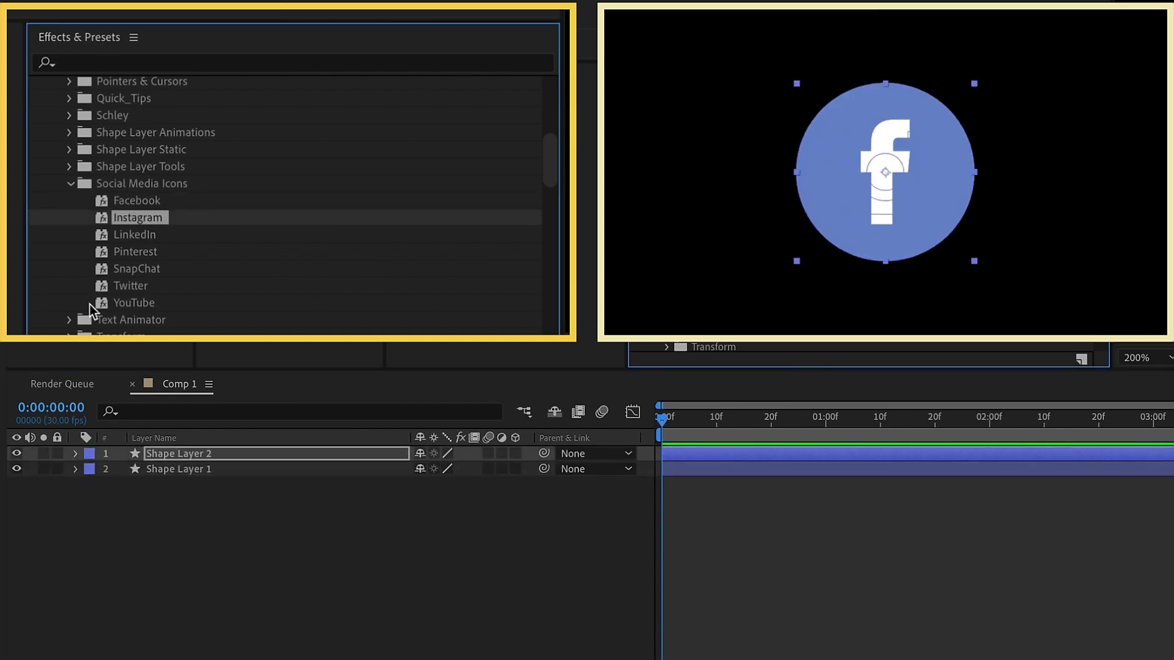
pyautogui.click(562, 538)
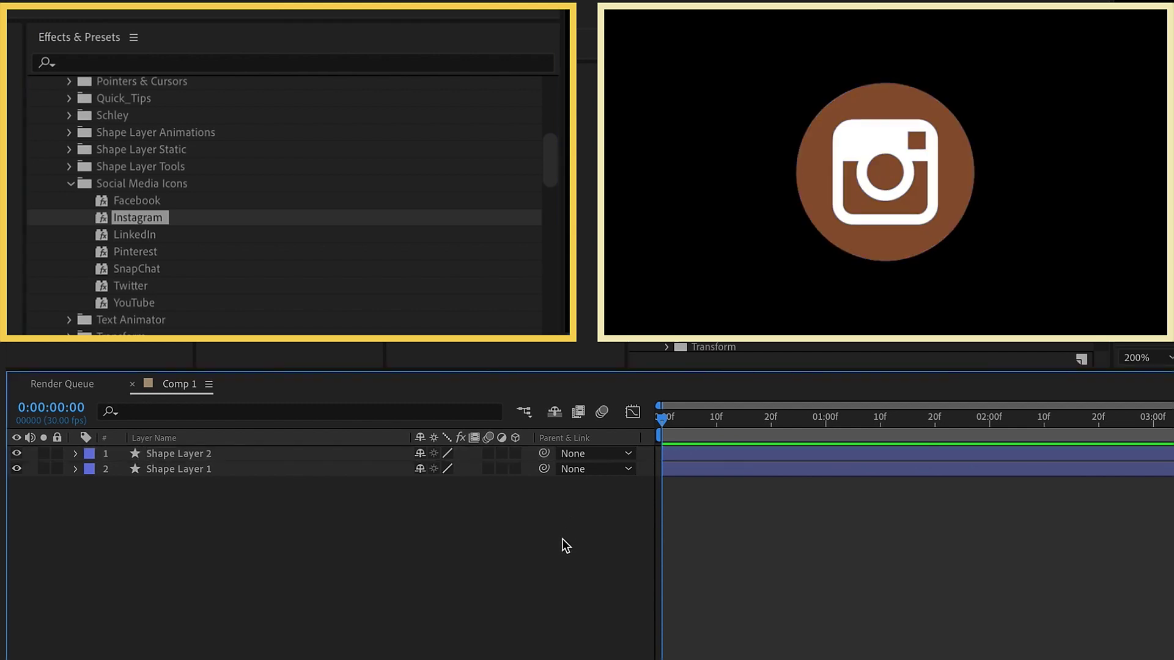
pyautogui.doubleClick(136, 236)
pyautogui.click(307, 453)
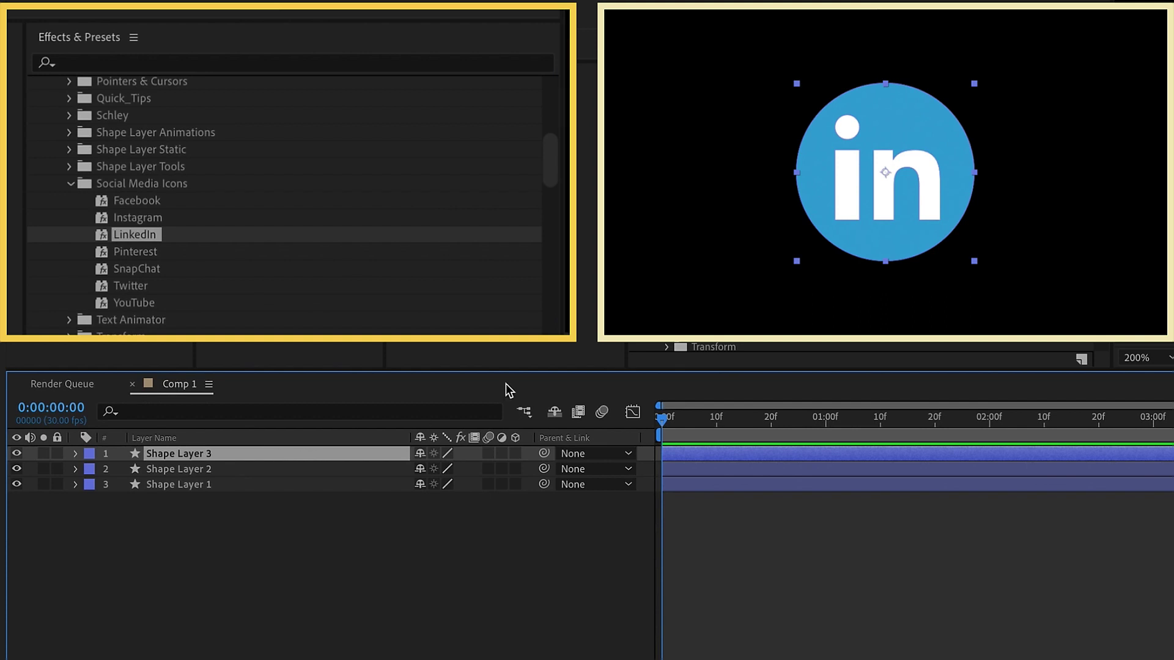
# Step: Undo the Pinterest preset mistakenly applied to LinkedIn and add Pinterest as its own layer
pyautogui.doubleClick(145, 252)
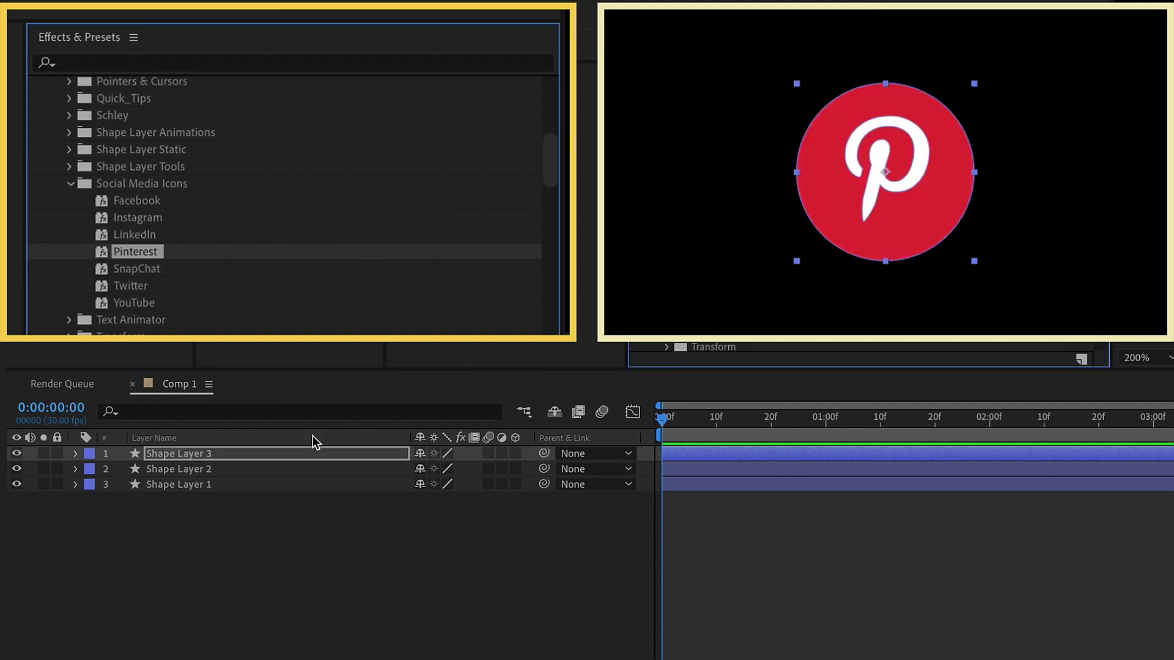
pyautogui.hotkey('ctrl', 'z')
pyautogui.click(306, 613)
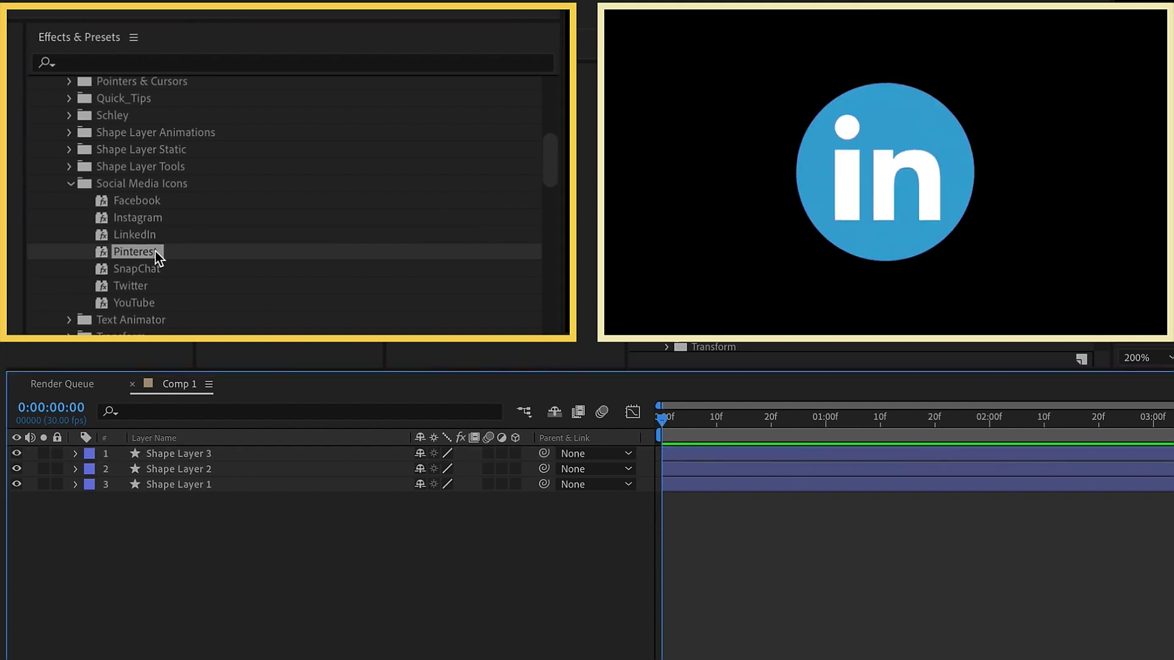
pyautogui.doubleClick(143, 252)
pyautogui.click(393, 644)
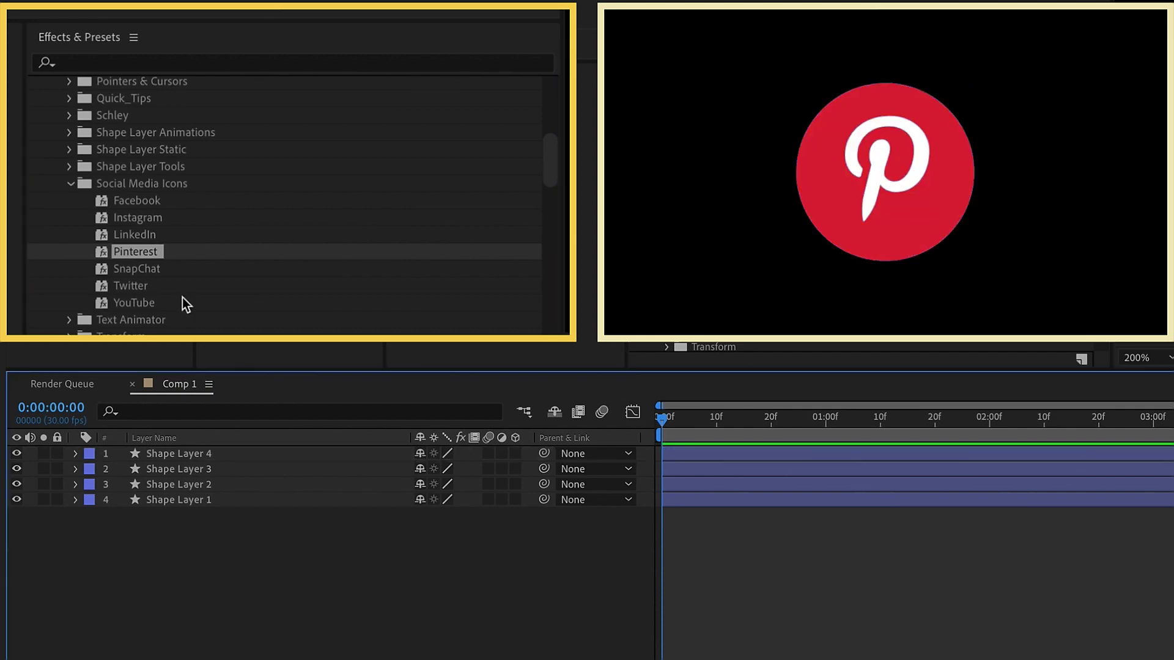
# Step: Add the SnapChat, Twitter and YouTube icon presets as new layers, YouTube on top
pyautogui.doubleClick(151, 275)
pyautogui.click(545, 545)
pyautogui.doubleClick(149, 287)
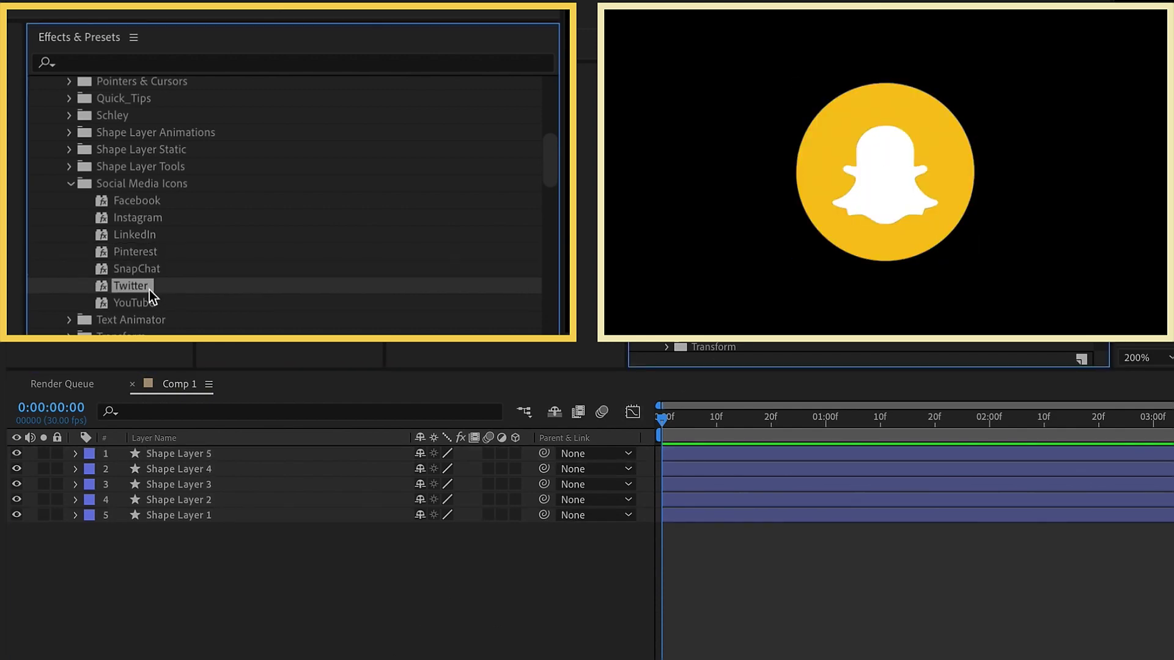
pyautogui.hotkey('ctrl', 'shift', 'a')
pyautogui.click(143, 302)
pyautogui.doubleClick(143, 302)
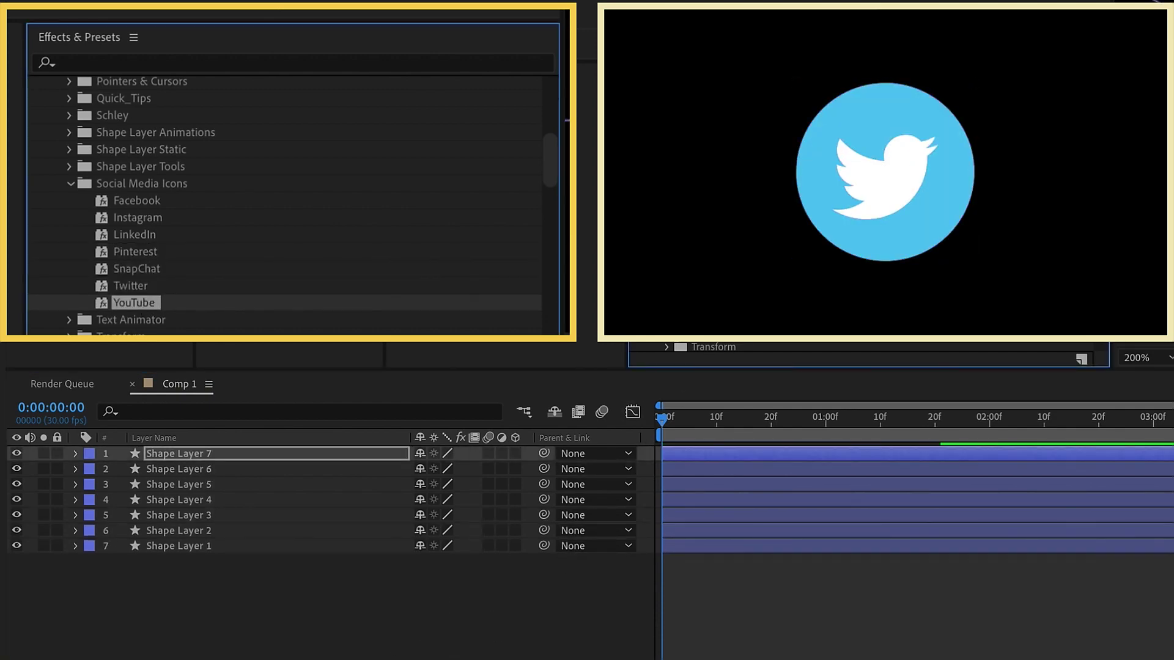
pyautogui.click(482, 545)
pyautogui.click(239, 451)
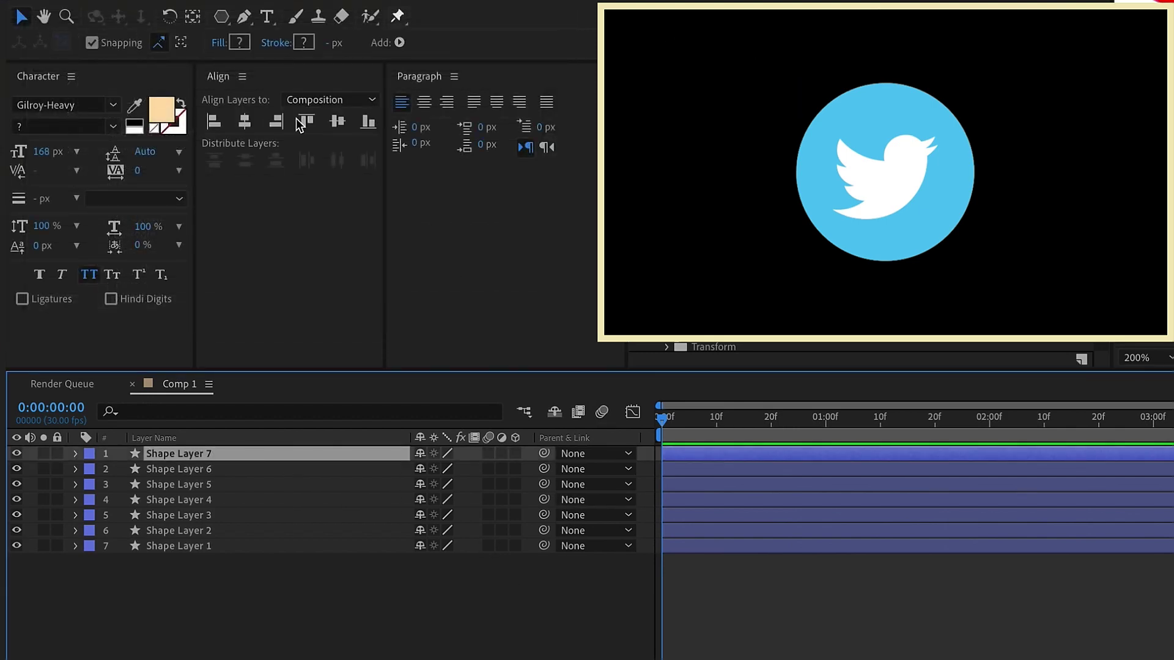
pyautogui.click(245, 121)
pyautogui.click(337, 121)
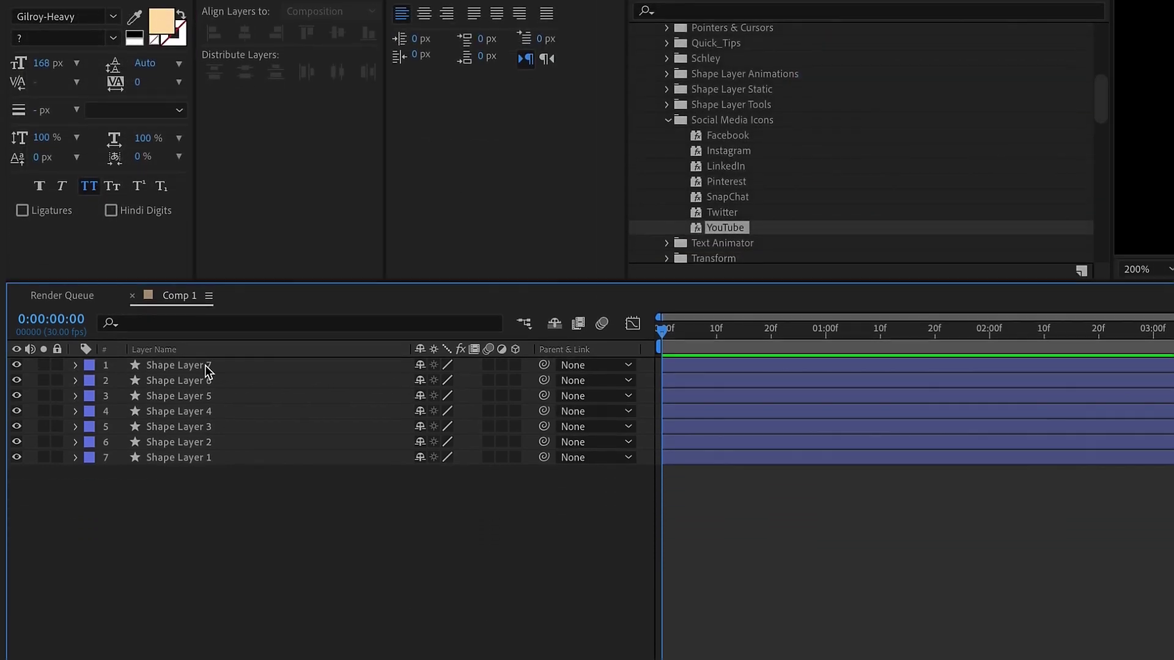
# Step: Trim all seven icon layers to a single frame with Alt+]
pyautogui.keyDown('shift'); pyautogui.click(204, 541); pyautogui.keyUp('shift')
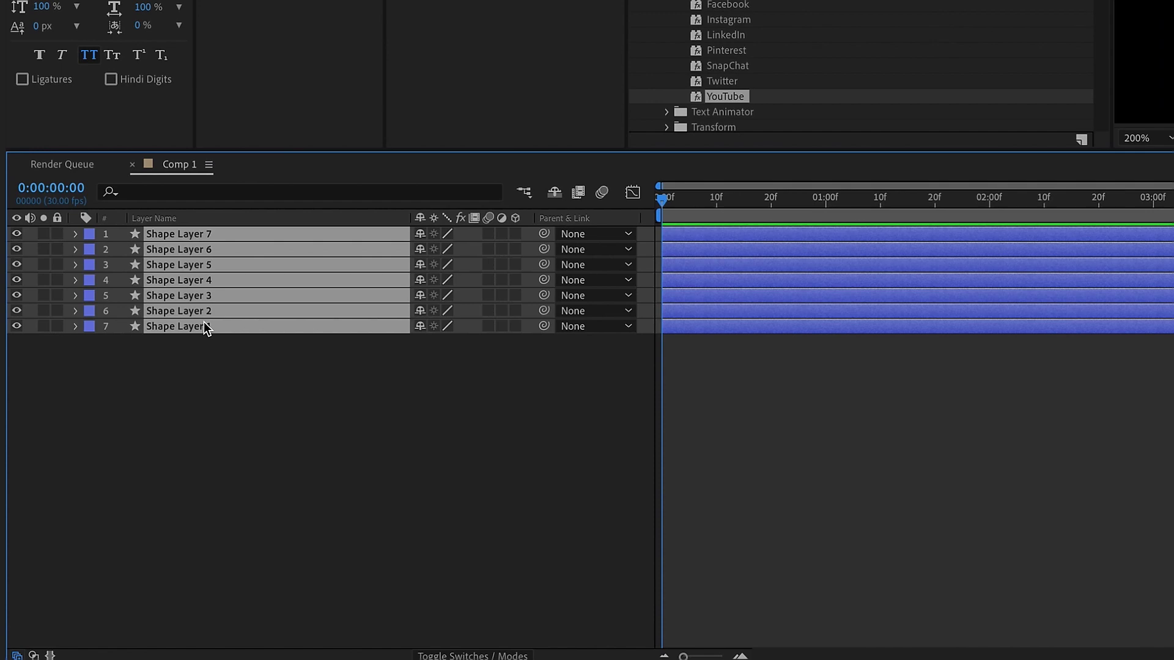
pyautogui.hotkey('alt', ']')
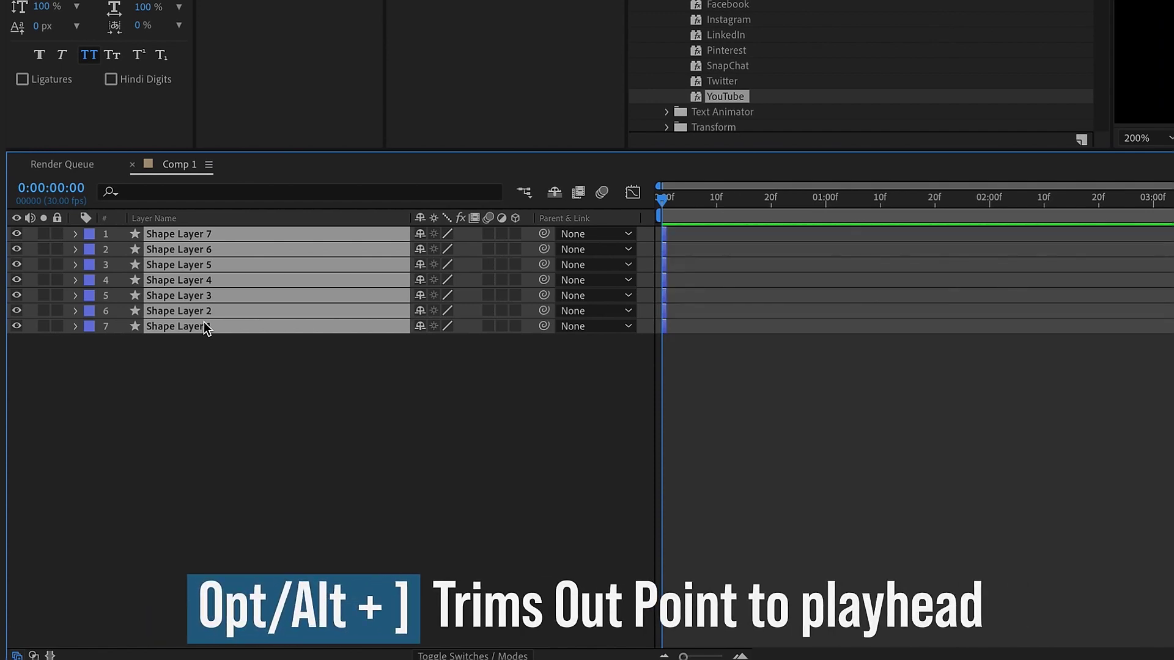
pyautogui.moveTo(684, 656); pyautogui.dragTo(718, 656)
pyautogui.click(186, 234)
# Step: Sequence the seven icon layers one after another with Keyframe Assistant > Sequence Layers
pyautogui.keyDown('shift'); pyautogui.click(203, 327); pyautogui.keyUp('shift')
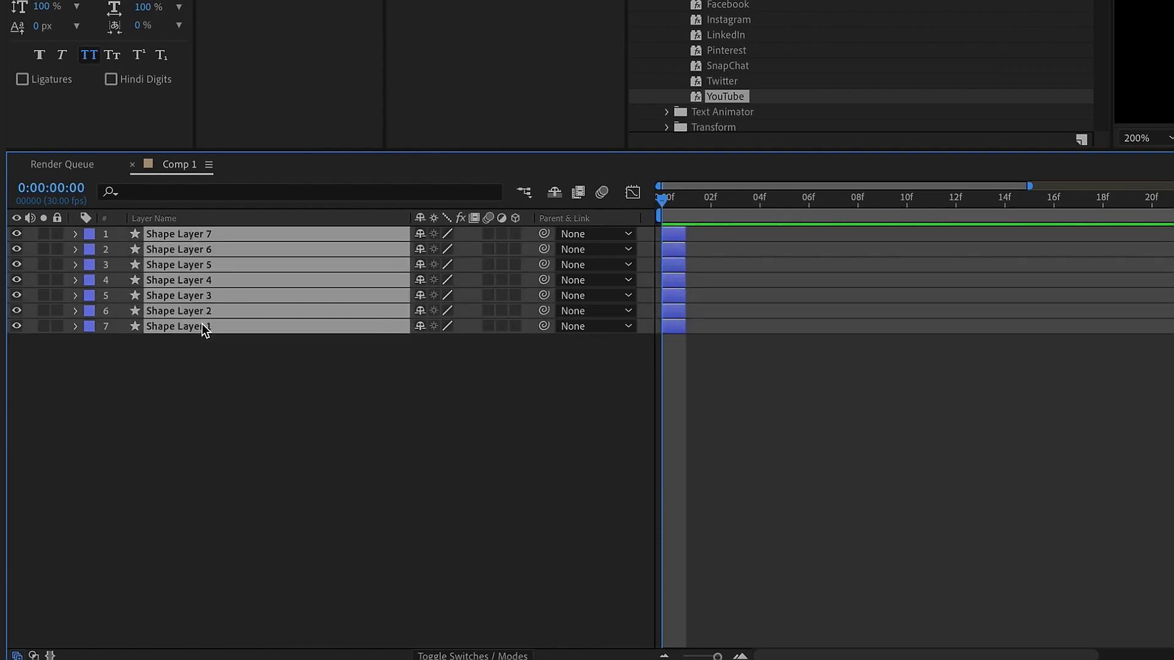
pyautogui.rightClick(206, 246)
pyautogui.moveTo(270, 417)
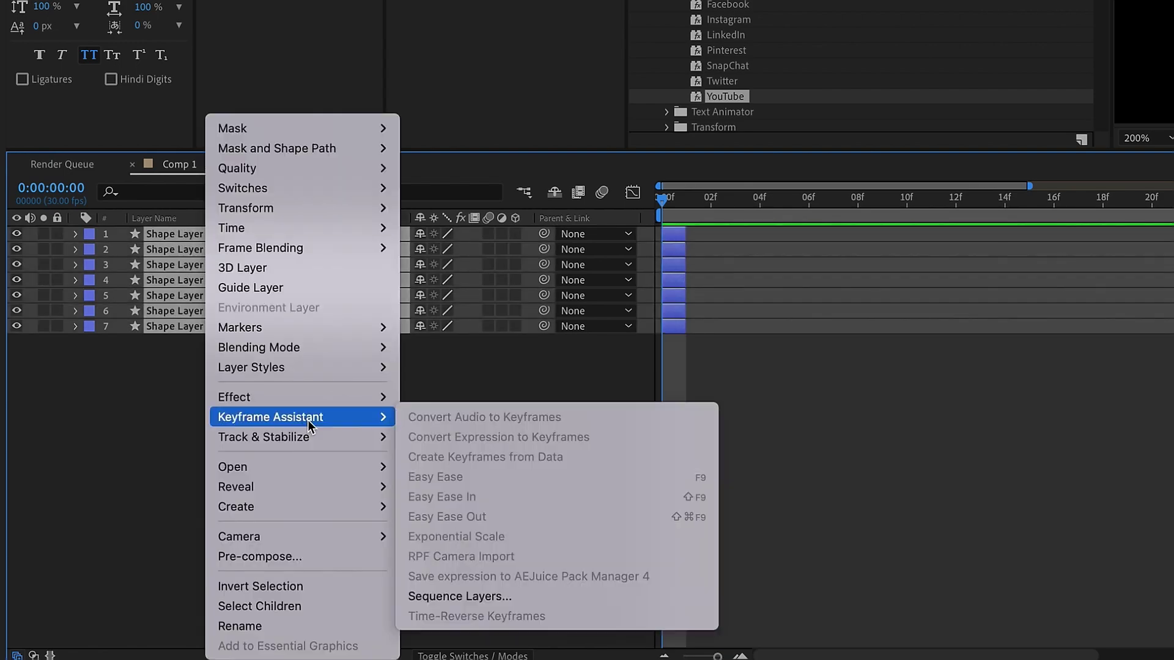
pyautogui.click(534, 596)
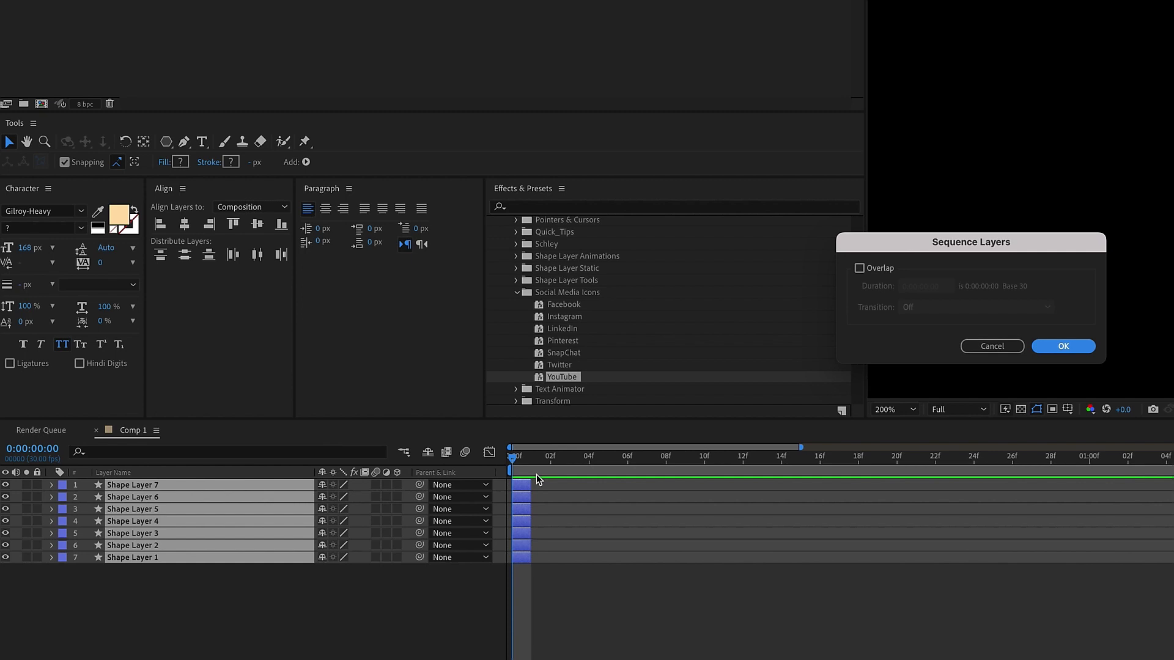
pyautogui.click(1078, 349)
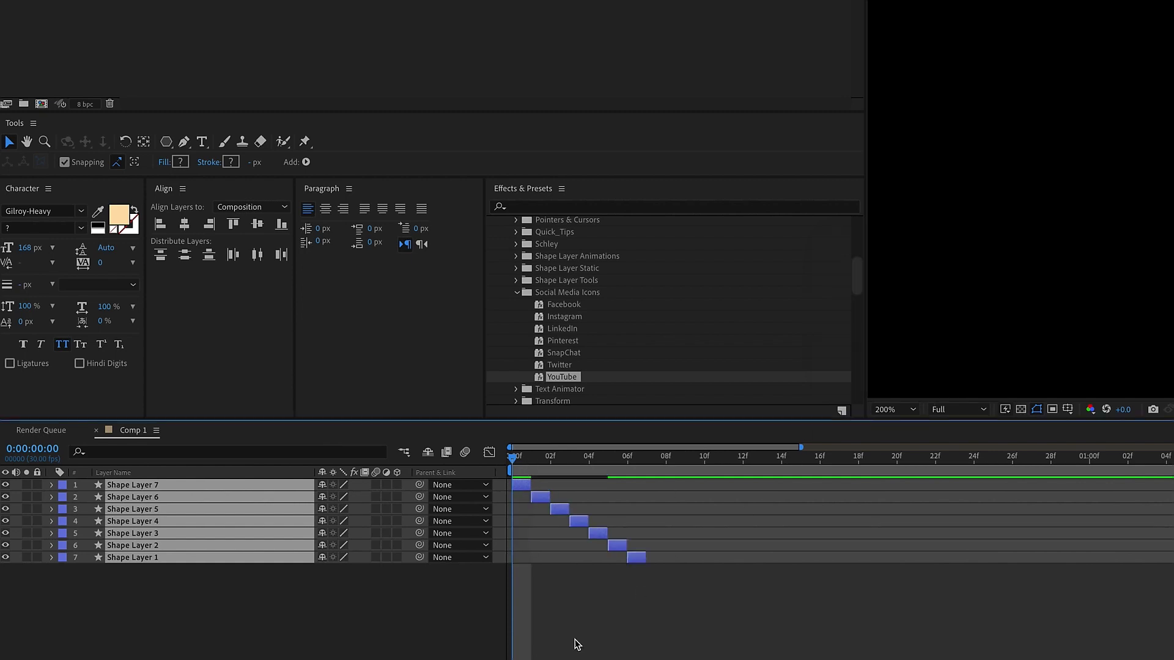
# Step: End the work area after Shape Layer 1, trim Comp 1 to it, and play back
pyautogui.click(575, 643)
pyautogui.click(160, 558)
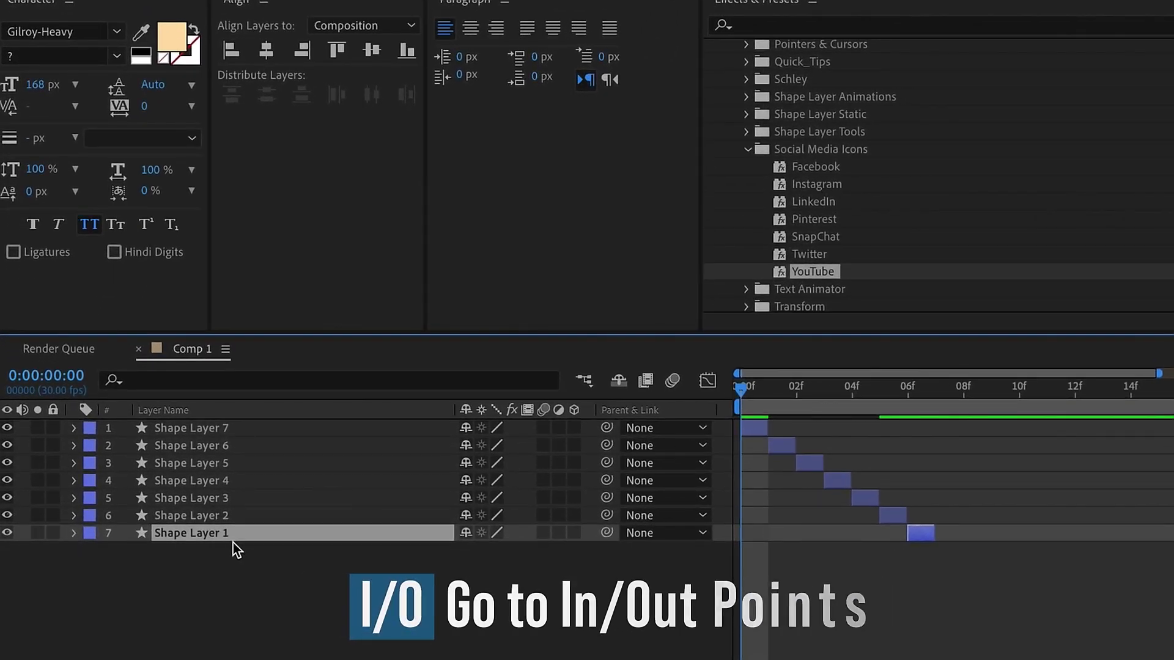
pyautogui.press('i')
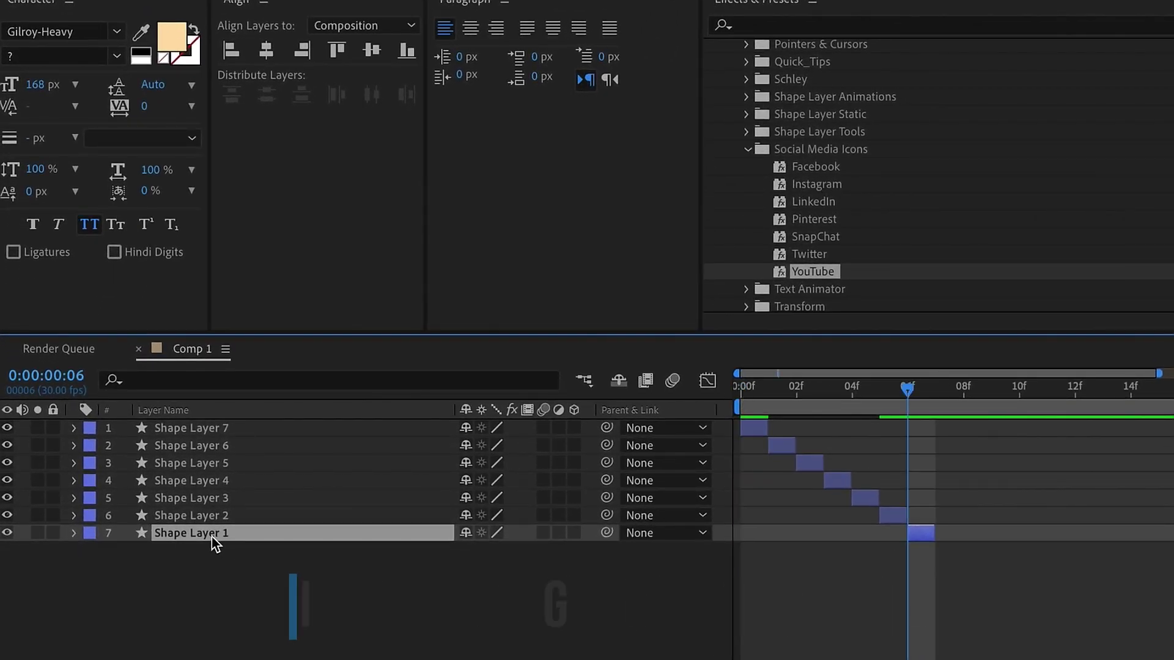
pyautogui.press('n')
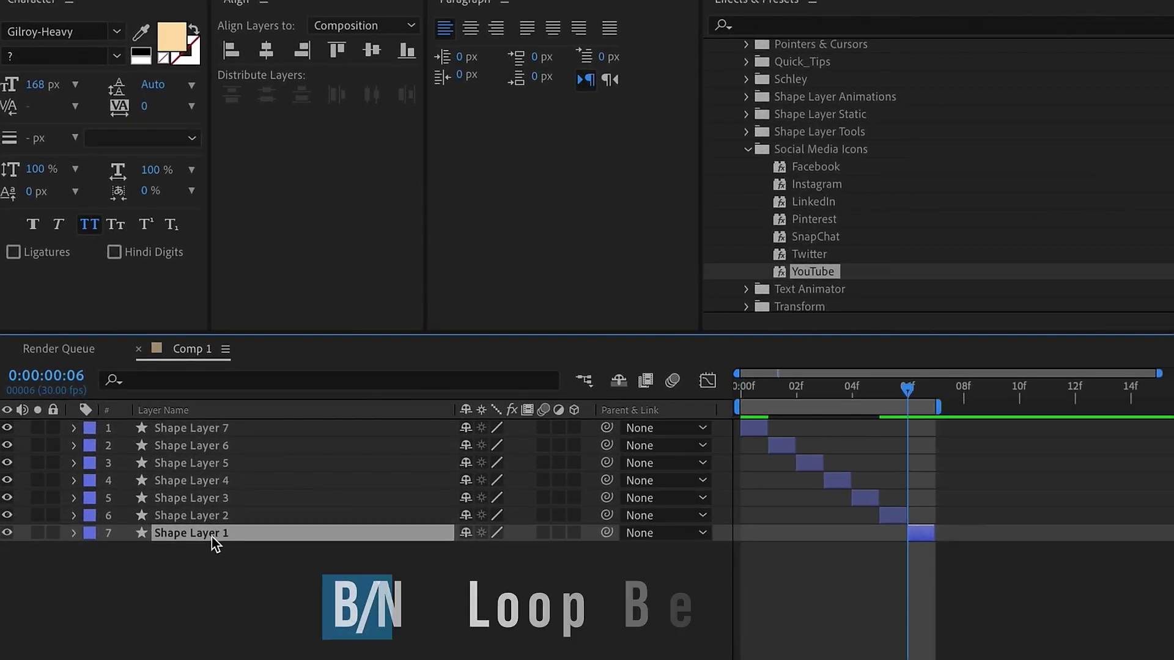
pyautogui.rightClick(867, 423)
pyautogui.click(918, 474)
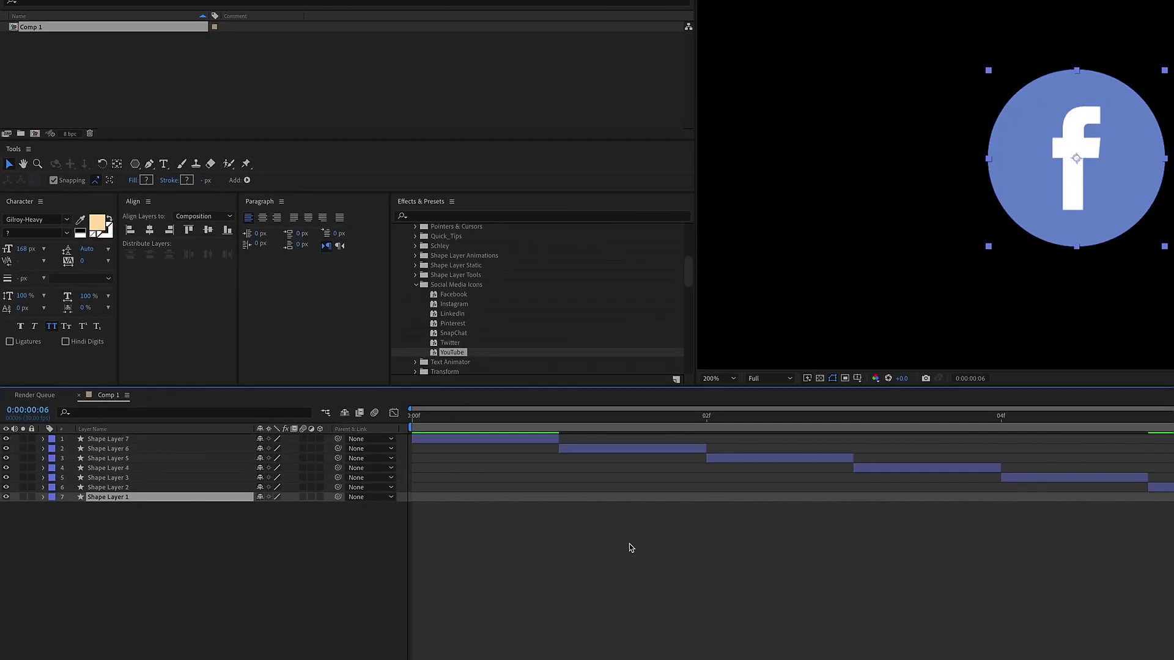
pyautogui.press('space')
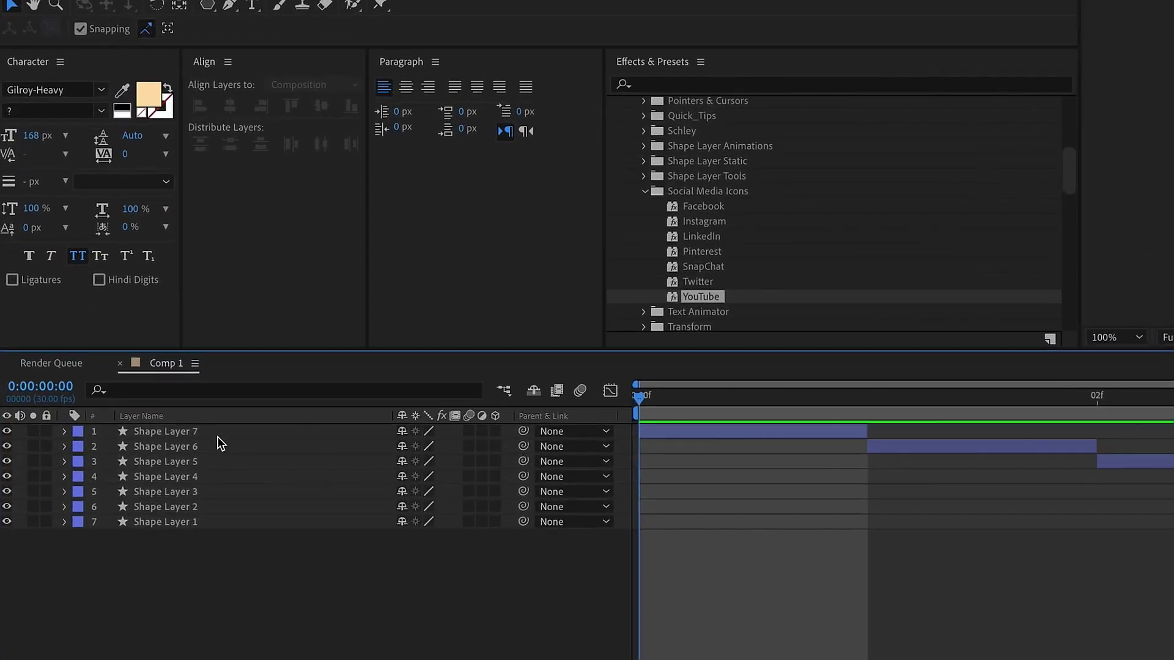
# Step: Shift all seven icon layers left to Position X 305
pyautogui.click(218, 432)
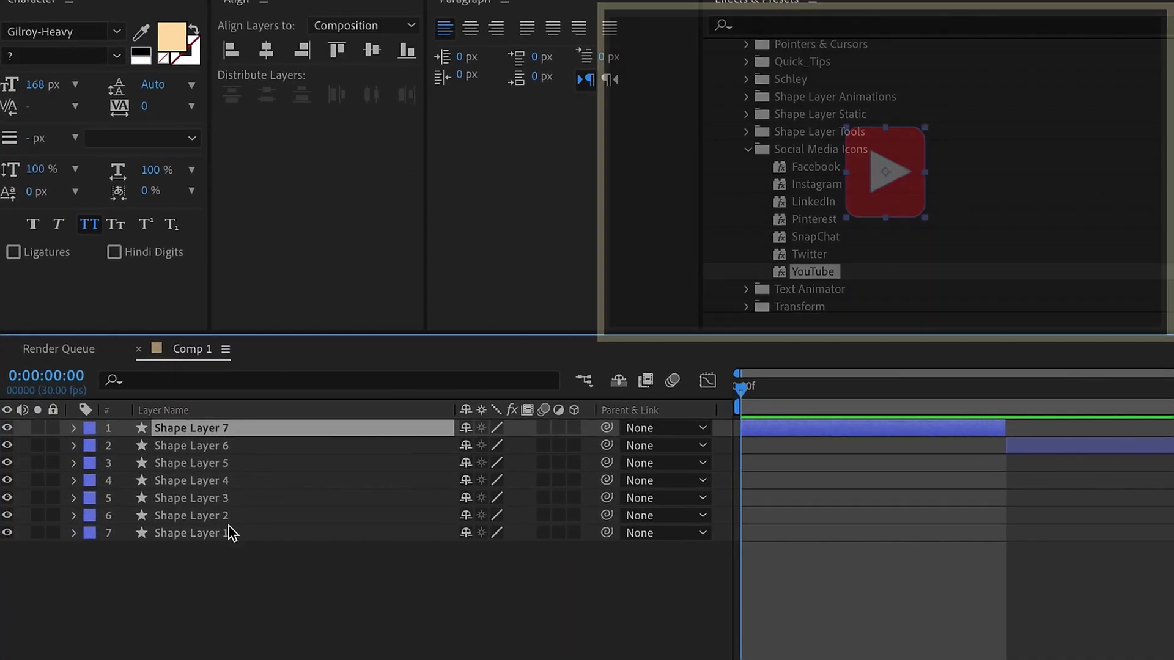
pyautogui.keyDown('shift'); pyautogui.click(229, 525); pyautogui.keyUp('shift')
pyautogui.press('p')
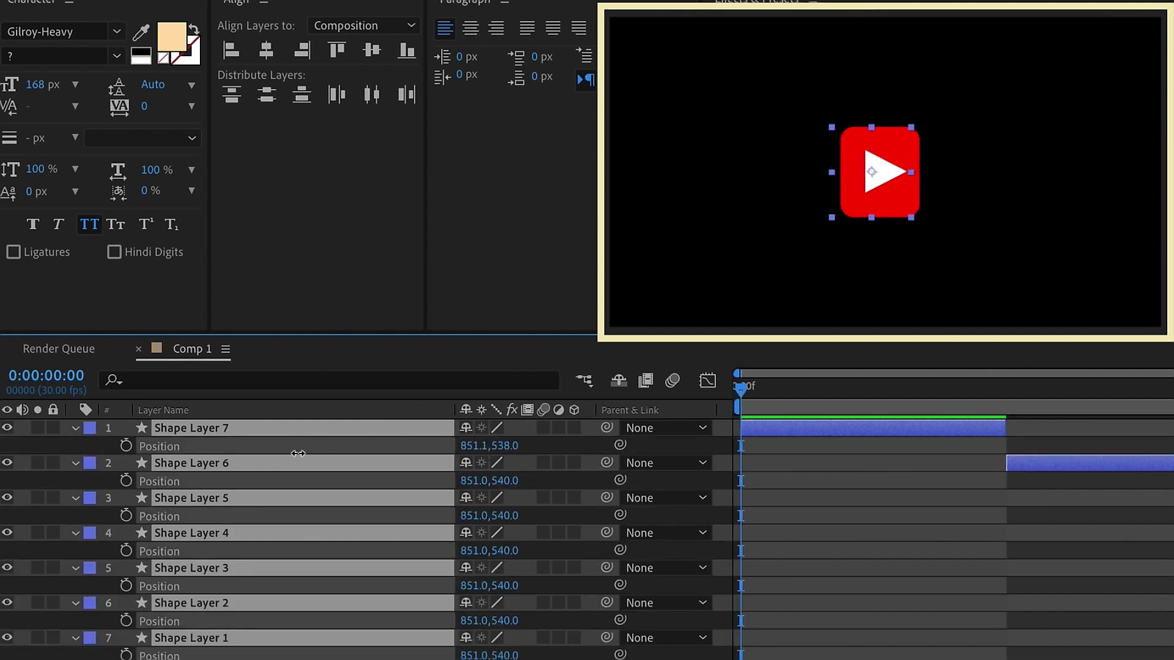
pyautogui.moveTo(474, 481); pyautogui.dragTo(306, 482)
pyautogui.hotkey('ctrl', 'shift', 'a')
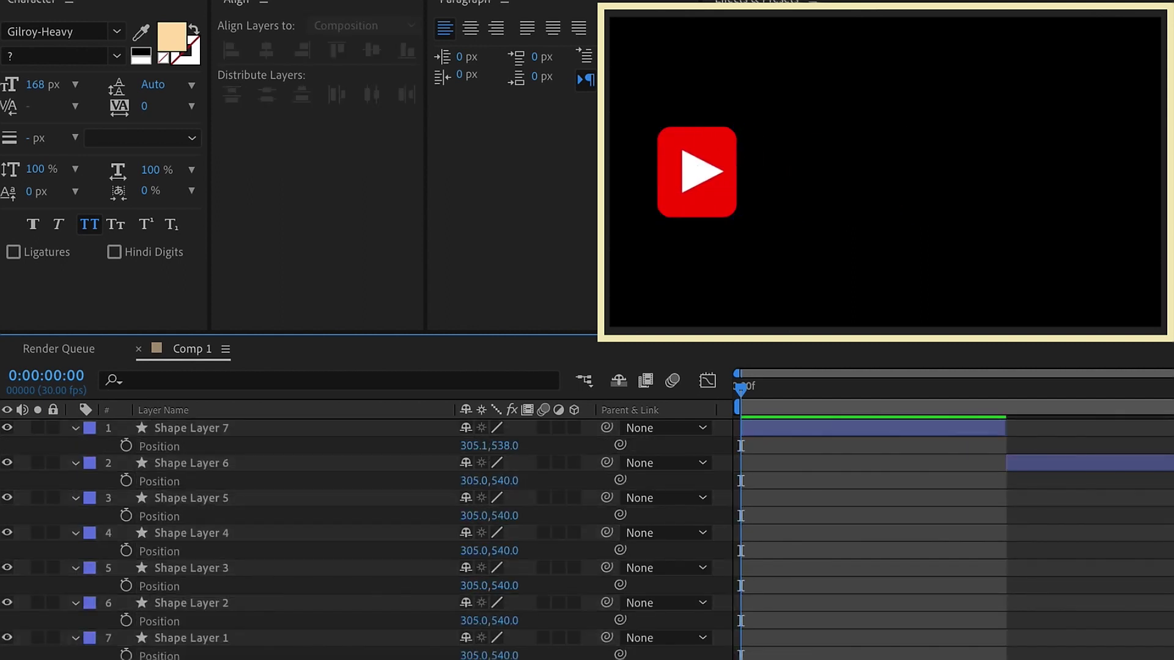
pyautogui.hotkey('ctrl', 't')
pyautogui.click(755, 167)
pyautogui.write('@')
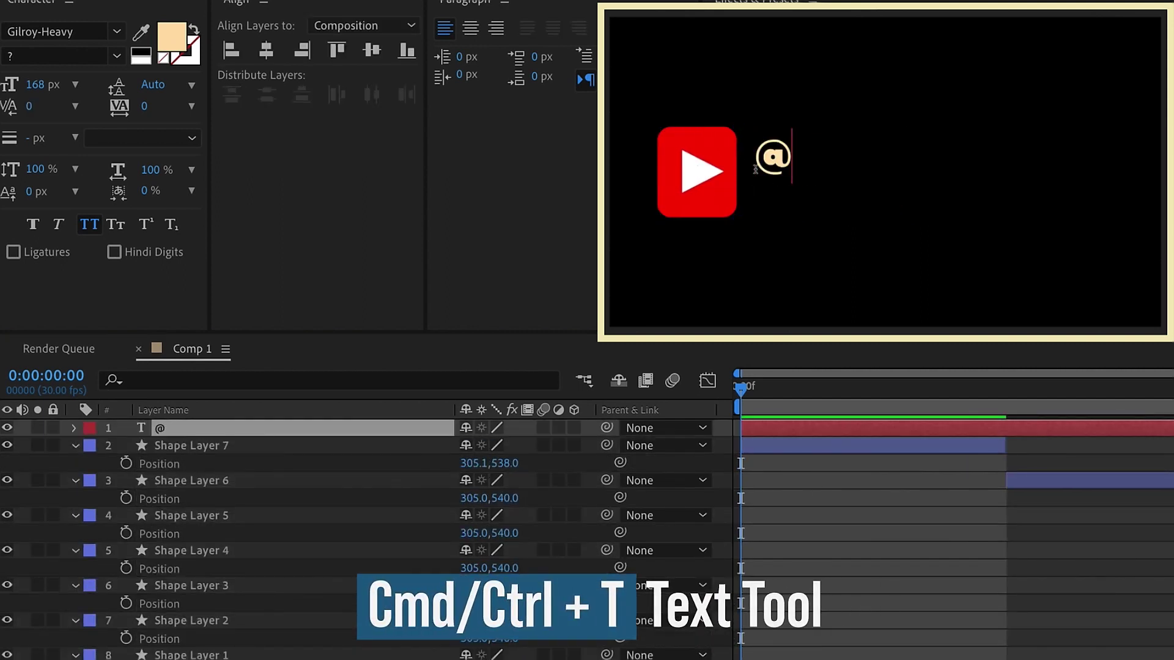
pyautogui.write('youtube')
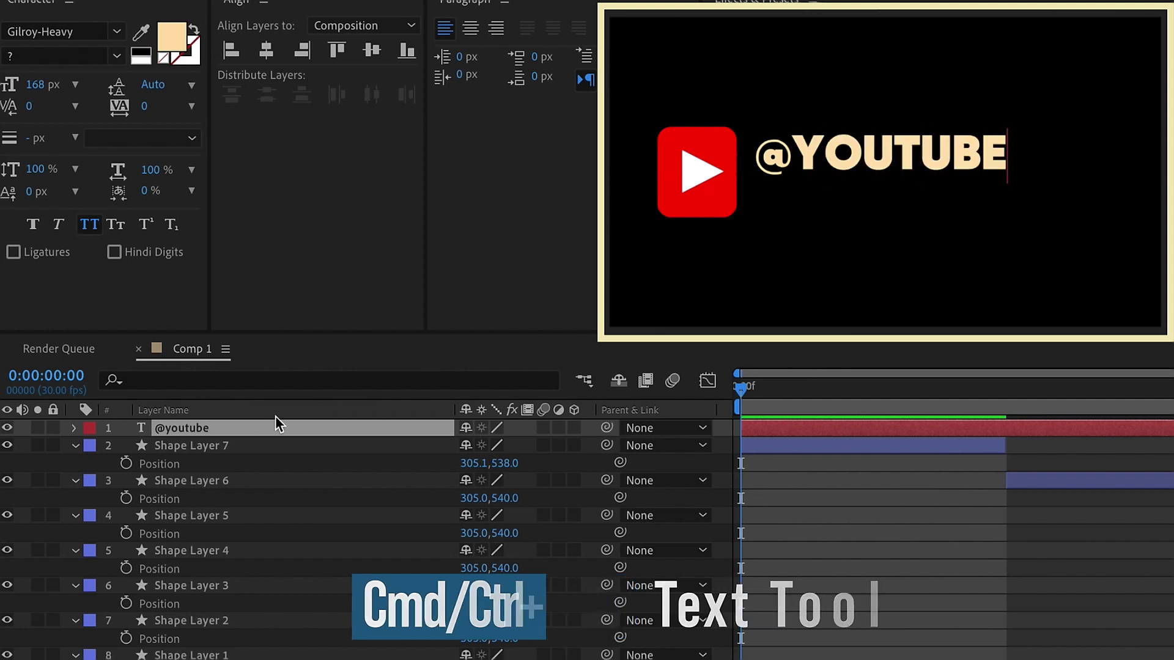
pyautogui.click(278, 427)
pyautogui.press('p')
pyautogui.hotkey('shift', 's')
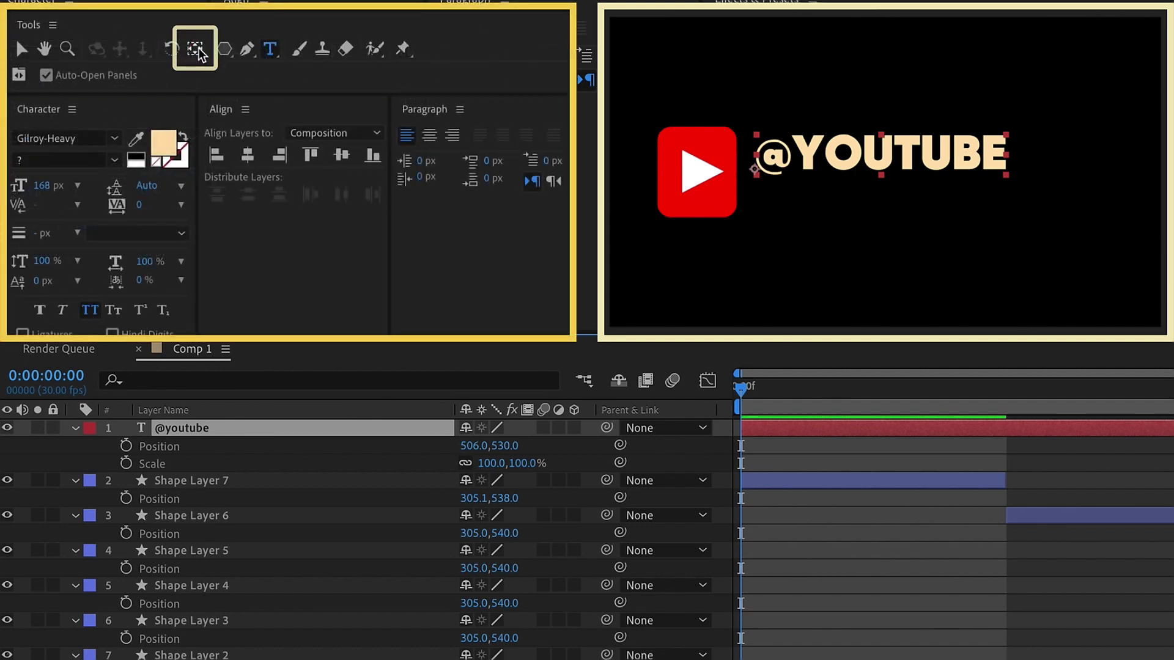
# Step: Centre the label's anchor point and set its Position Y to 540
pyautogui.click(195, 49)
pyautogui.hotkey('ctrl', 'alt', 'Home')
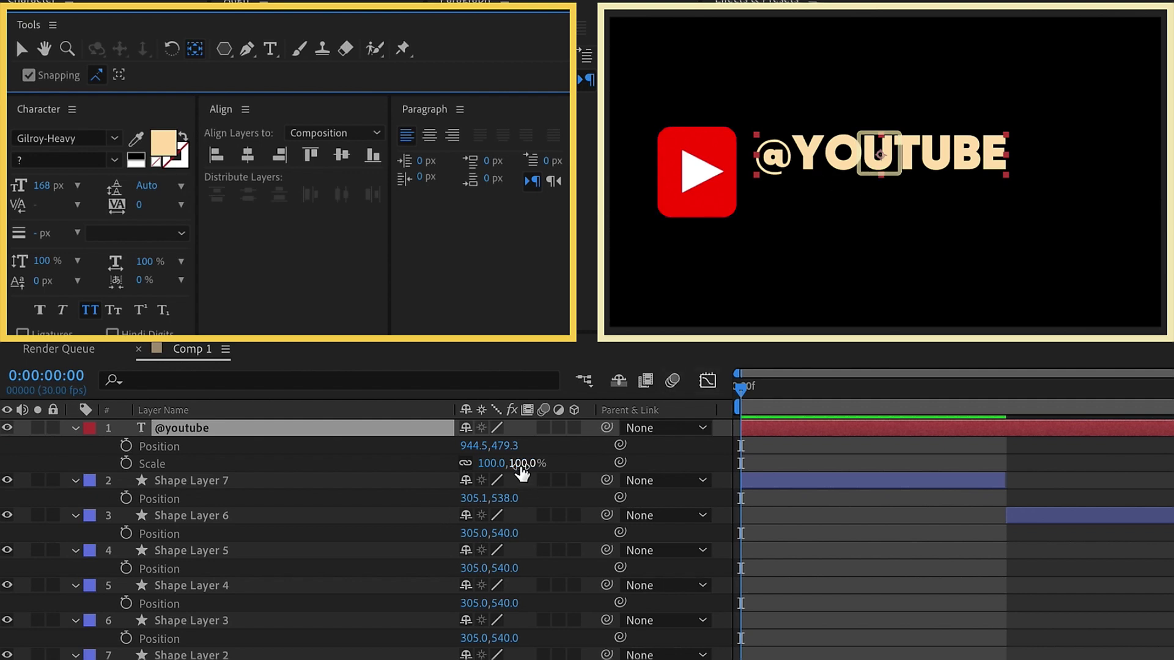
pyautogui.click(503, 446)
pyautogui.write('540')
pyautogui.press('Return')
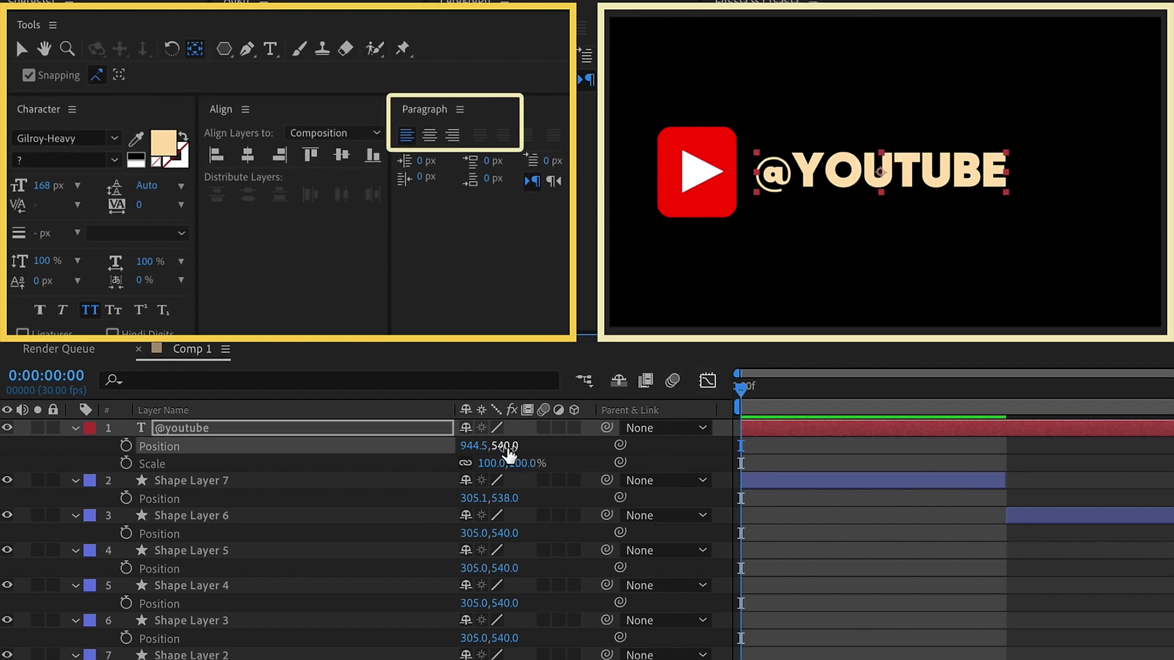
pyautogui.press('F2')
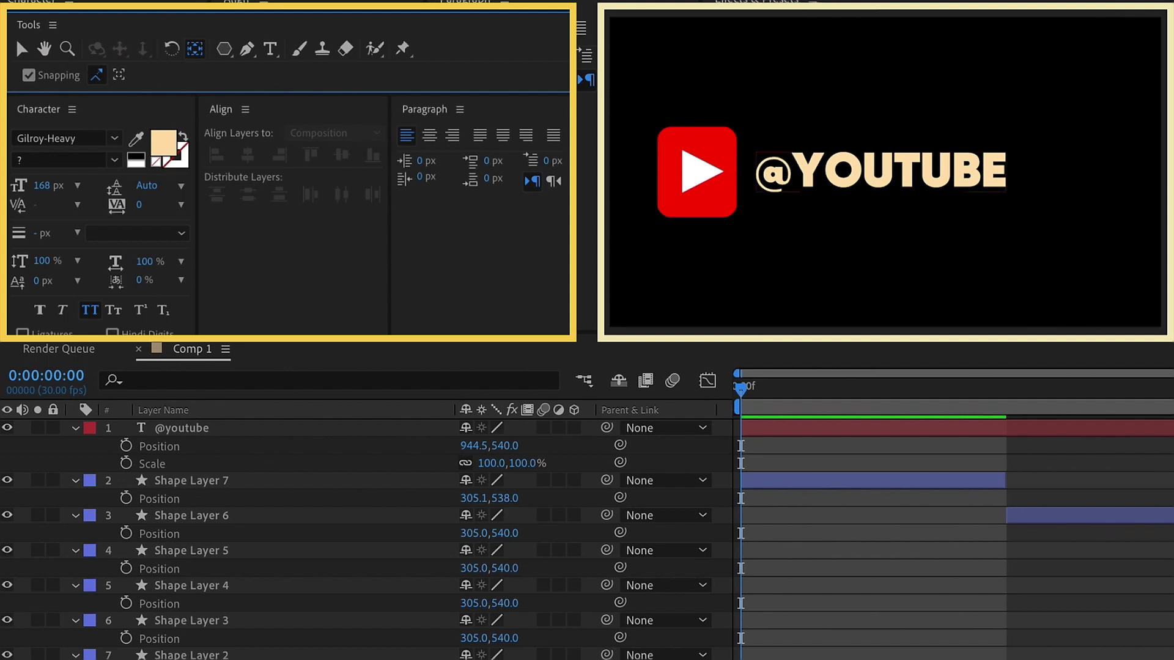
pyautogui.click(898, 172)
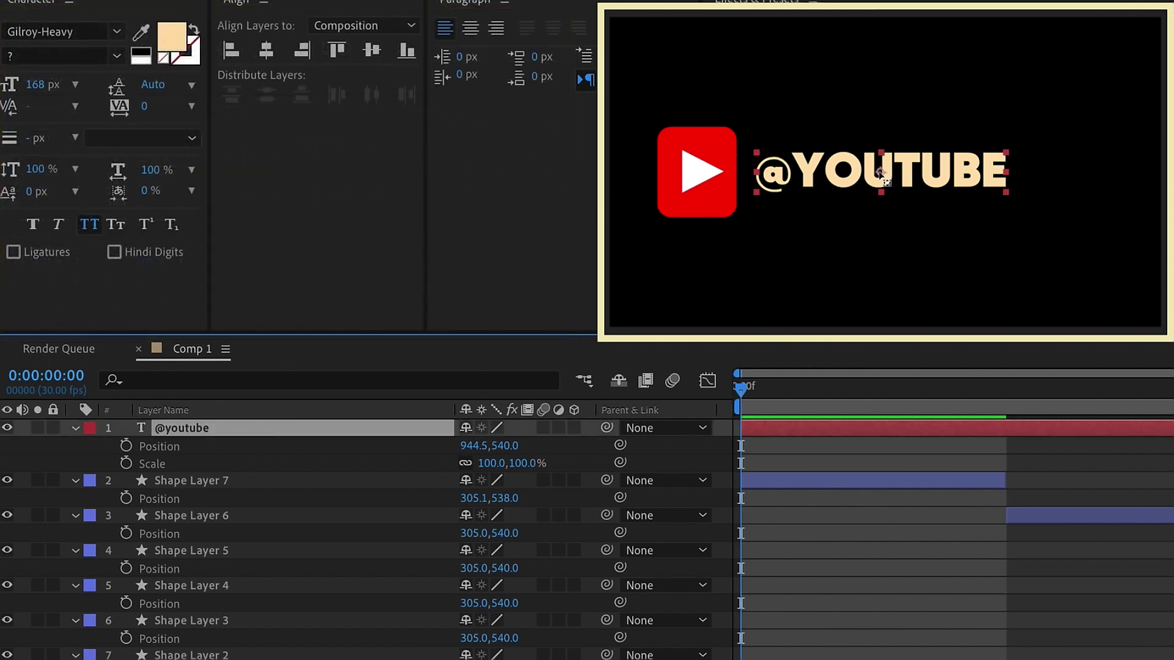
# Step: Anchor the label on the @, snap it against the icon, and scale it to about 128%
pyautogui.moveTo(881, 175); pyautogui.dragTo(760, 177)
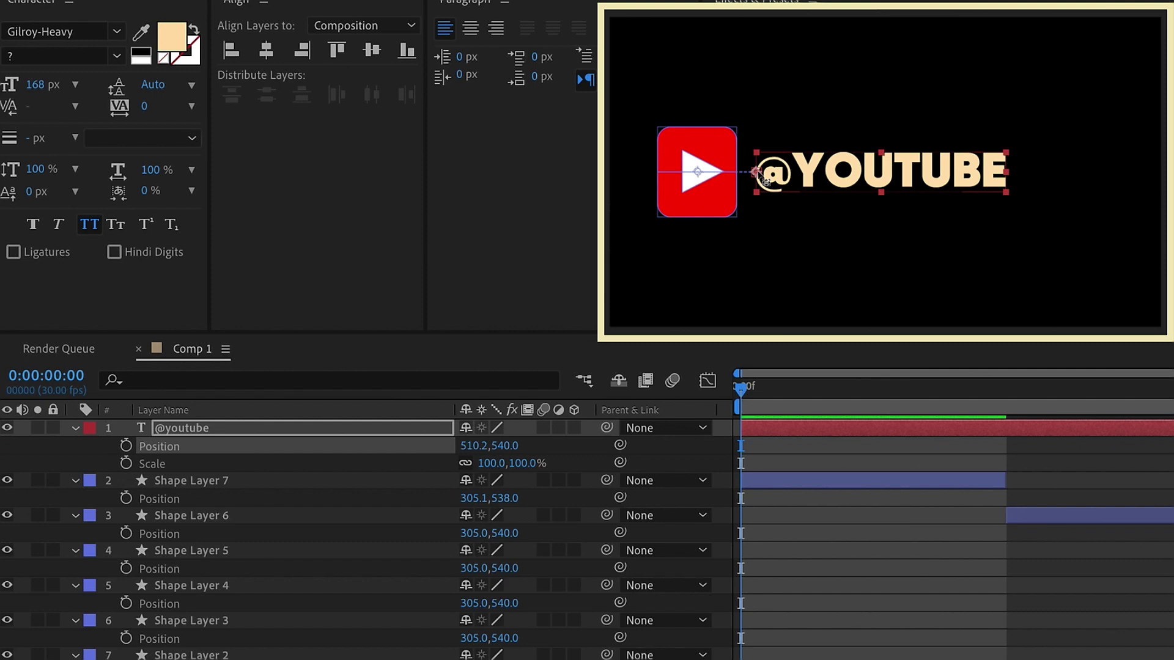
pyautogui.moveTo(756, 171); pyautogui.dragTo(757, 172)
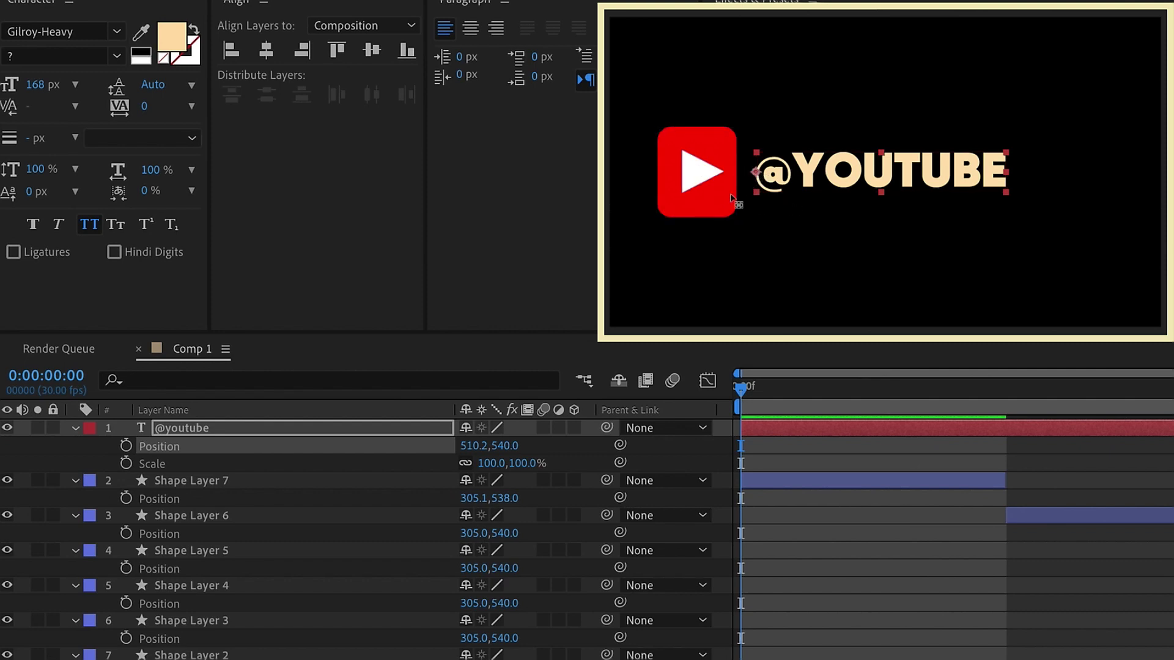
pyautogui.moveTo(492, 463)
pyautogui.mouseDown()
pyautogui.moveTo(789, 431)
pyautogui.moveTo(726, 456)
pyautogui.mouseUp()
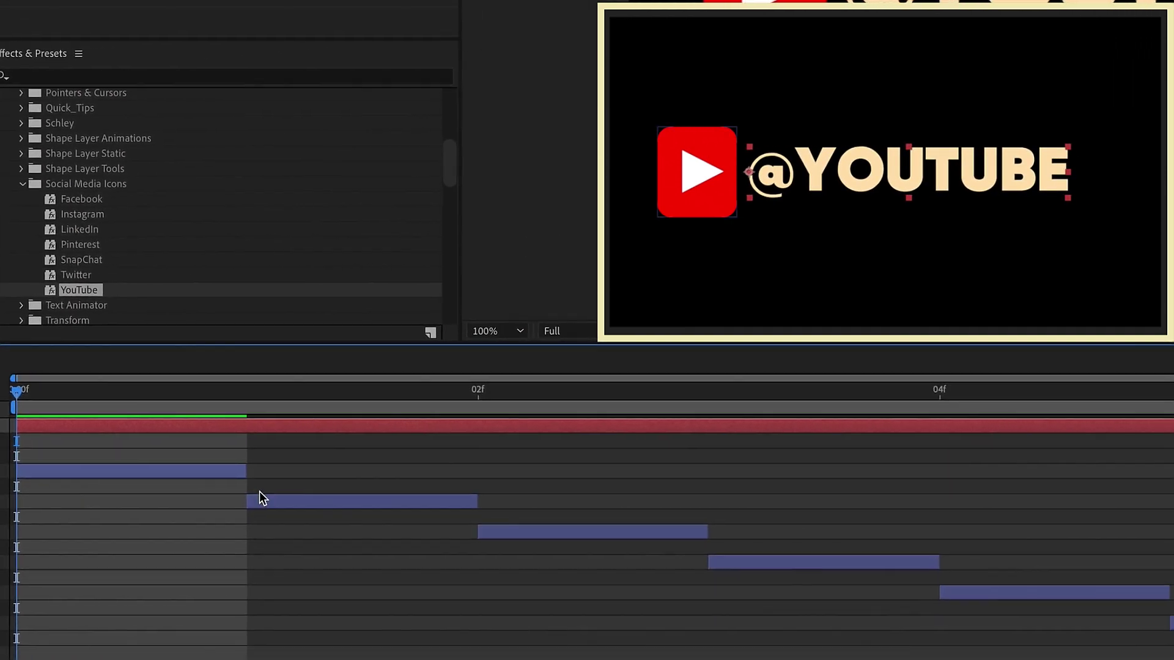
# Step: Move the time indicator to the Twitter icon's in-point with the label selected
pyautogui.click(259, 498)
pyautogui.press('i')
pyautogui.click(299, 420)
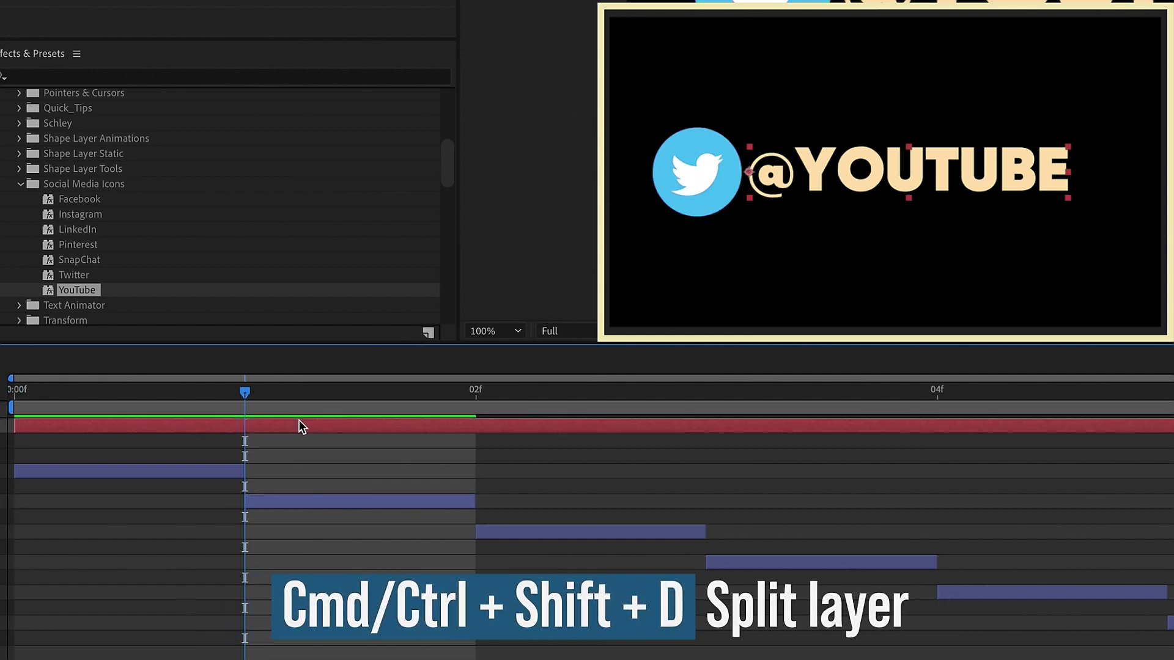
pyautogui.hotkey('ctrl', 'shift', 'd')
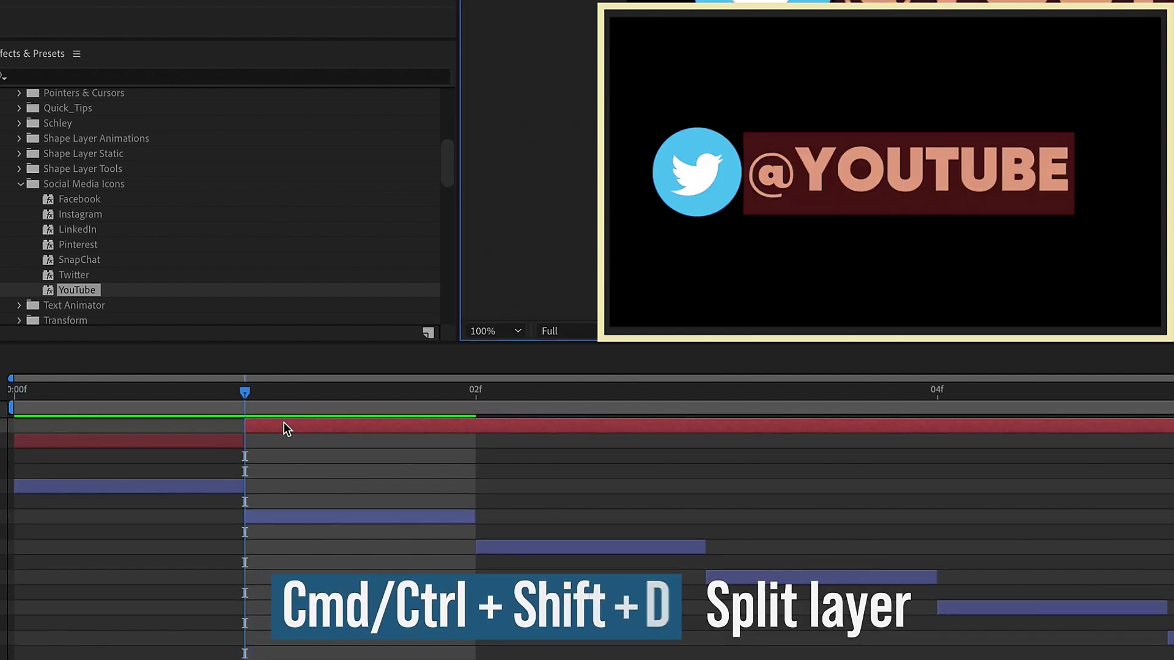
pyautogui.write('@T')
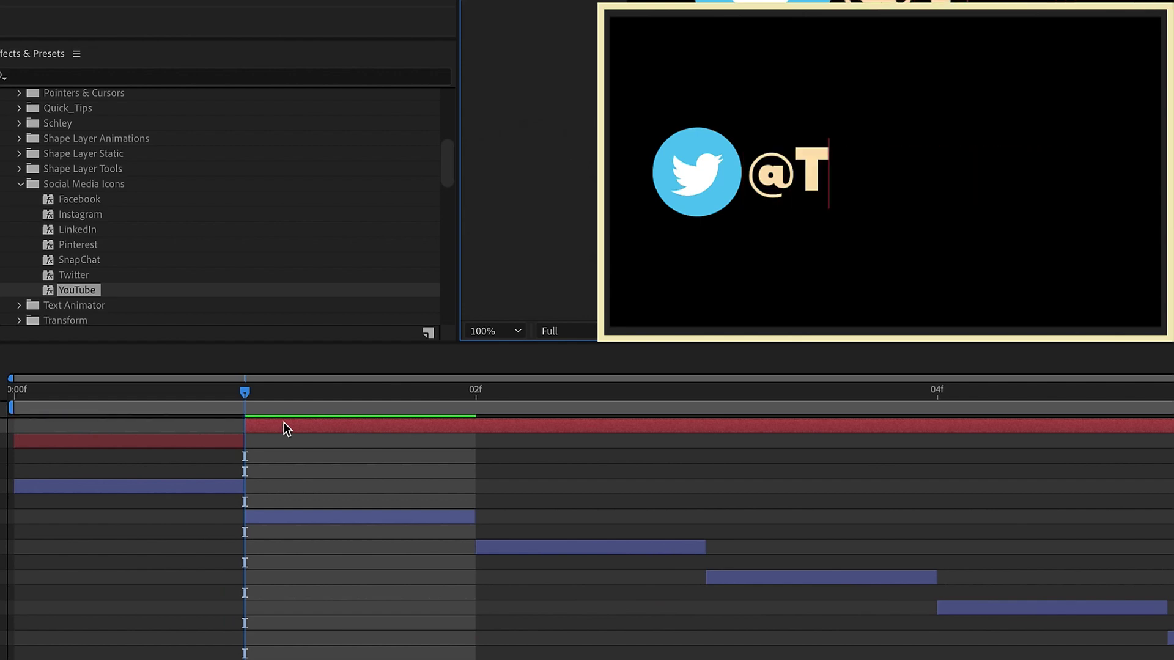
pyautogui.write('WITTER')
pyautogui.click(483, 423)
pyautogui.press('pagedown')
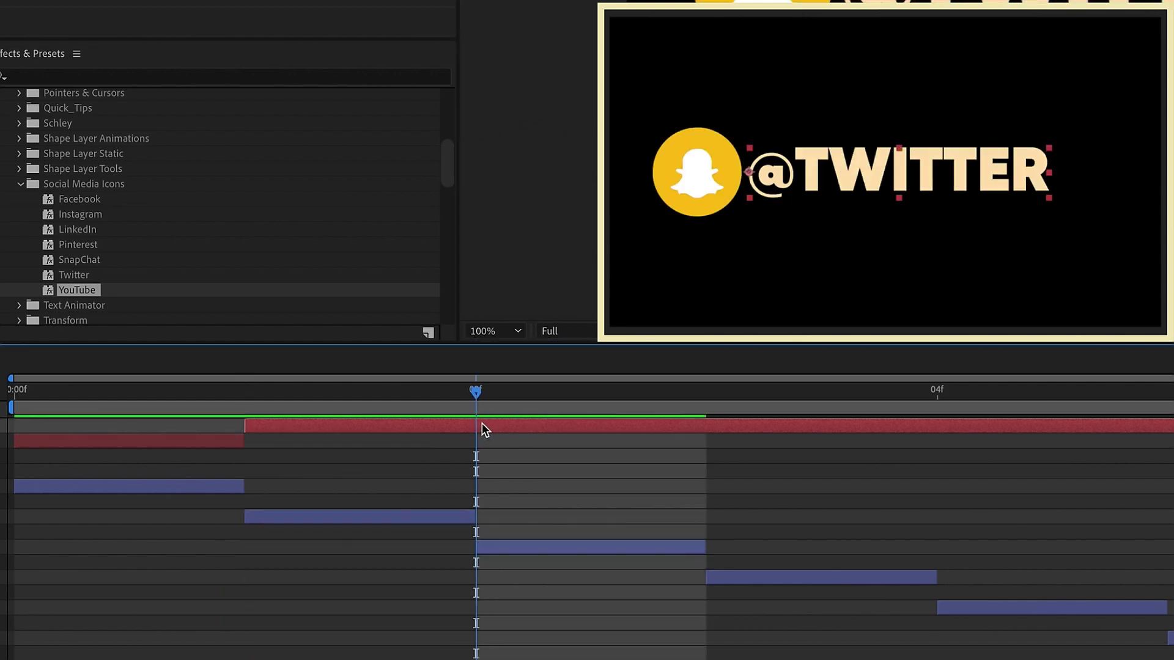
pyautogui.hotkey('ctrl', 'shift', 'd')
pyautogui.doubleClick(481, 423)
pyautogui.write('@')
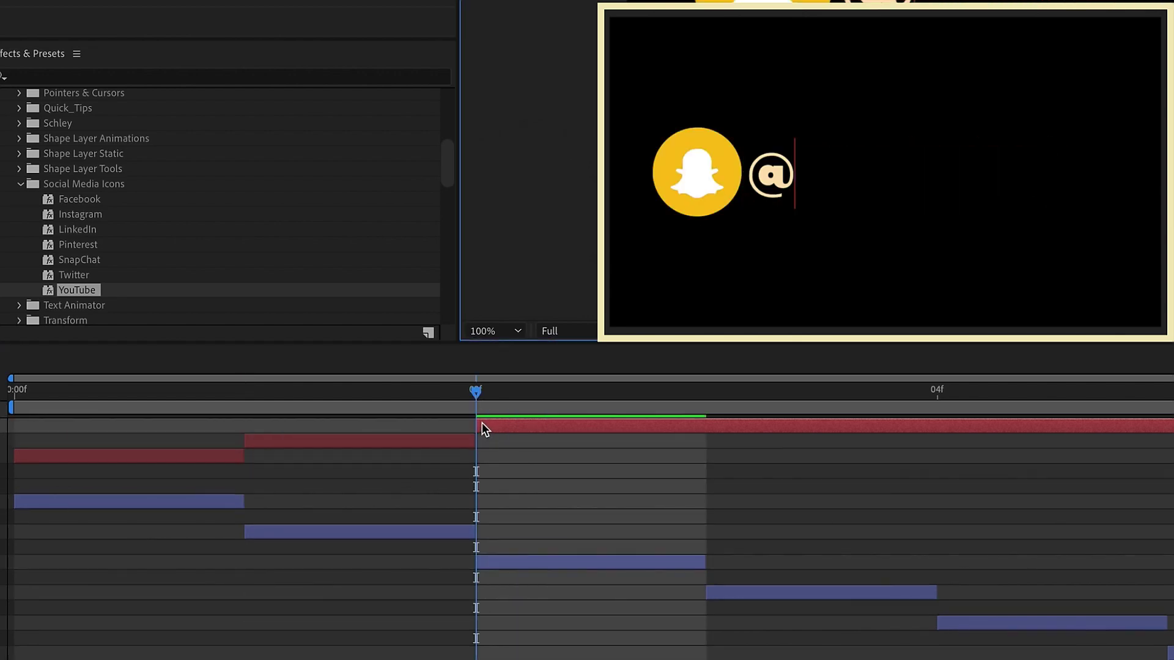
pyautogui.write('SNAPCHAT')
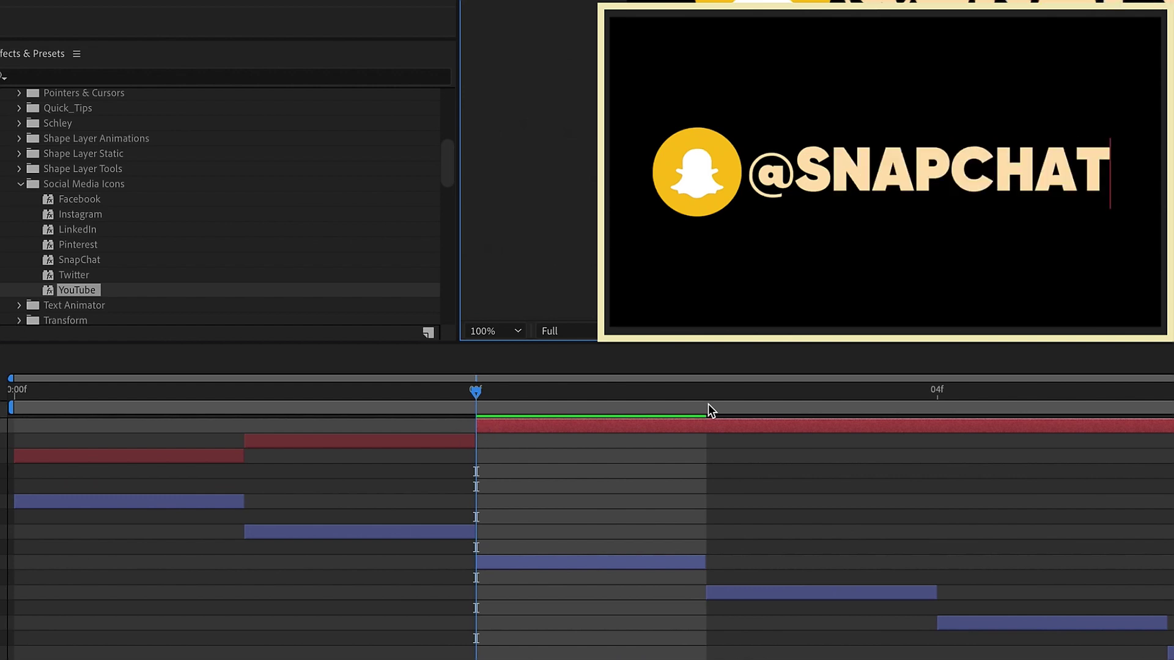
pyautogui.click(708, 403)
pyautogui.hotkey('ctrl', 'shift', 'd')
pyautogui.doubleClick(742, 420)
pyautogui.write('@P')
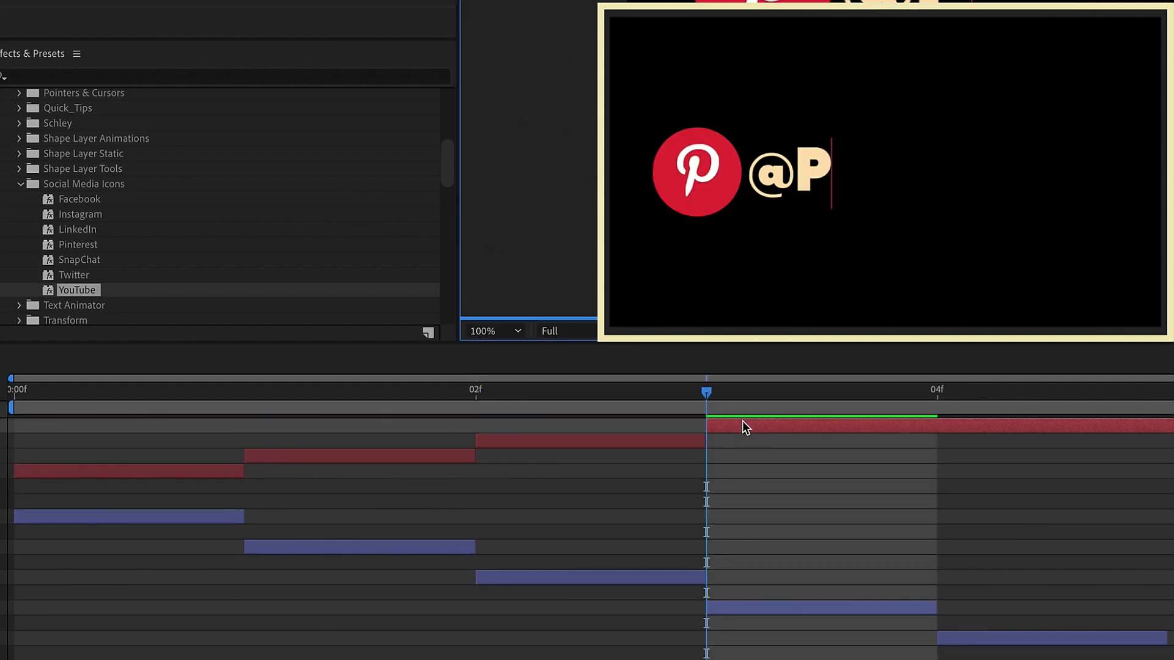
pyautogui.write('INTERE')
pyautogui.write('ST')
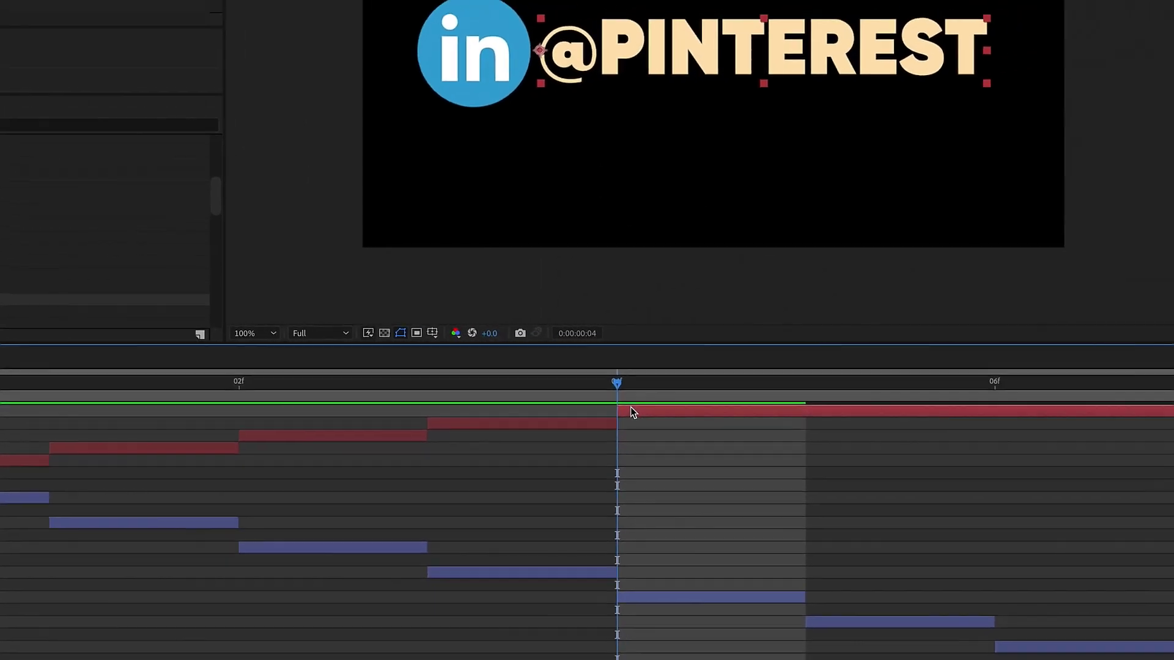
pyautogui.doubleClick(596, 410)
pyautogui.write('@LINKEDIN')
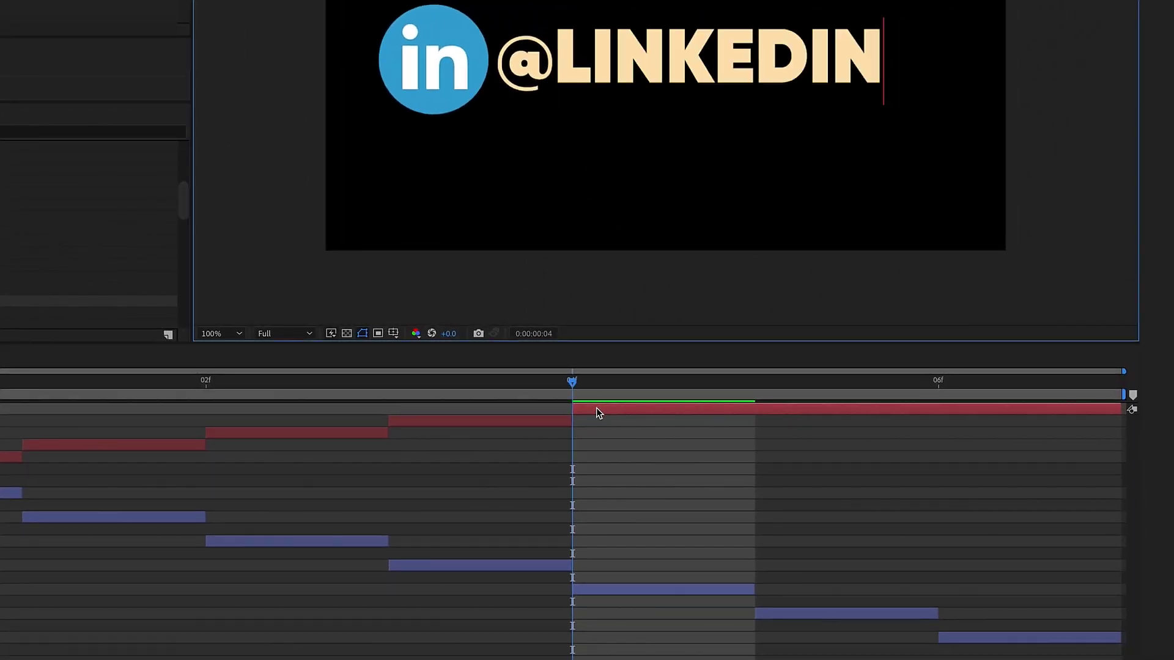
pyautogui.click(758, 402)
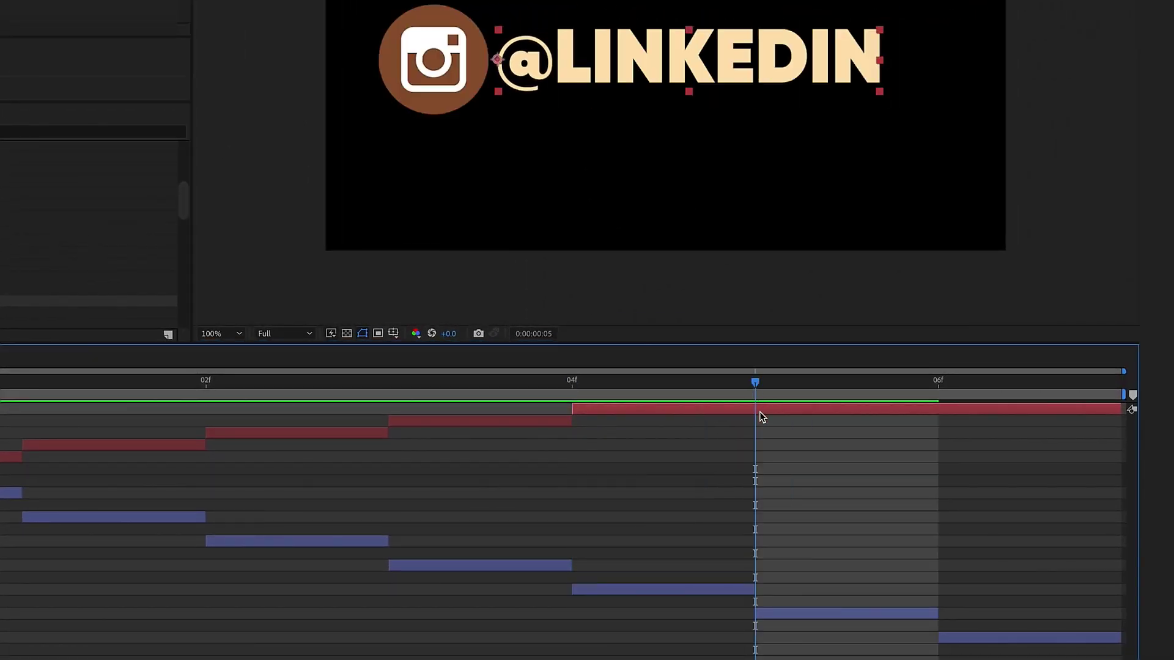
pyautogui.hotkey('ctrl', 'shift', 'd')
pyautogui.doubleClick(767, 407)
pyautogui.write('@I')
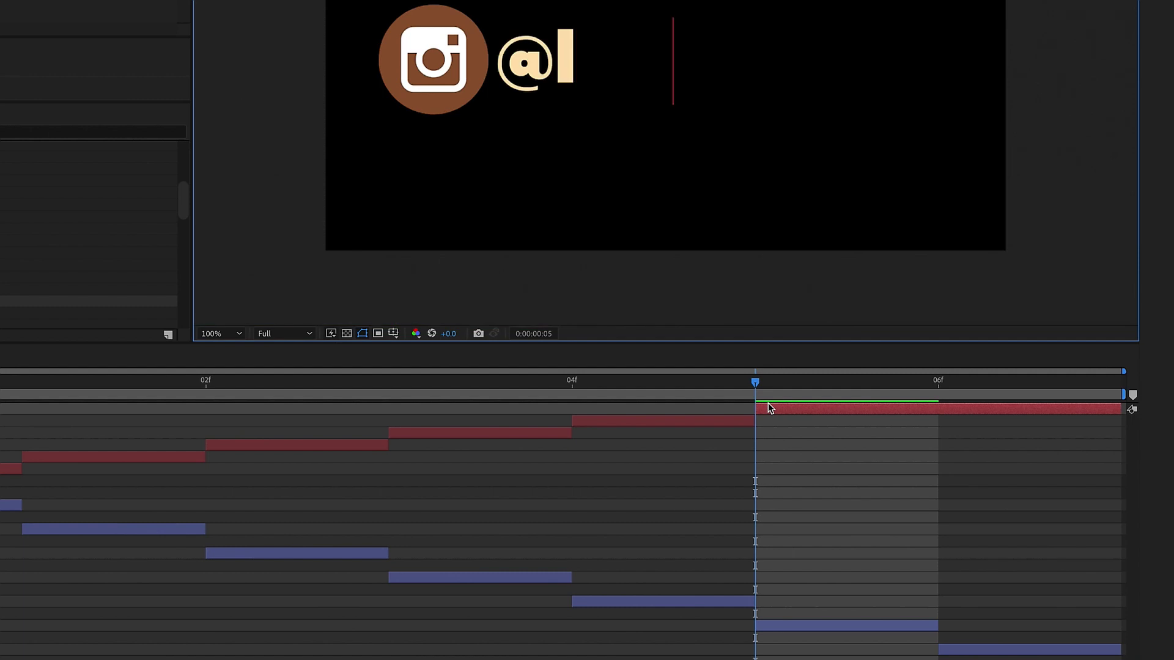
pyautogui.write('NSTAGRAM')
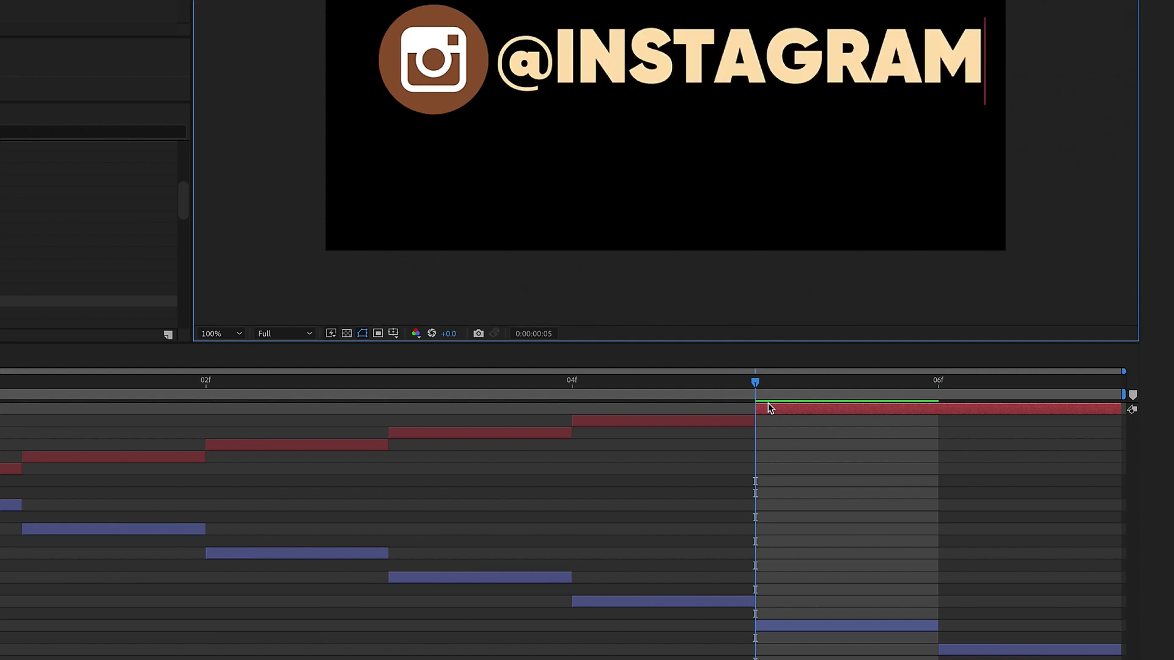
pyautogui.click(946, 397)
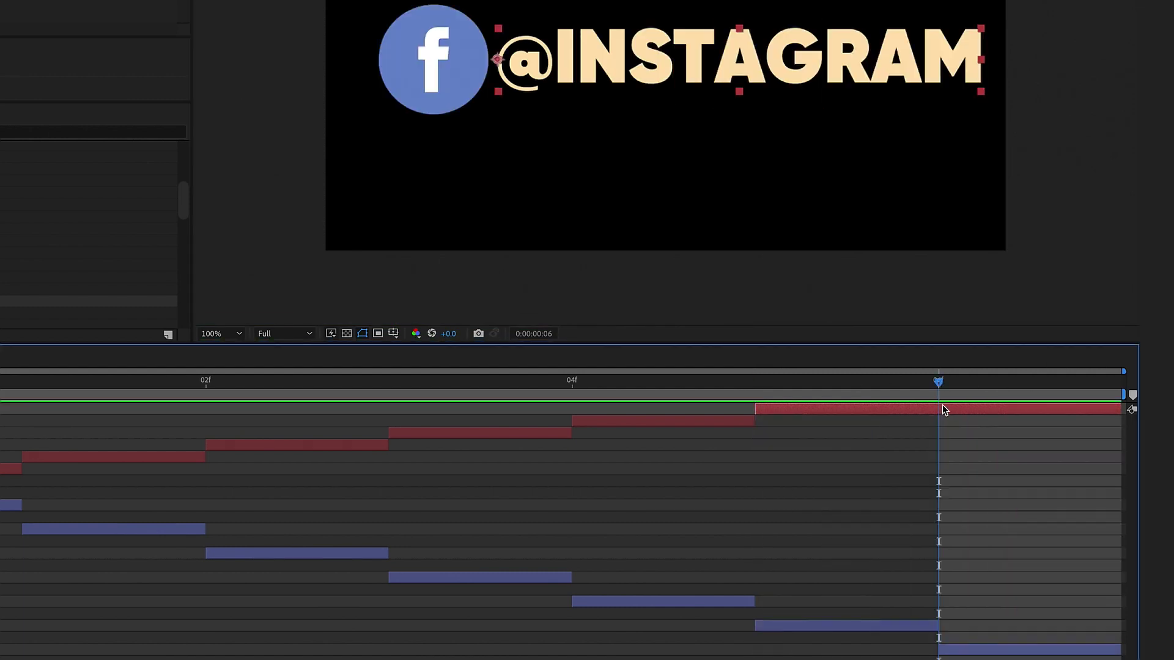
pyautogui.hotkey('ctrl', 'shift', 'd')
pyautogui.doubleClick(954, 409)
pyautogui.write('@FACEB')
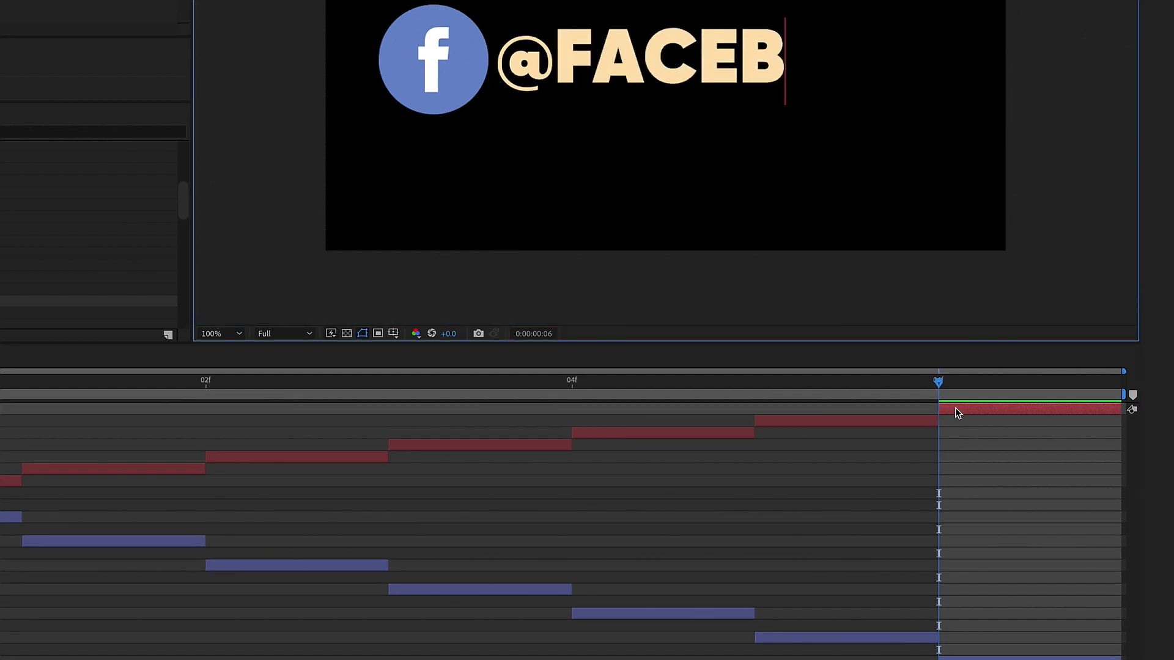
pyautogui.write('OOK')
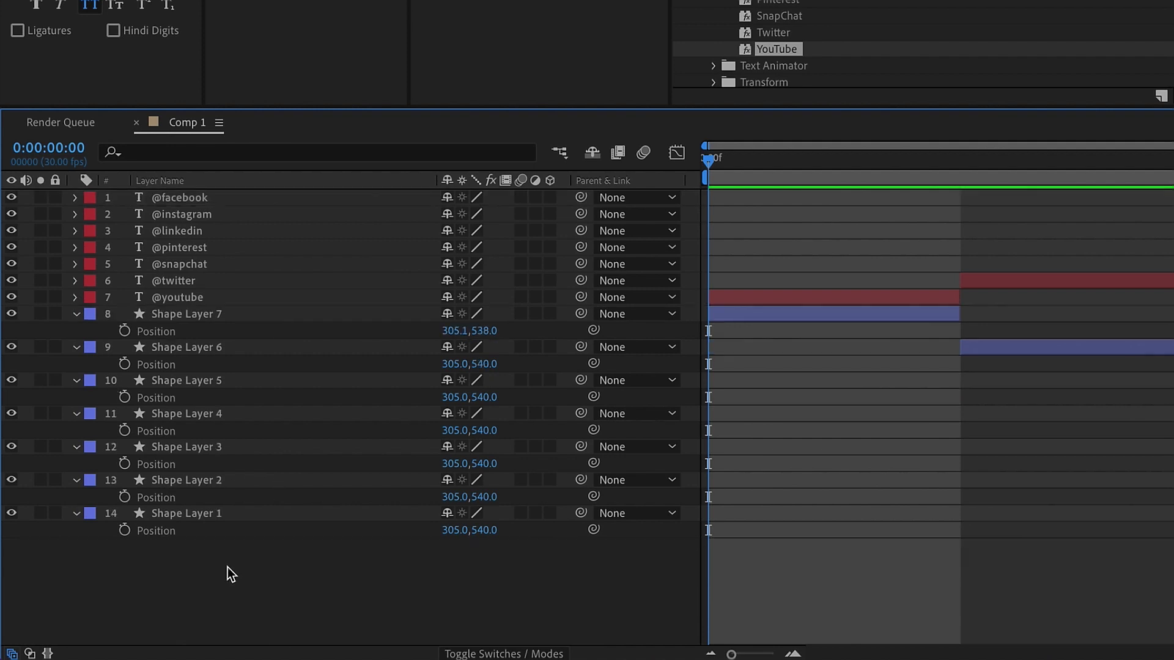
# Step: Add Shape Layer 8 at the bottom with a rectangle path and a fill
pyautogui.rightClick(270, 575)
pyautogui.moveTo(385, 406)
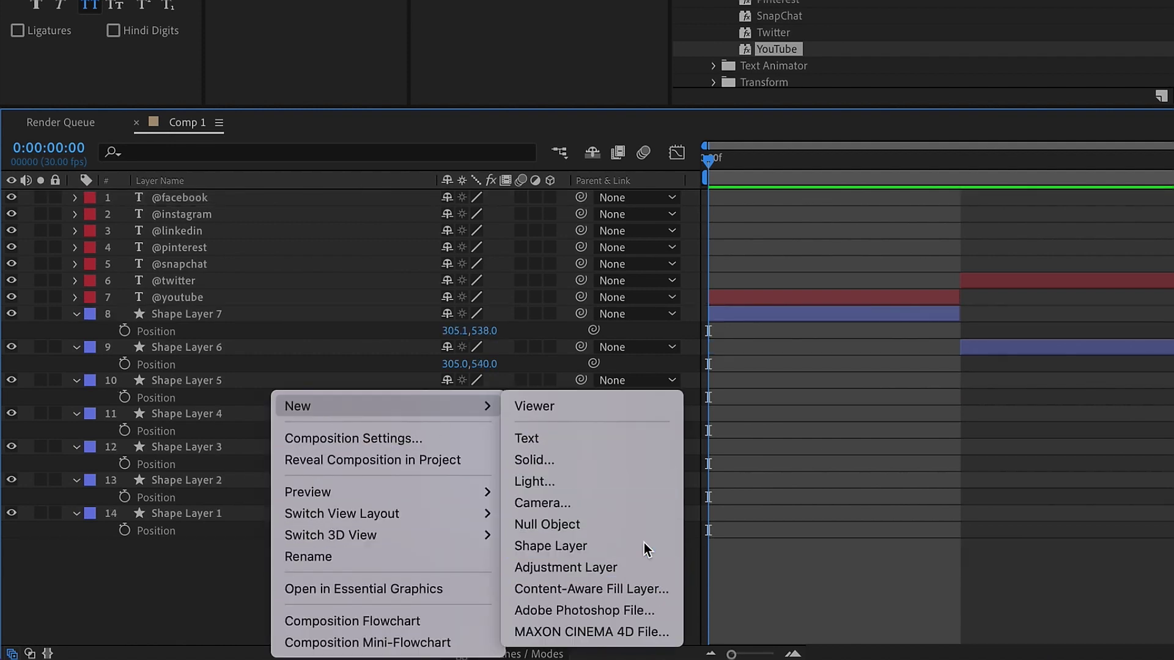
pyautogui.click(643, 544)
pyautogui.moveTo(193, 197)
pyautogui.mouseDown()
pyautogui.moveTo(211, 571)
pyautogui.moveTo(119, 565)
pyautogui.mouseUp()
pyautogui.click(74, 548)
pyautogui.click(560, 563)
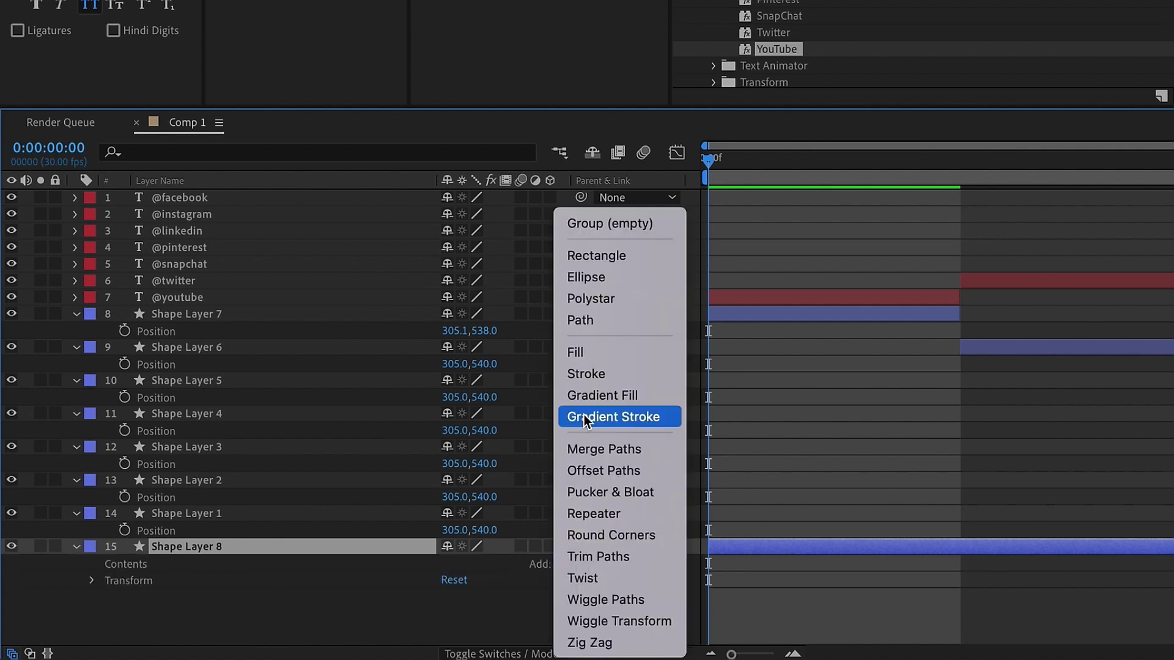
pyautogui.click(592, 256)
pyautogui.click(560, 563)
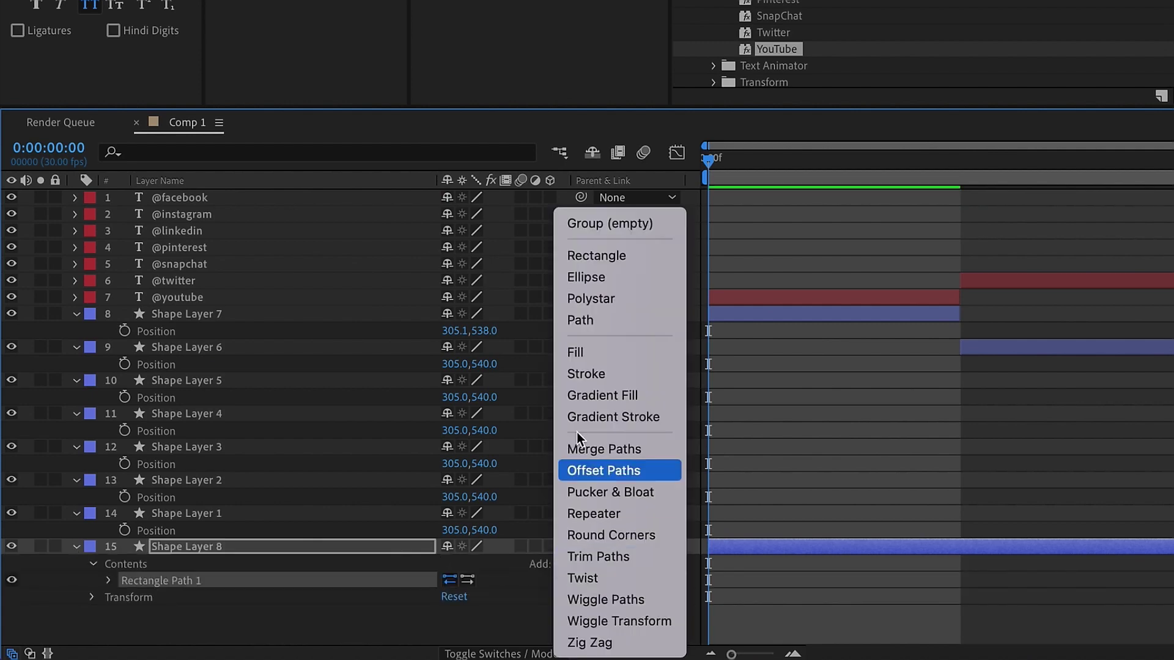
pyautogui.click(585, 353)
# Step: Set the rectangle's fill colour to near-black 161616
pyautogui.click(65, 108)
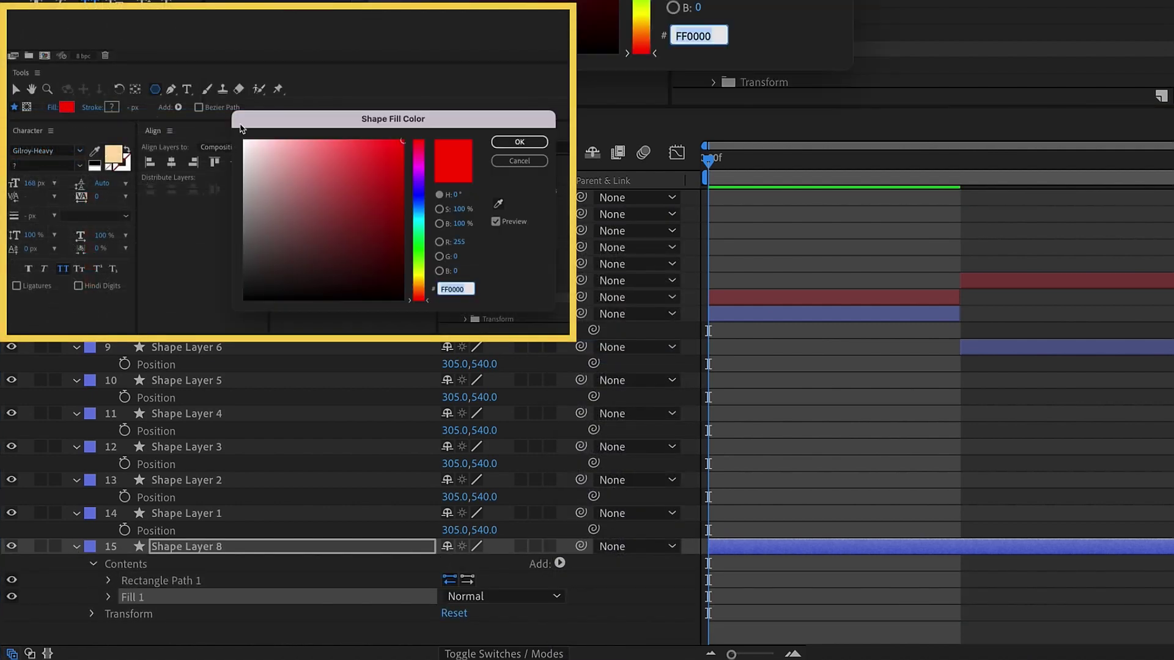
pyautogui.moveTo(298, 196); pyautogui.dragTo(244, 286)
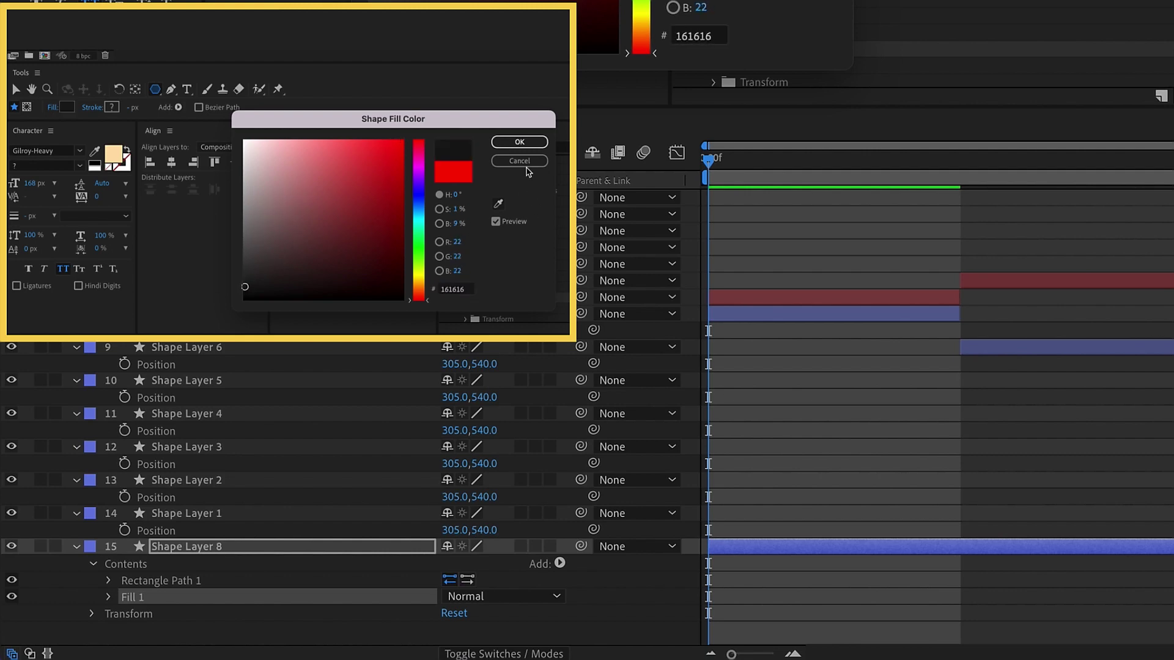
pyautogui.click(519, 142)
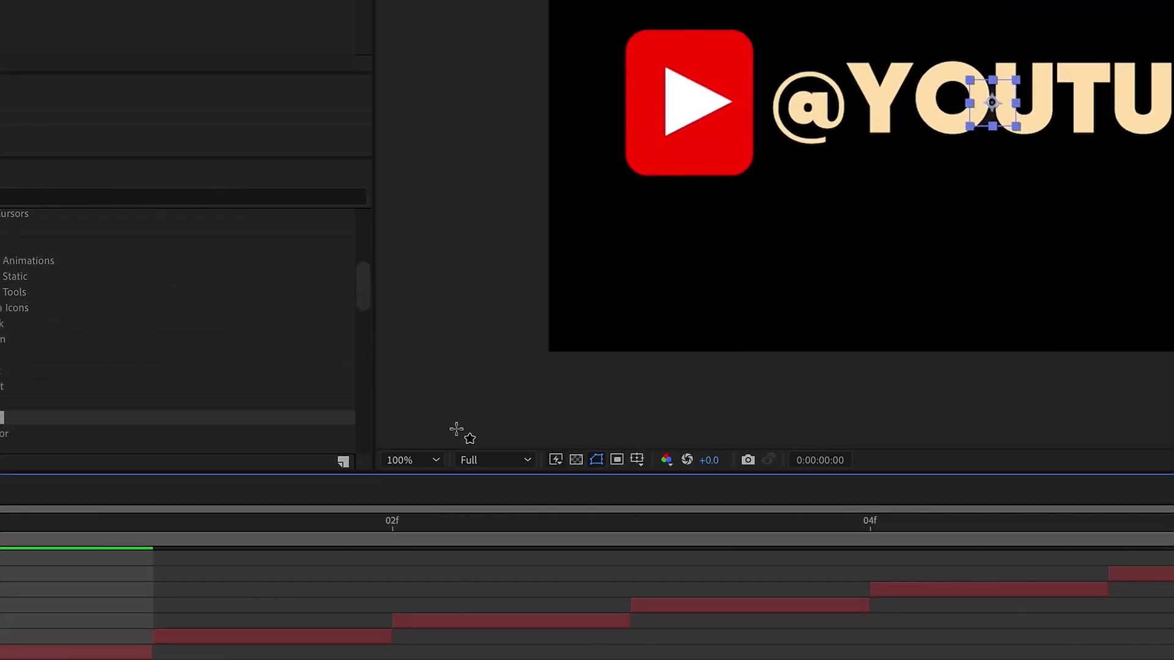
# Step: Set Comp 1's background colour to grey 5C5A5A in Composition Settings
pyautogui.hotkey('ctrl', 'k')
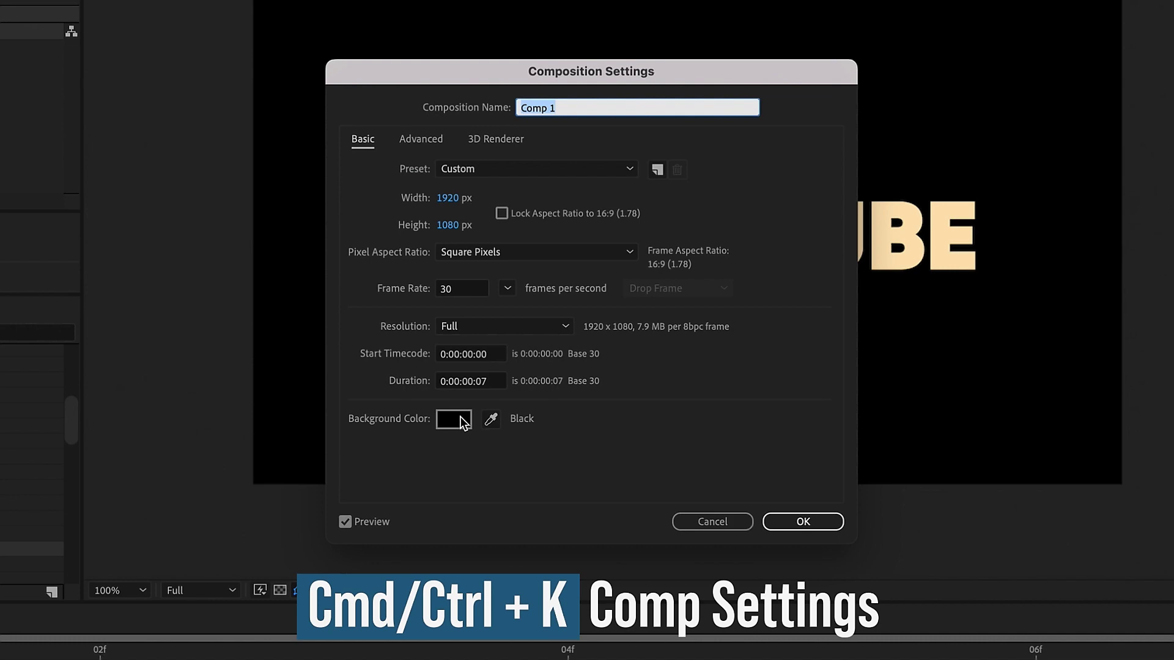
pyautogui.click(461, 420)
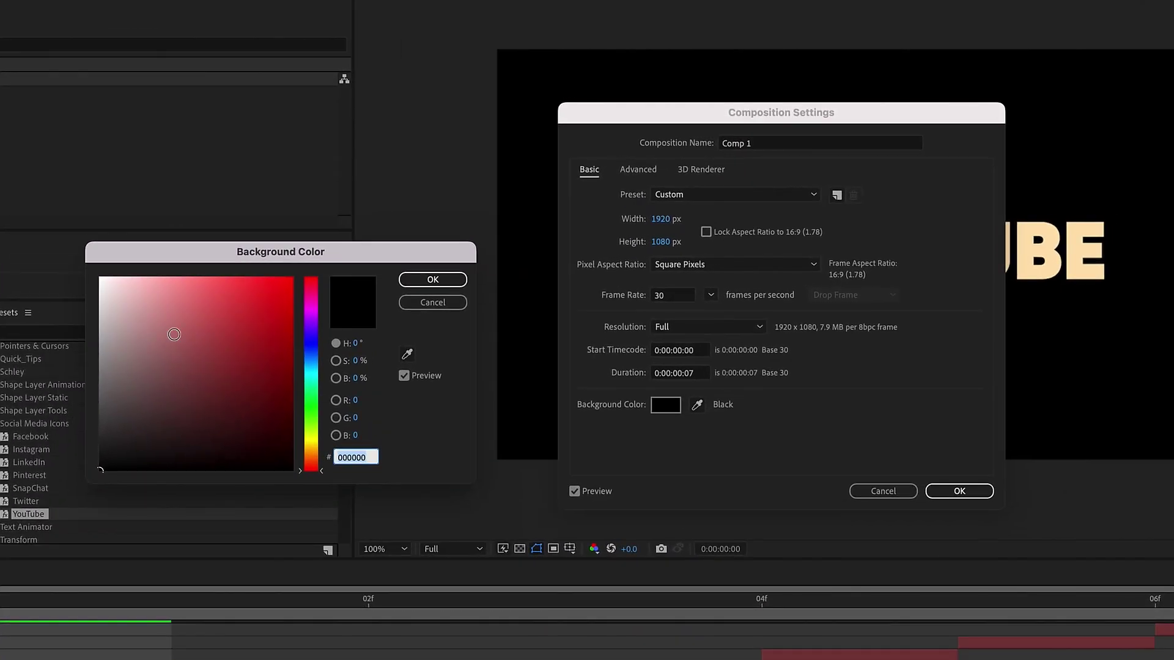
pyautogui.moveTo(278, 389); pyautogui.dragTo(271, 373)
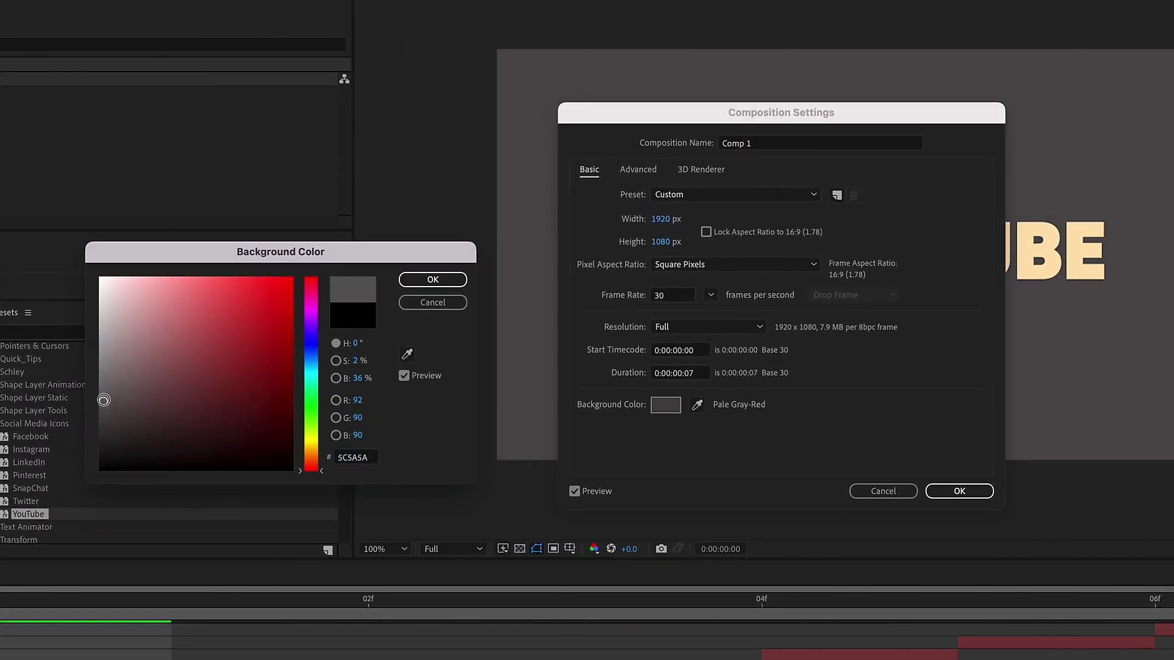
pyautogui.click(439, 276)
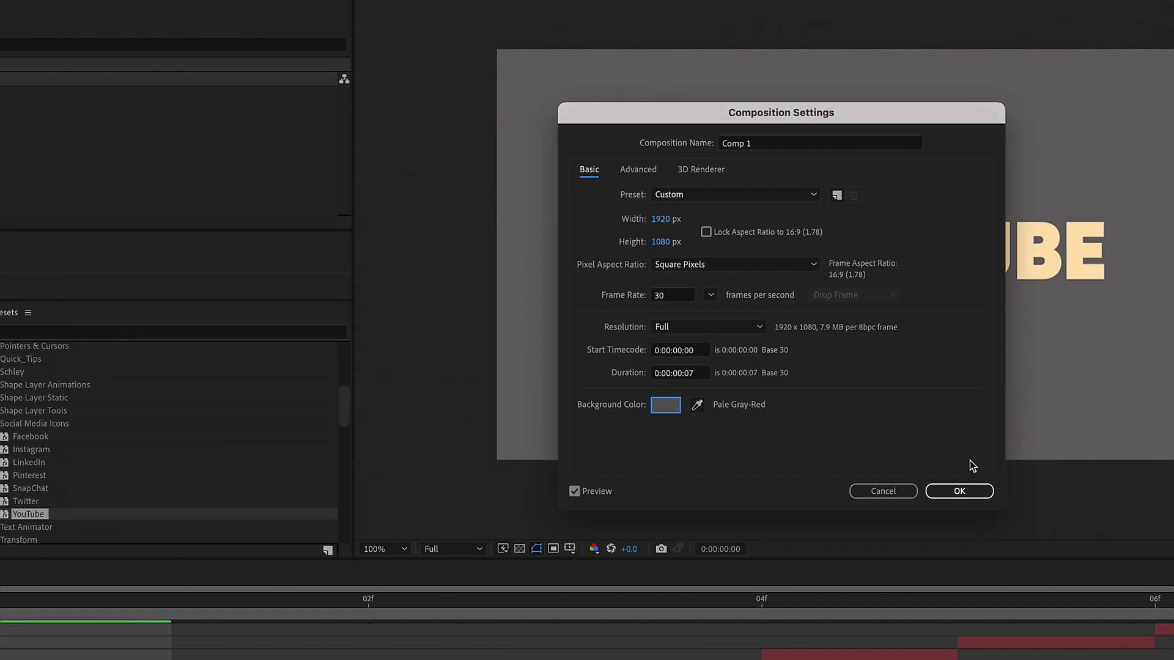
pyautogui.click(959, 491)
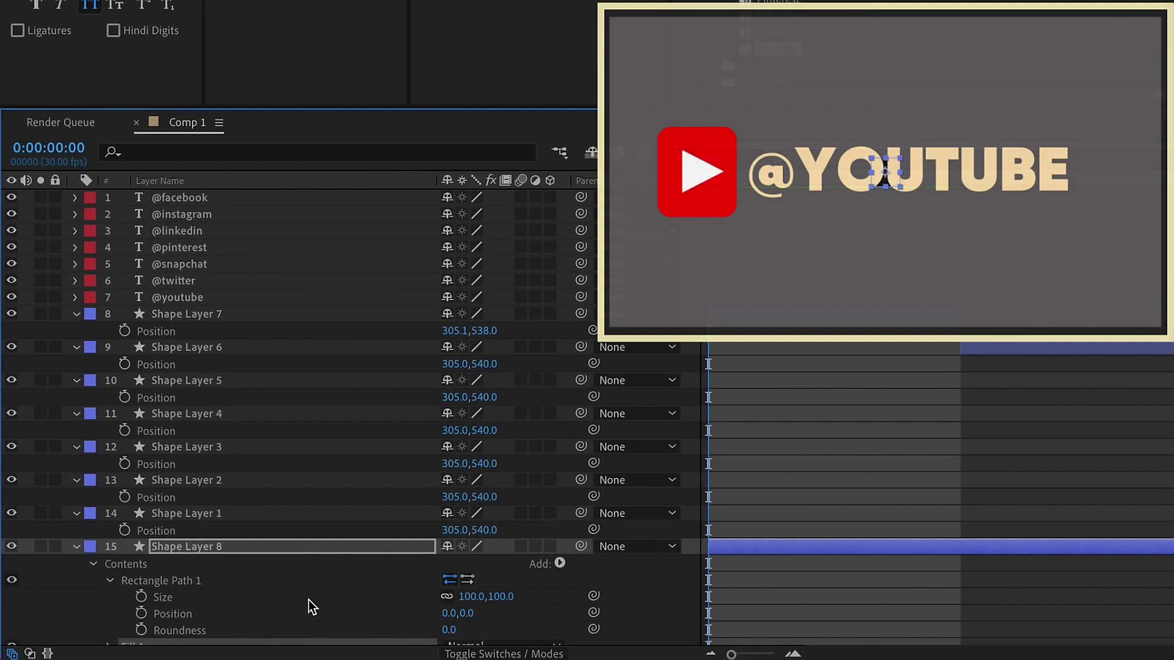
# Step: Resize the rectangle to about 1656×364 and move its anchor point to the left edge
pyautogui.click(500, 596)
pyautogui.write('337')
pyautogui.press('Return')
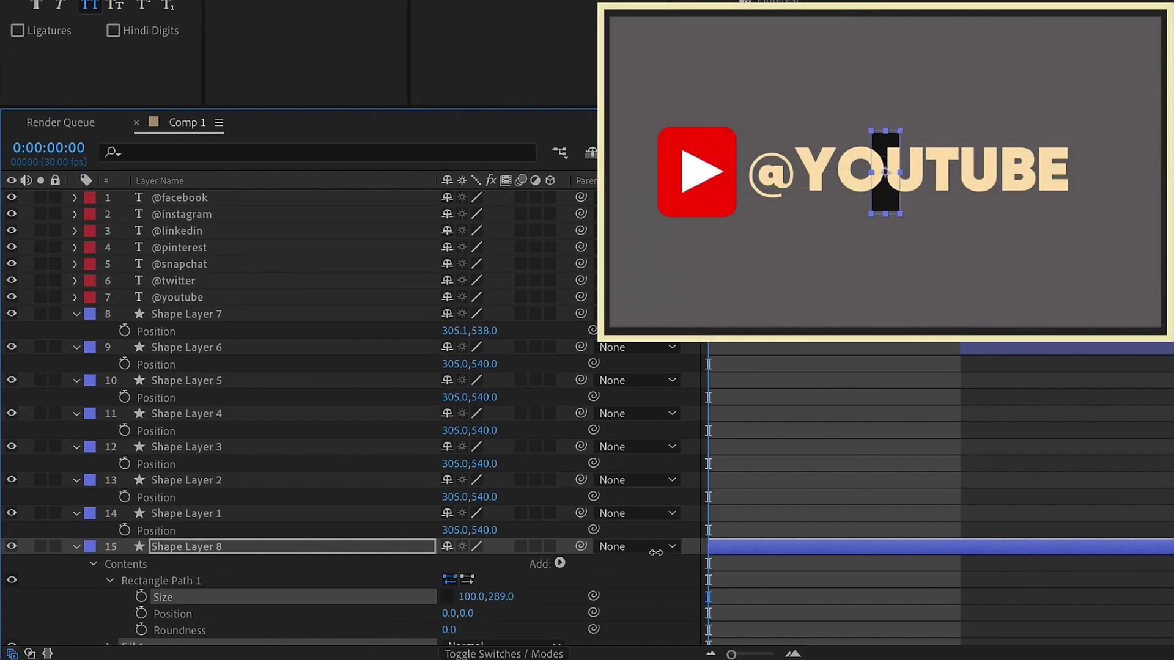
pyautogui.moveTo(835, 555)
pyautogui.mouseDown()
pyautogui.moveTo(536, 587)
pyautogui.moveTo(554, 623)
pyautogui.mouseUp()
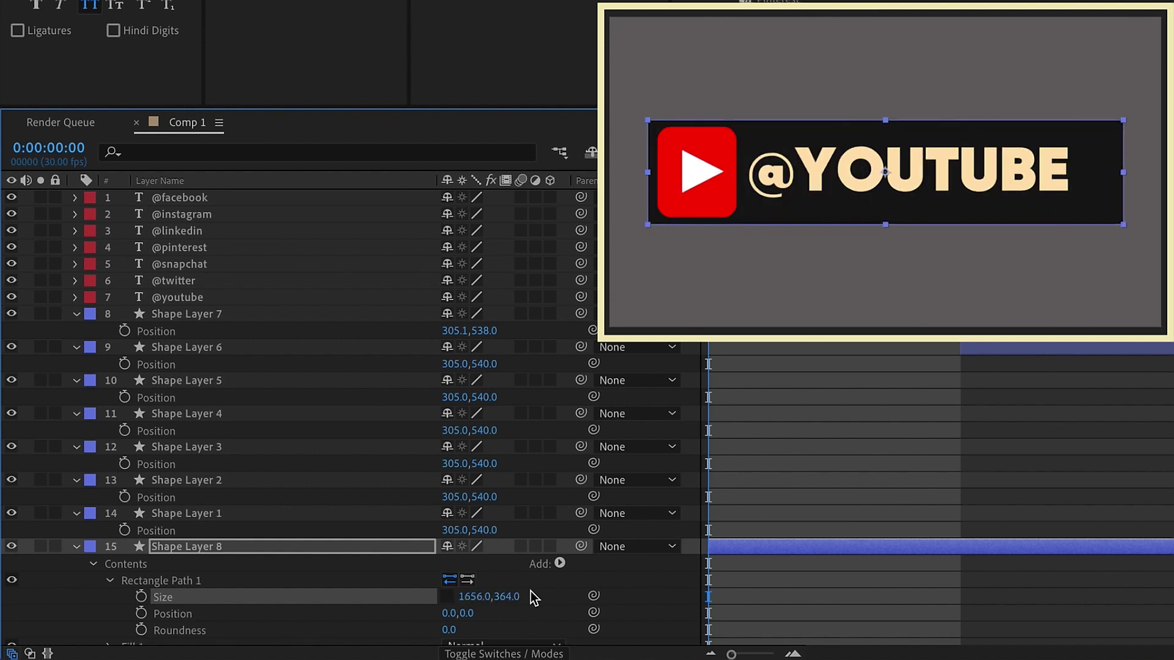
pyautogui.press('y')
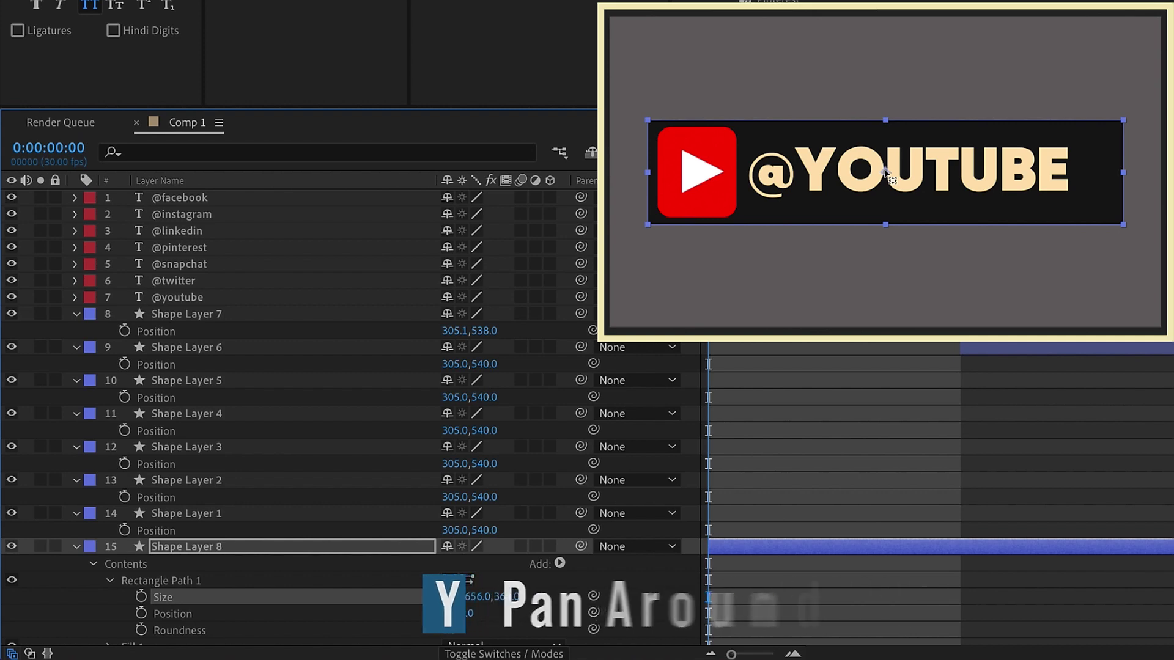
pyautogui.moveTo(887, 174); pyautogui.dragTo(648, 173)
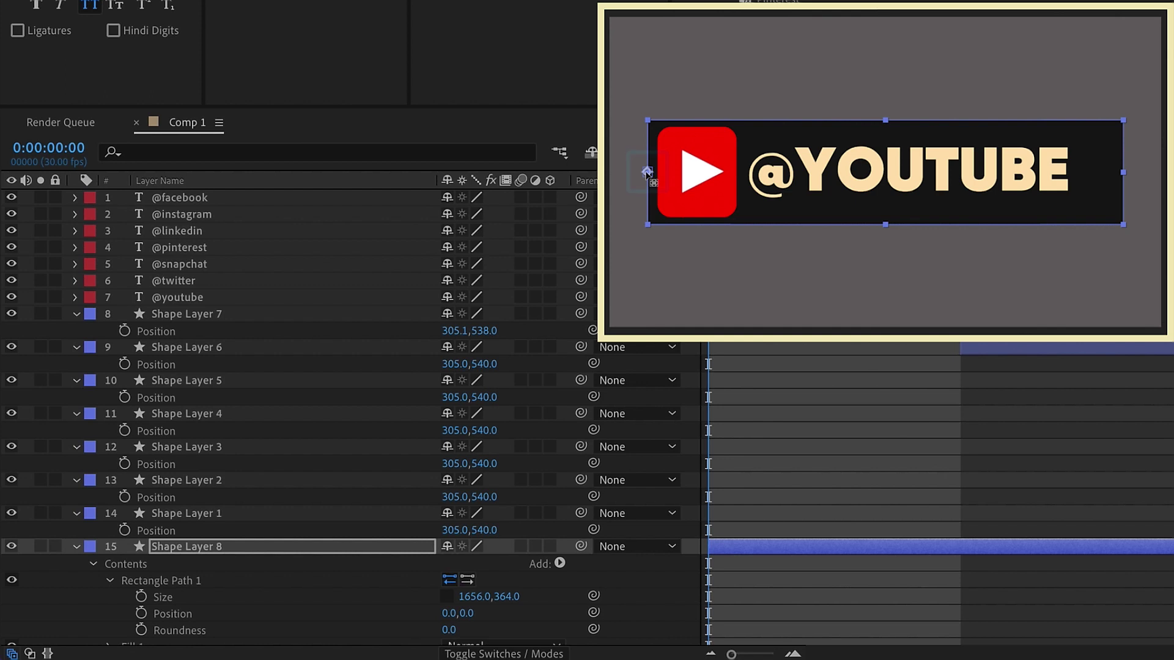
# Step: Rename the rectangle layer to 'Bar' and give it a Peach label
pyautogui.click(175, 548)
pyautogui.press('s')
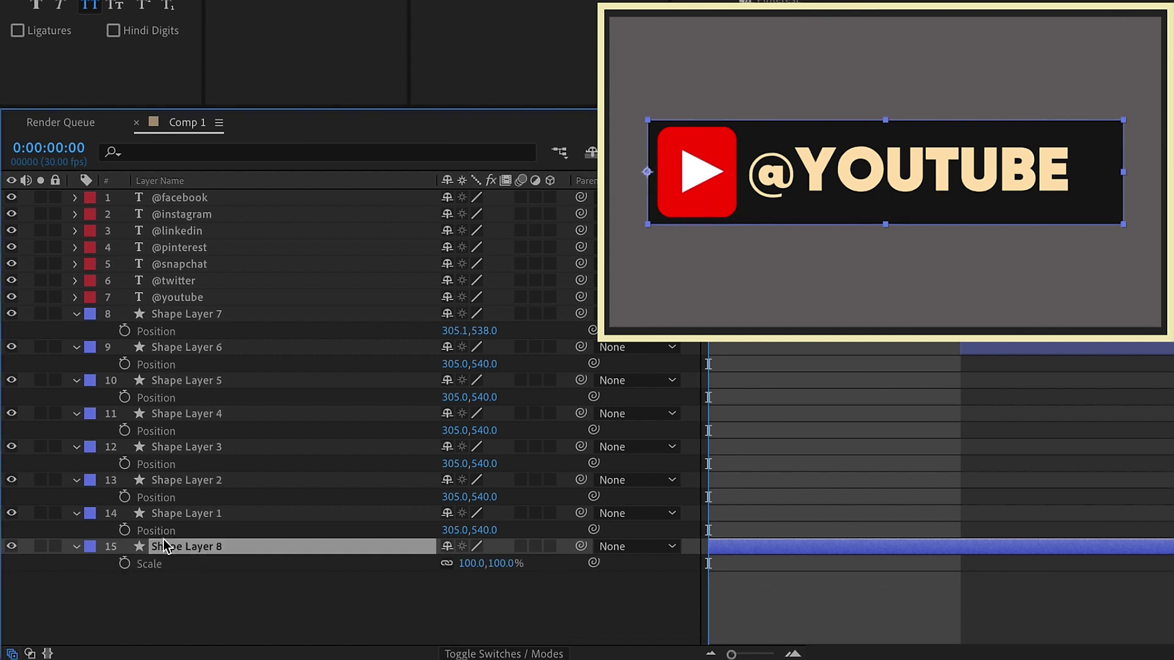
pyautogui.press('Return')
pyautogui.write('Bar')
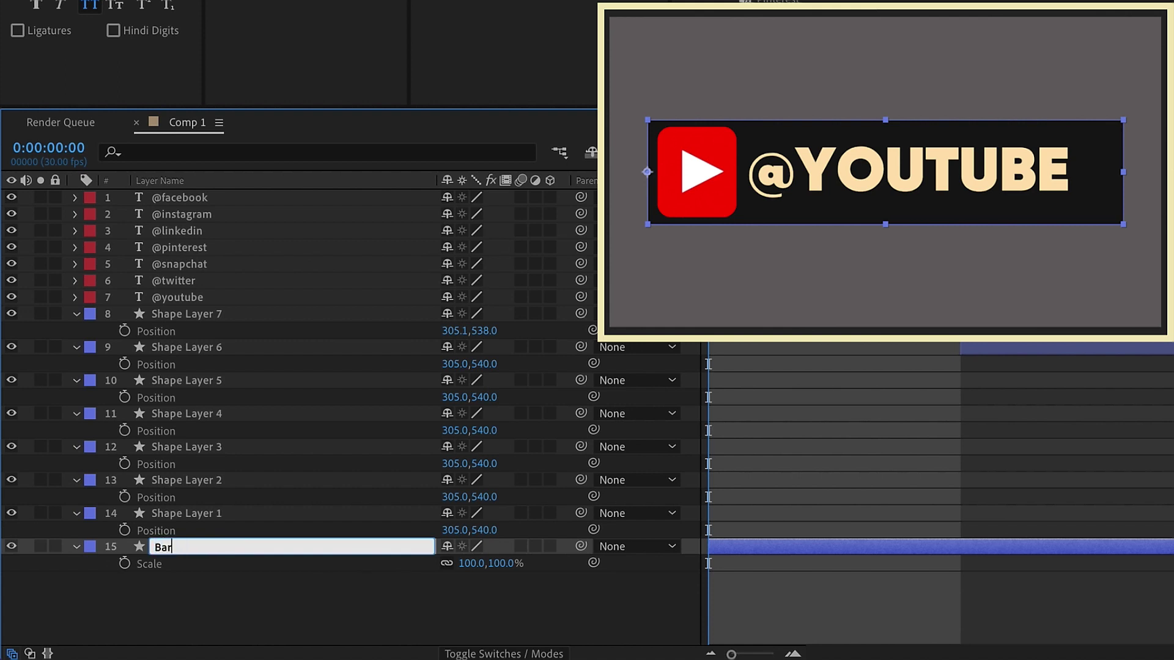
pyautogui.click(93, 546)
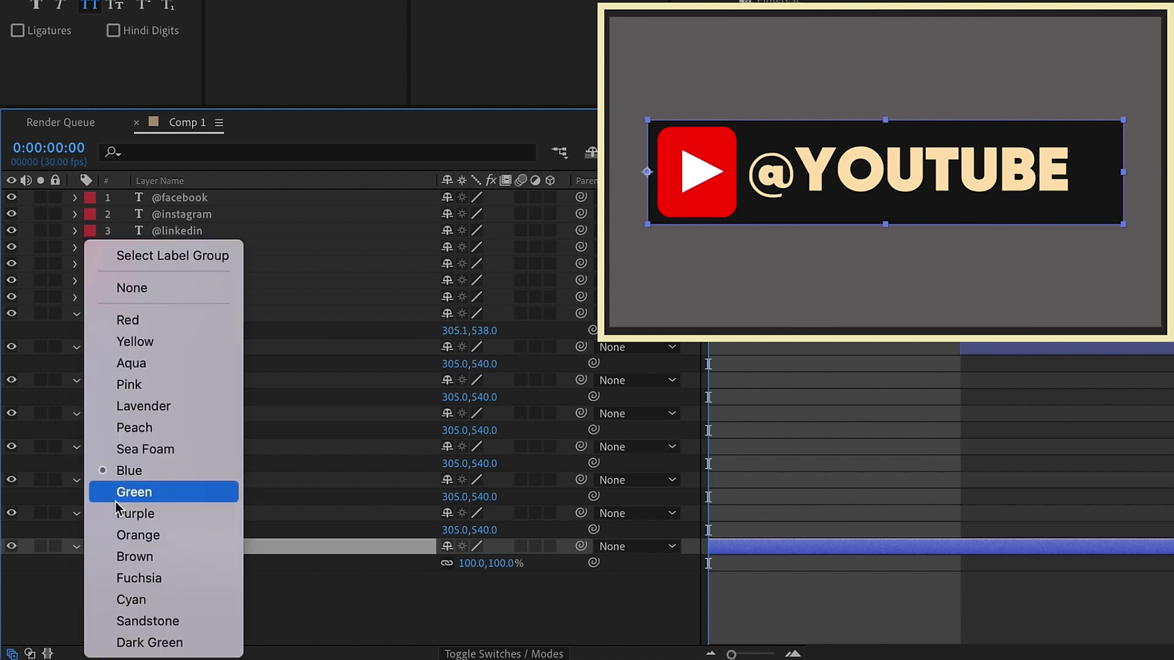
pyautogui.click(190, 427)
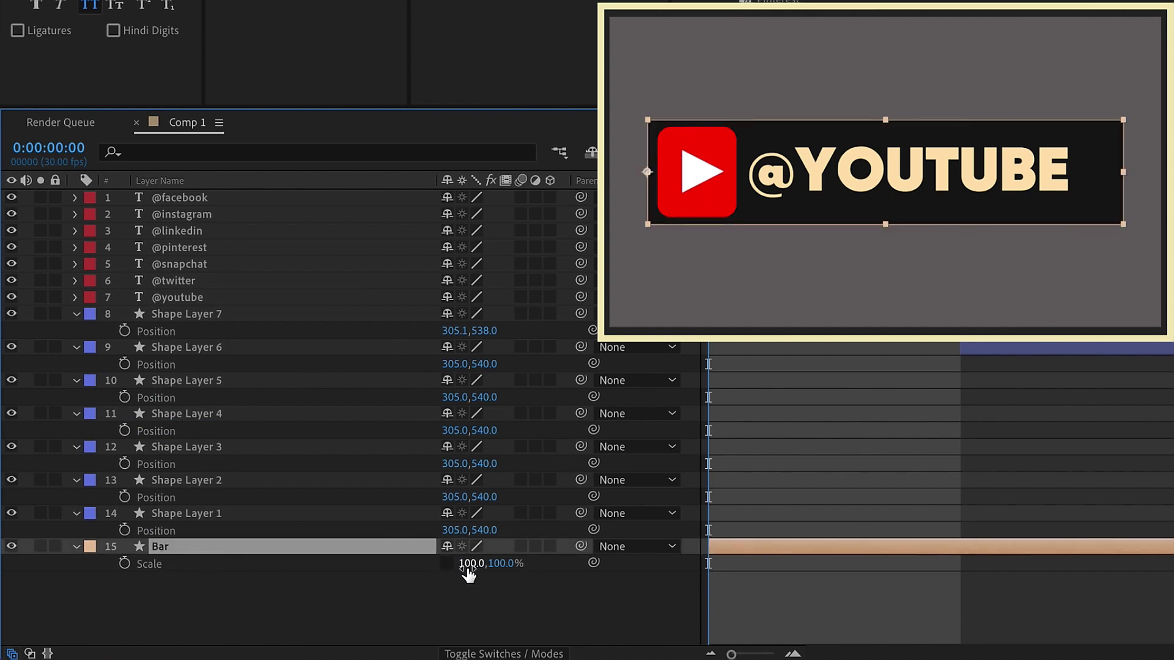
# Step: Narrow the Bar layer's horizontal scale to about 91.2%
pyautogui.moveTo(470, 567); pyautogui.dragTo(390, 567)
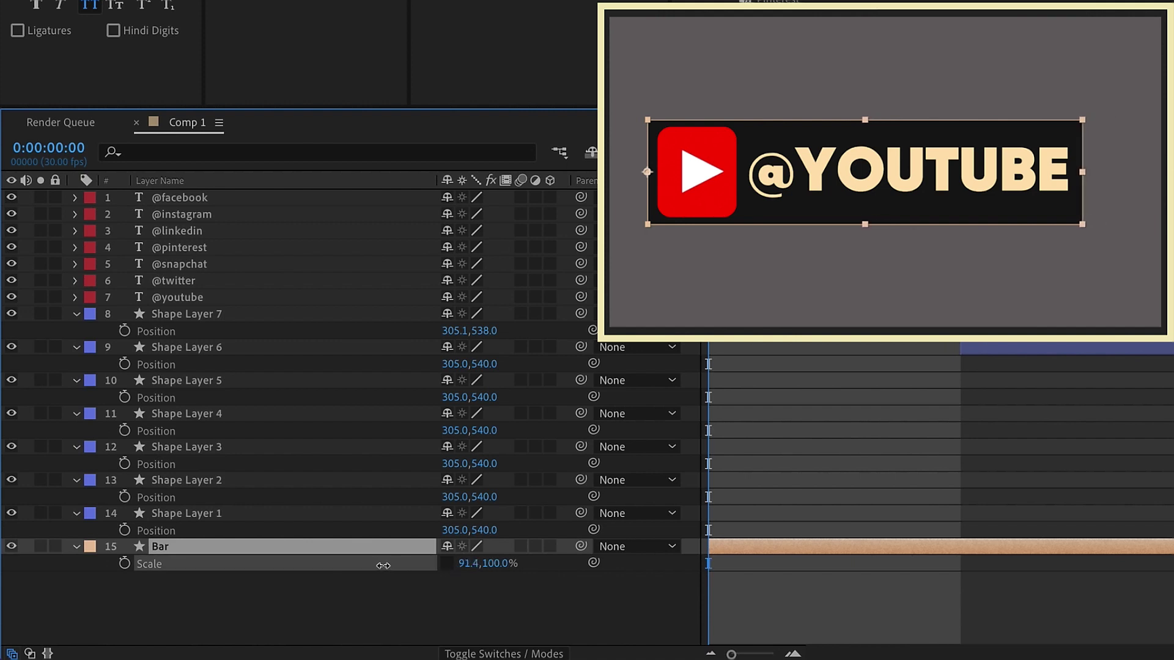
pyautogui.moveTo(383, 566); pyautogui.dragTo(390, 565)
pyautogui.moveTo(382, 563); pyautogui.dragTo(378, 563)
# Step: Split off one-frame Bar 2 and Bar 3, scaled to fit the Twitter and Snapchat handles
pyautogui.click(588, 380)
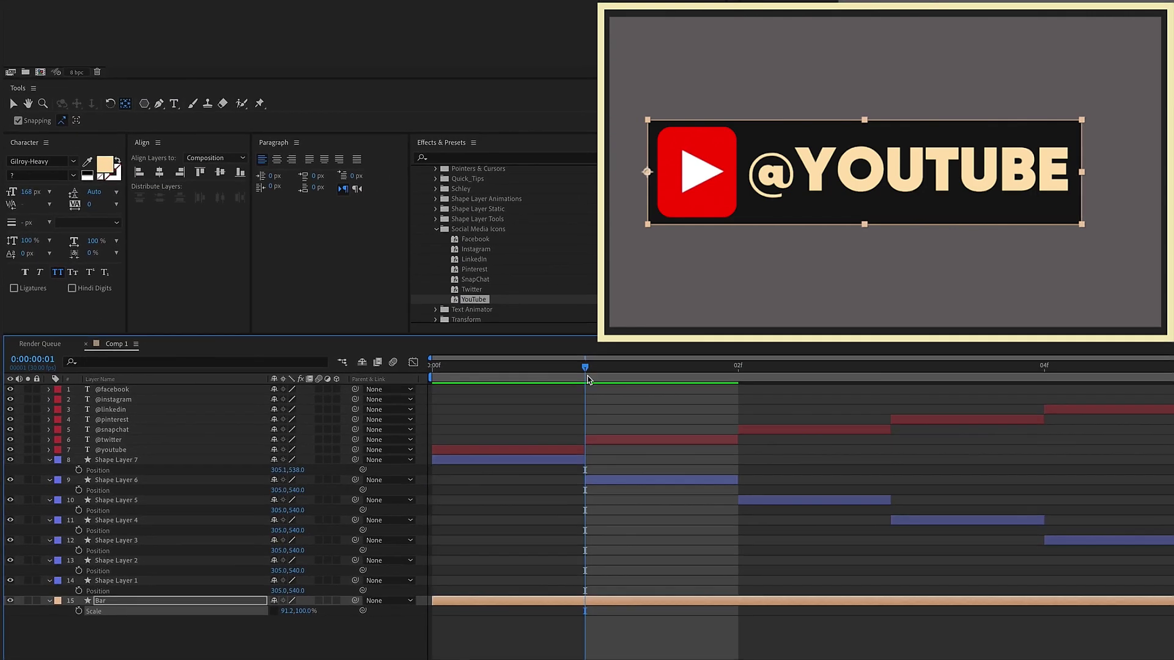
pyautogui.hotkey('ctrl', 'shift', 'd')
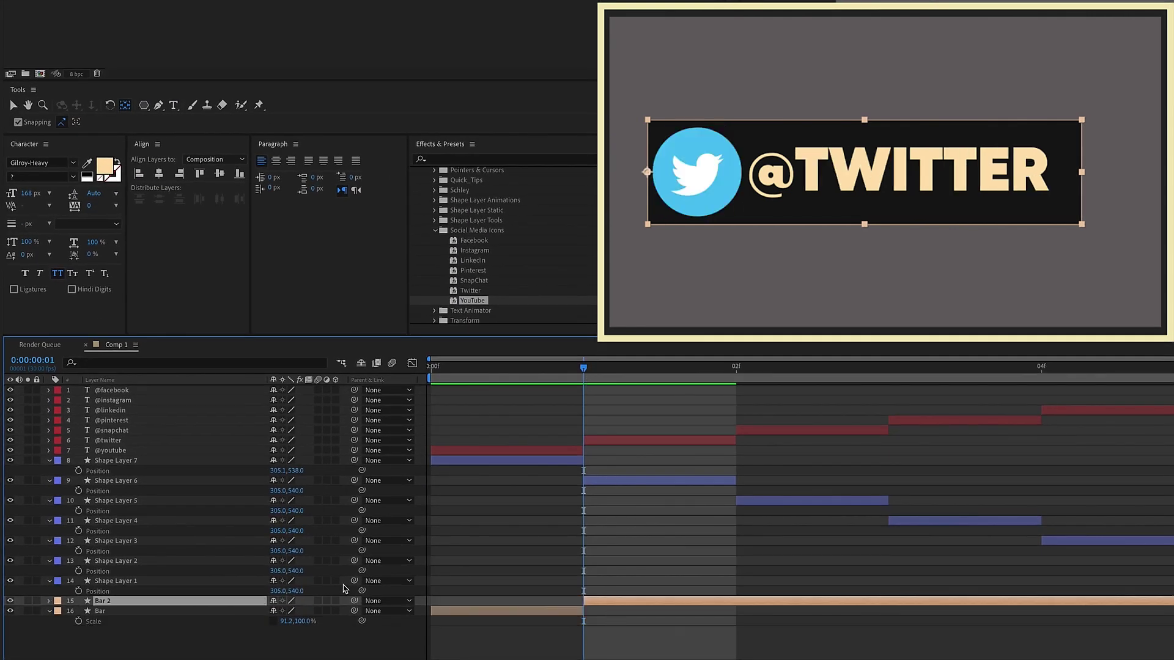
pyautogui.press('u')
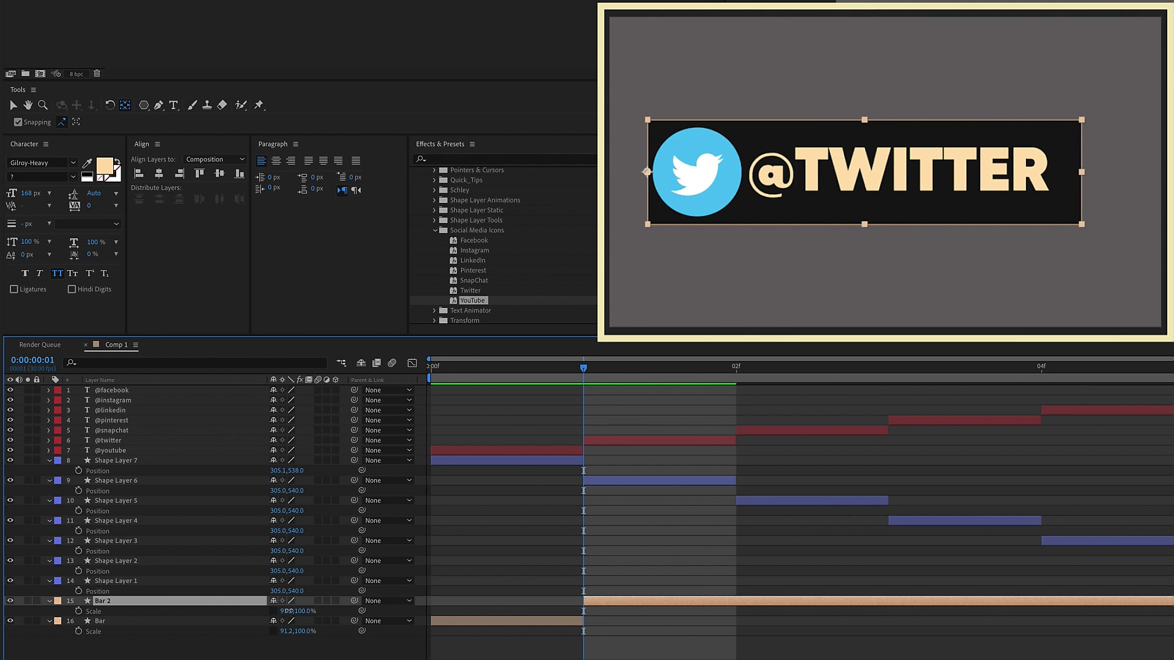
pyautogui.moveTo(286, 610); pyautogui.dragTo(261, 611)
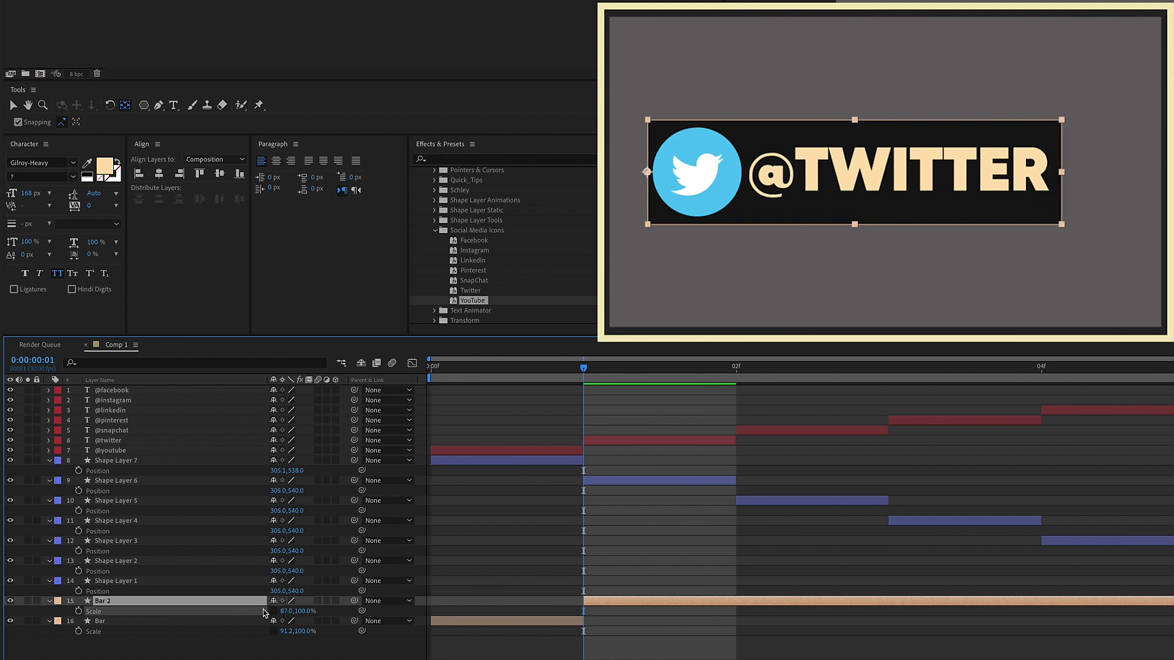
pyautogui.press('pagedown')
pyautogui.hotkey('ctrl', 'shift', 'd')
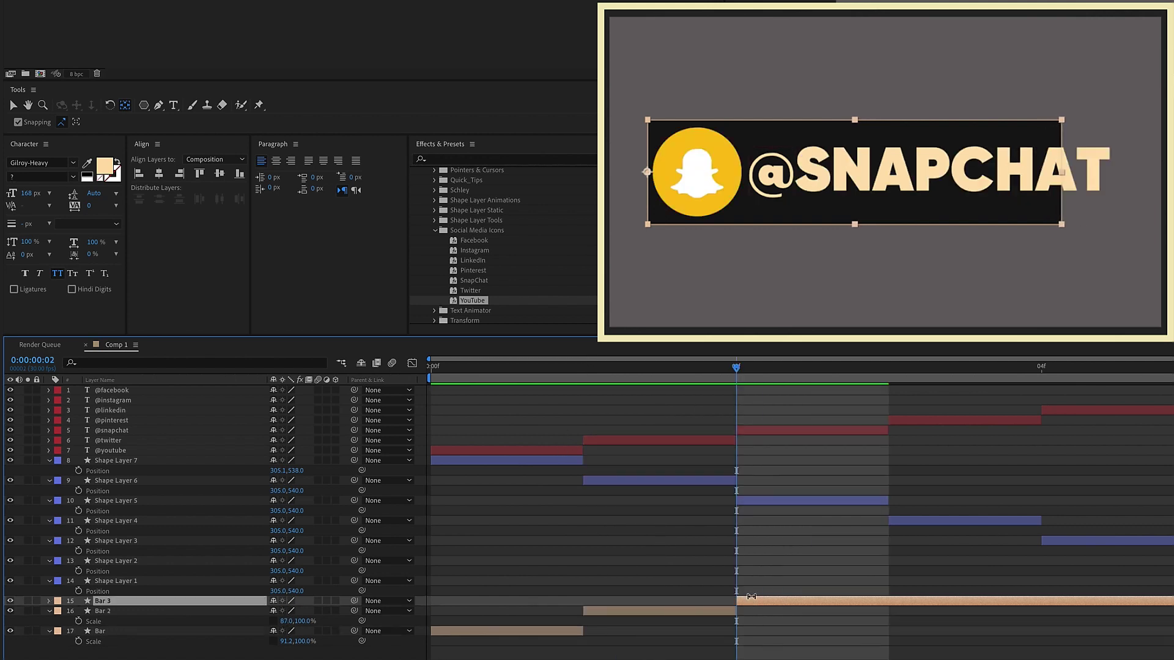
pyautogui.press('s')
pyautogui.moveTo(286, 611); pyautogui.dragTo(345, 596)
# Step: Split off Bar 4 and Bar 5 a frame apart, sized for the Pinterest and LinkedIn handles
pyautogui.click(886, 370)
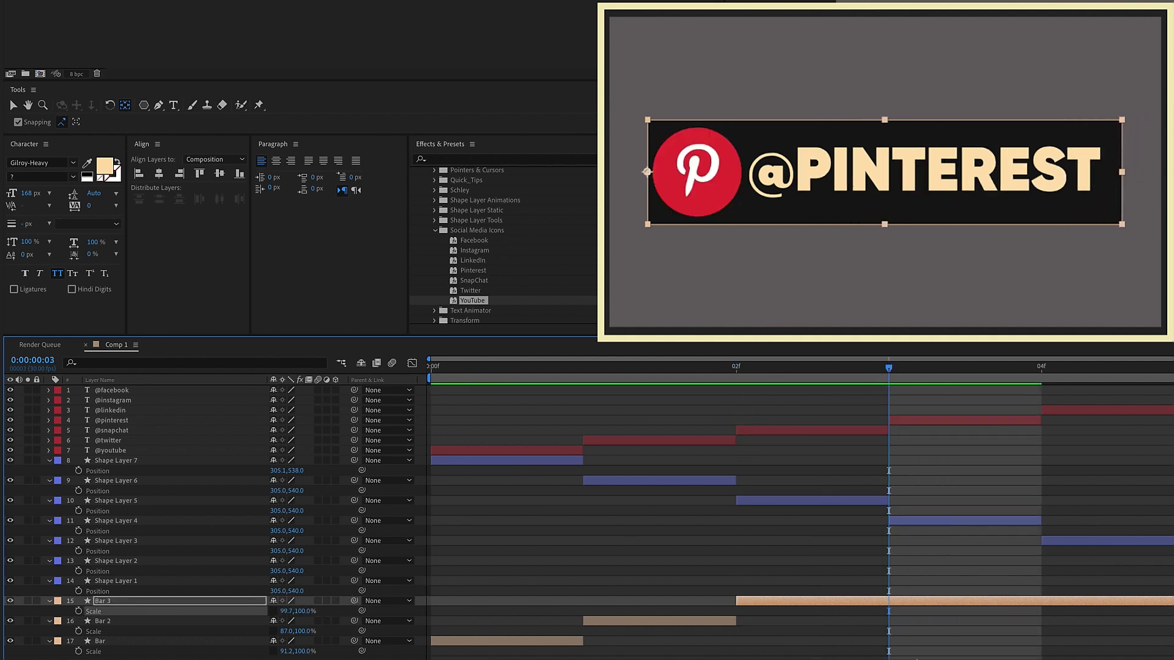
pyautogui.hotkey('ctrl', 'shift', 'd')
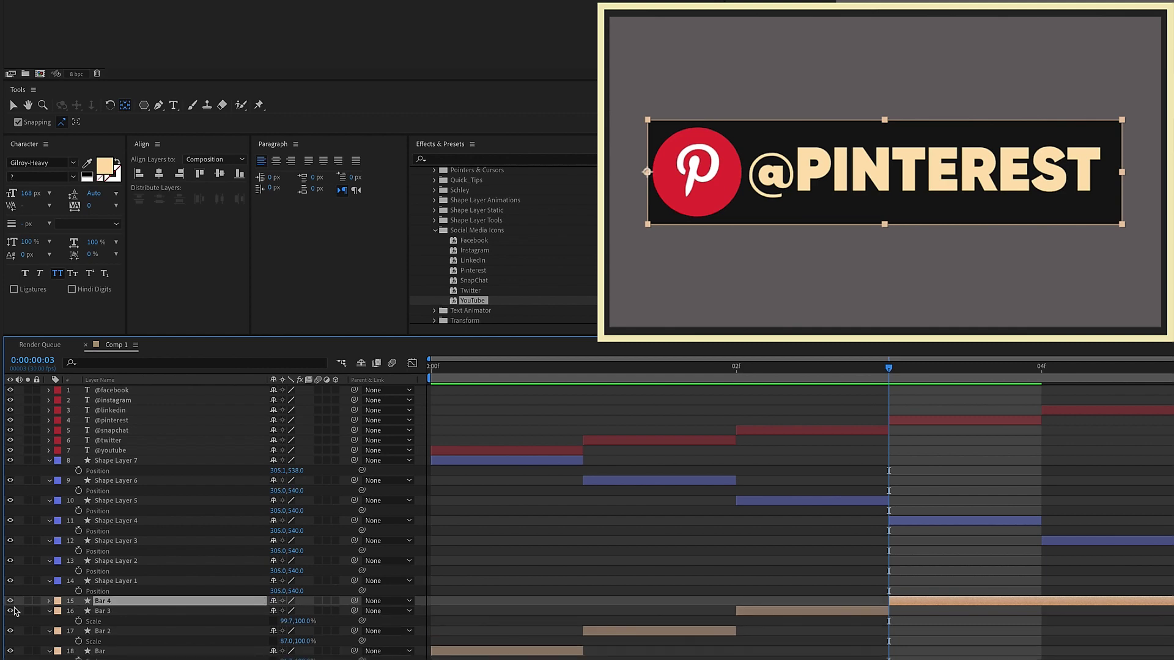
pyautogui.press('s')
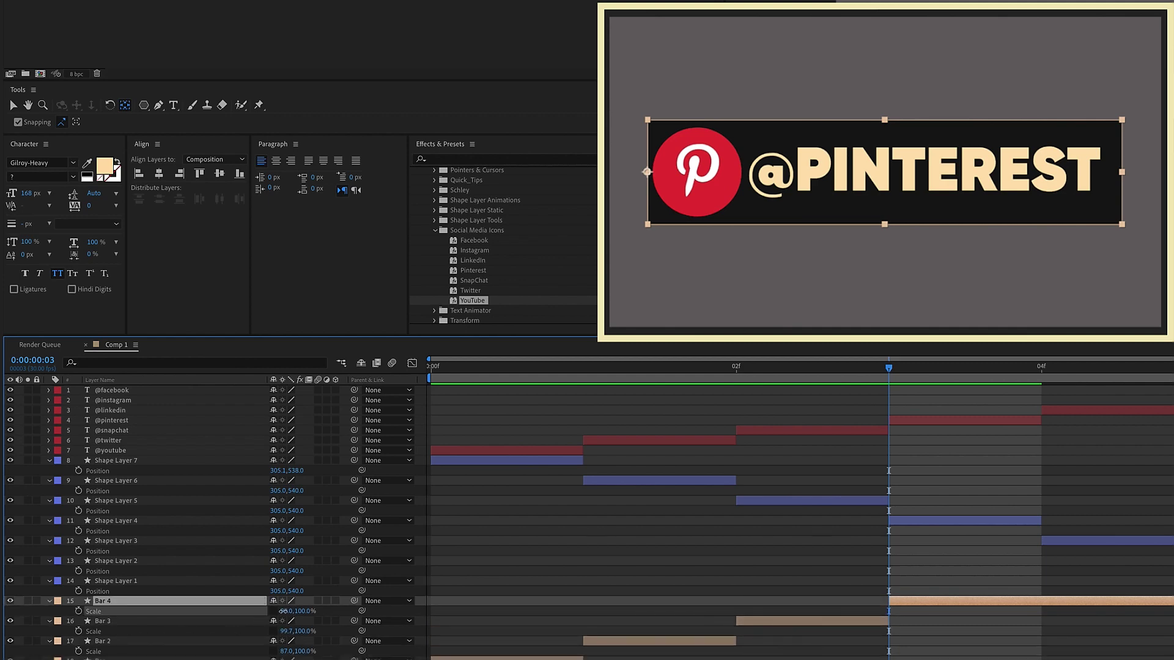
pyautogui.moveTo(286, 612); pyautogui.dragTo(279, 612)
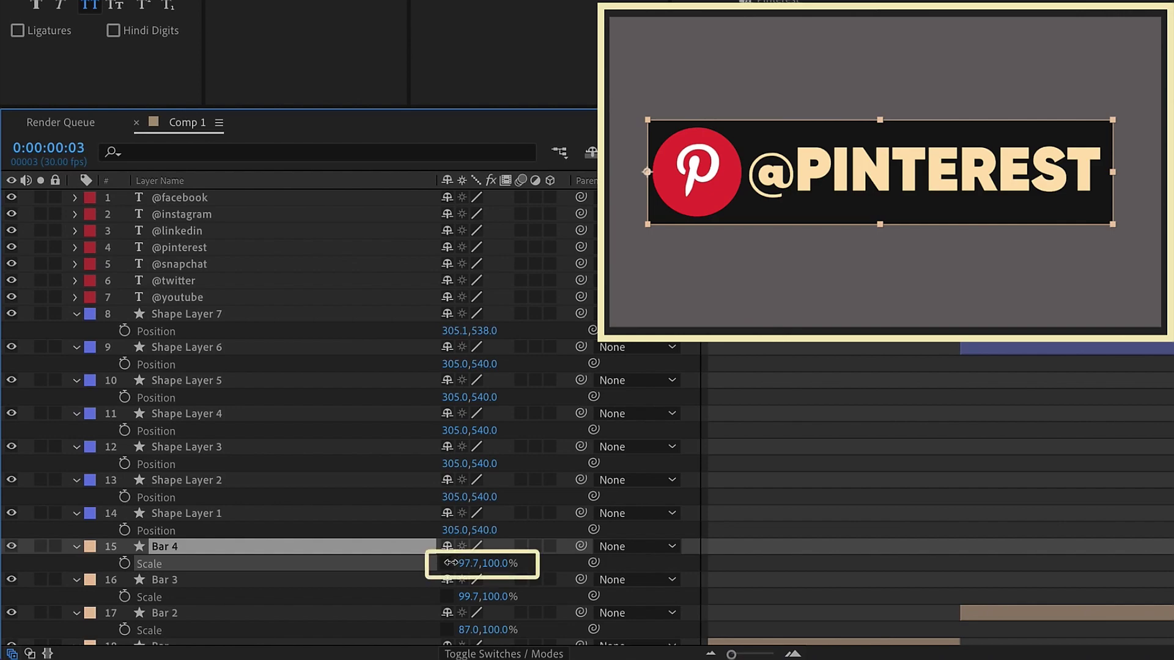
pyautogui.moveTo(452, 561)
pyautogui.mouseDown()
pyautogui.moveTo(442, 564)
pyautogui.moveTo(462, 573)
pyautogui.moveTo(483, 563)
pyautogui.mouseUp()
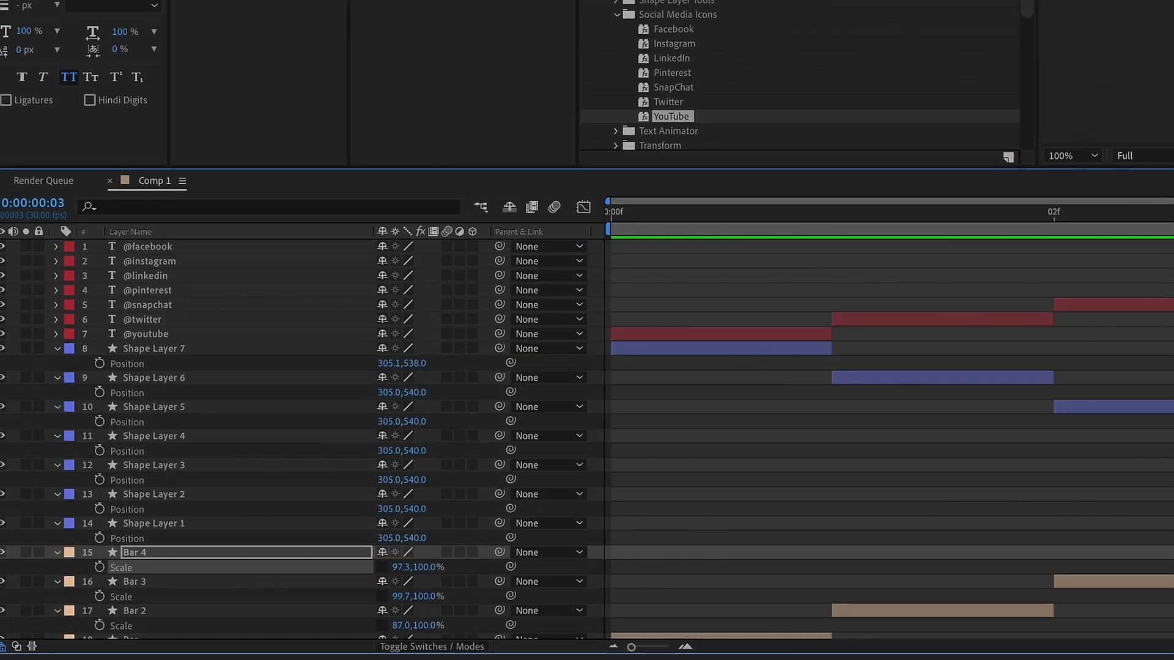
pyautogui.press('pagedown')
pyautogui.hotkey('ctrl', 'shift', 'd')
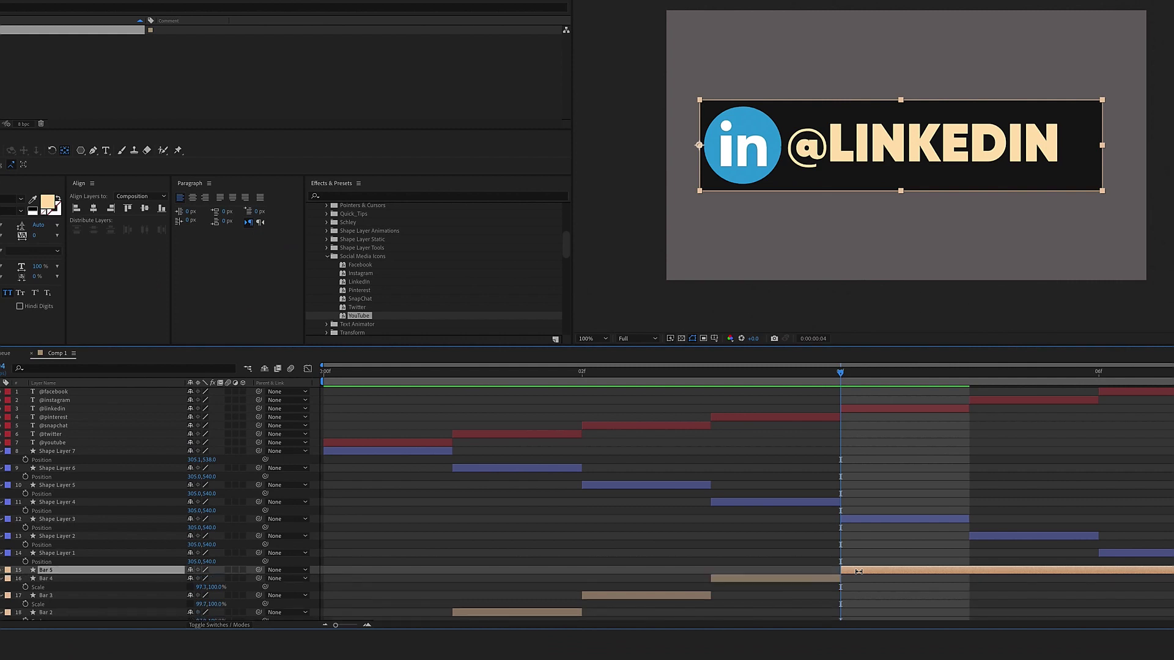
pyautogui.press('s')
pyautogui.moveTo(197, 578); pyautogui.dragTo(736, 456)
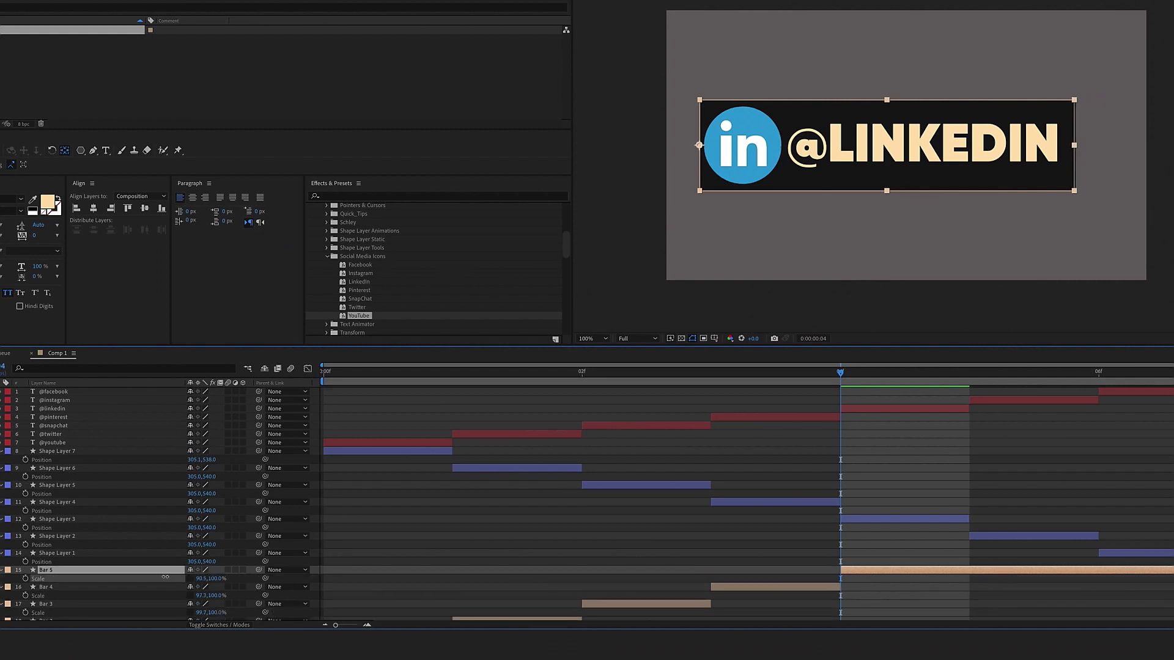
# Step: Split off Bar 6 and Bar 7 sized for Instagram and Facebook, then collapse and deselect all layers
pyautogui.press('pagedown')
pyautogui.hotkey('ctrl', 'shift', 'd')
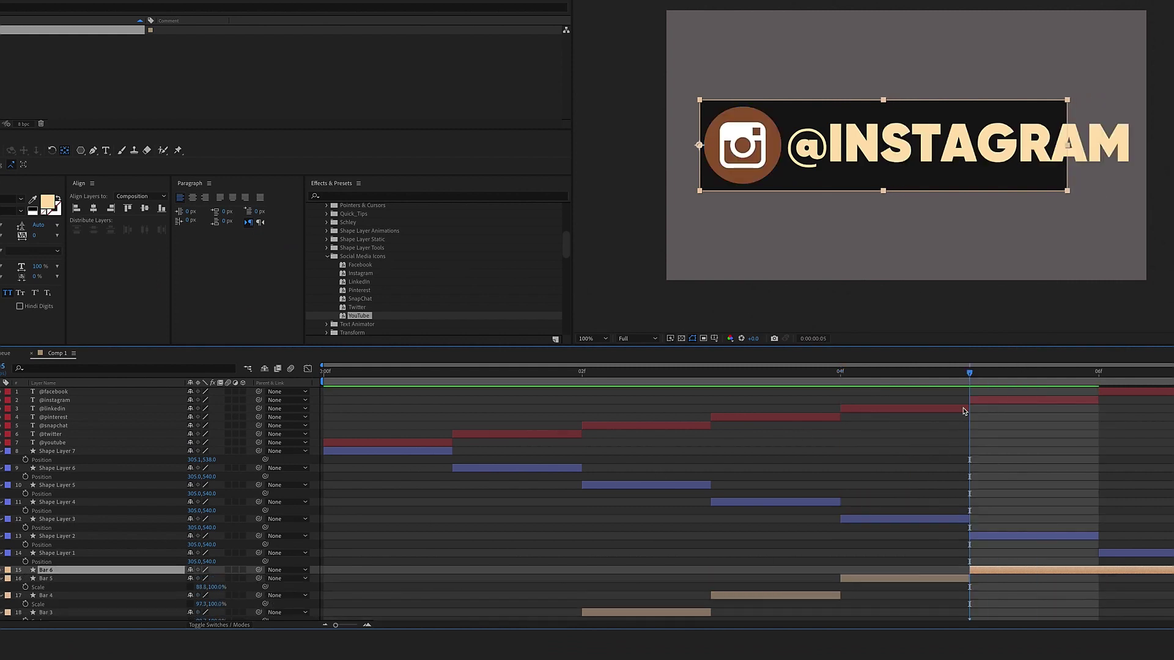
pyautogui.press('s')
pyautogui.moveTo(200, 578); pyautogui.dragTo(950, 482)
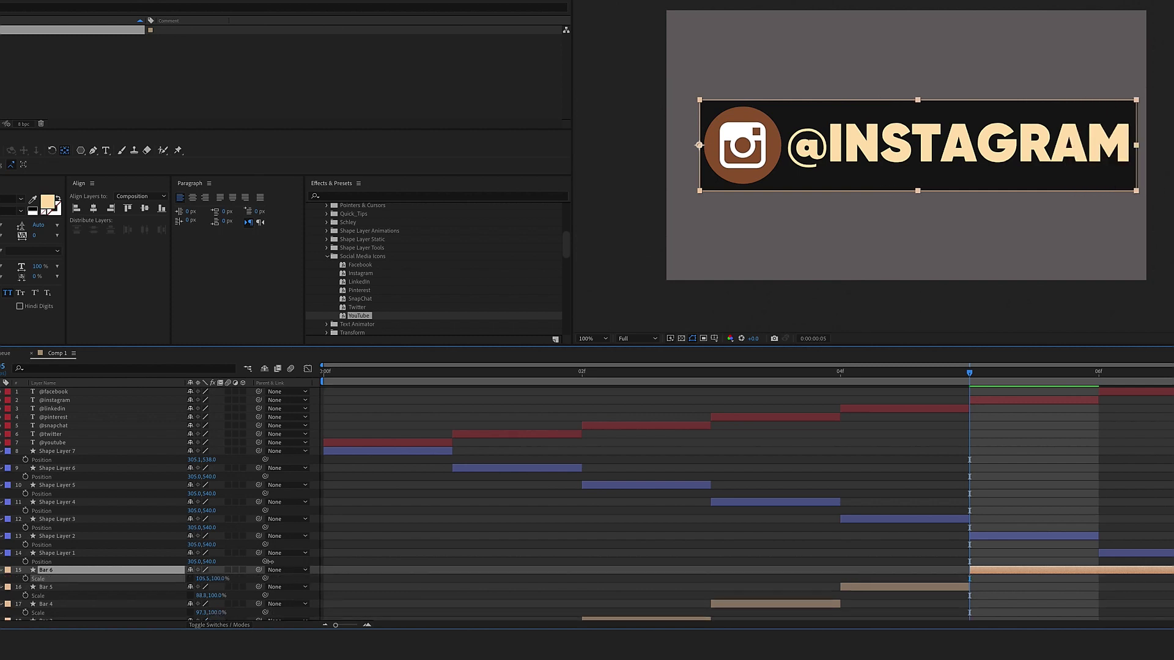
pyautogui.click(1097, 373)
pyautogui.hotkey('ctrl', 'shift', 'd')
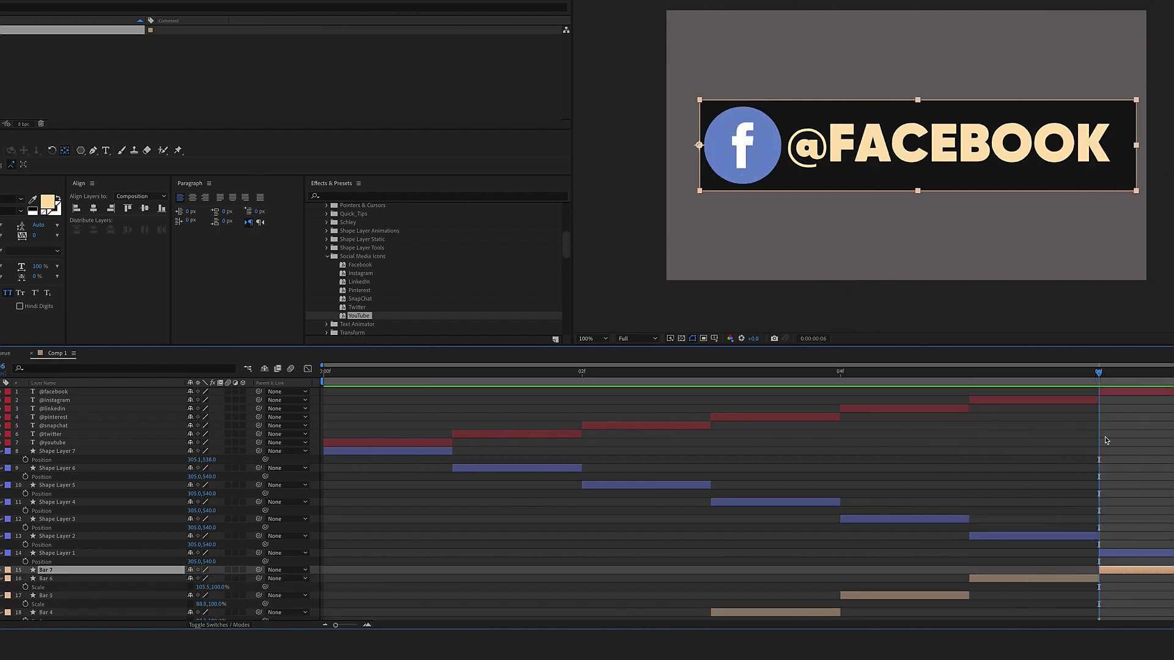
pyautogui.moveTo(200, 578); pyautogui.dragTo(184, 575)
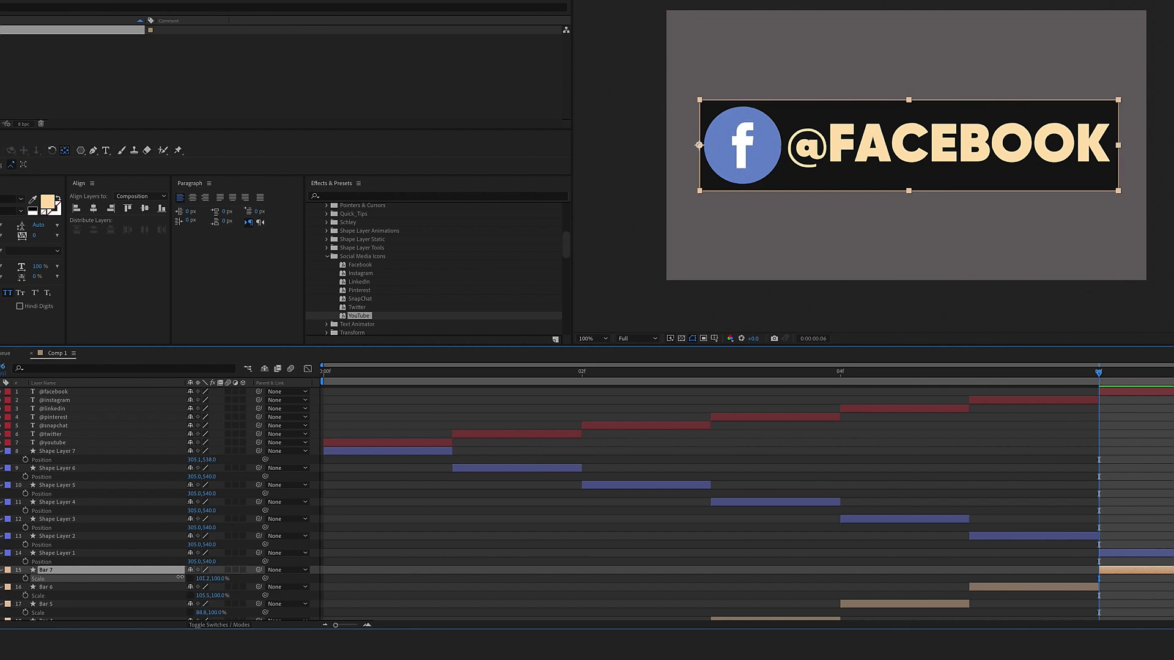
pyautogui.hotkey('ctrl', 'a')
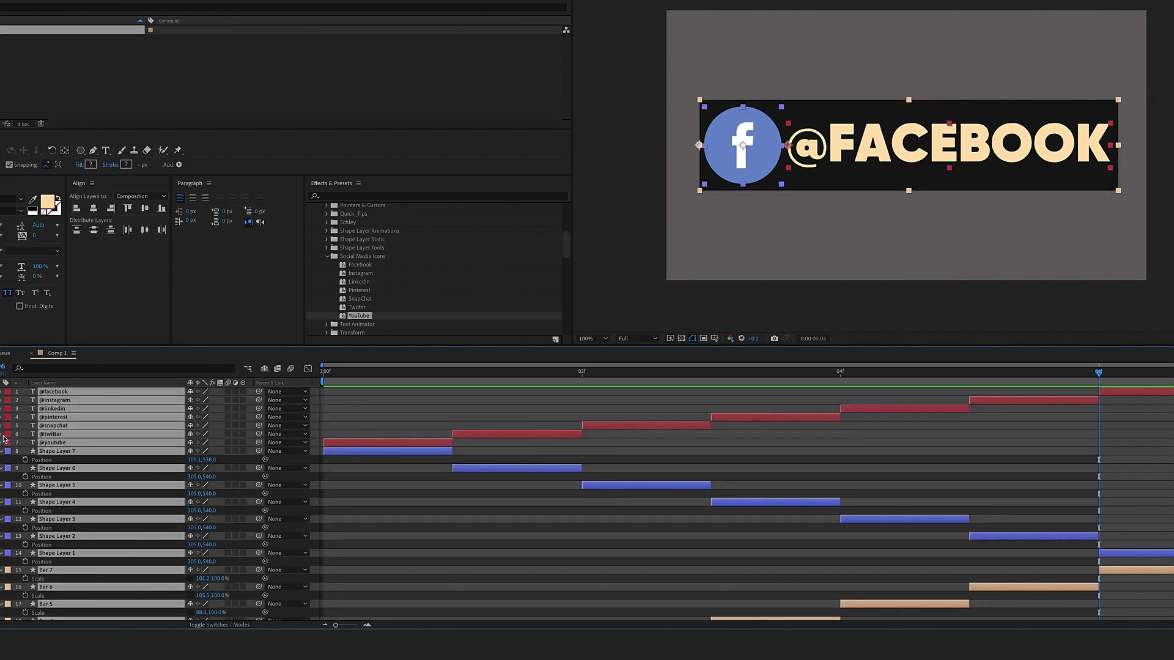
pyautogui.click(2, 452)
pyautogui.click(143, 599)
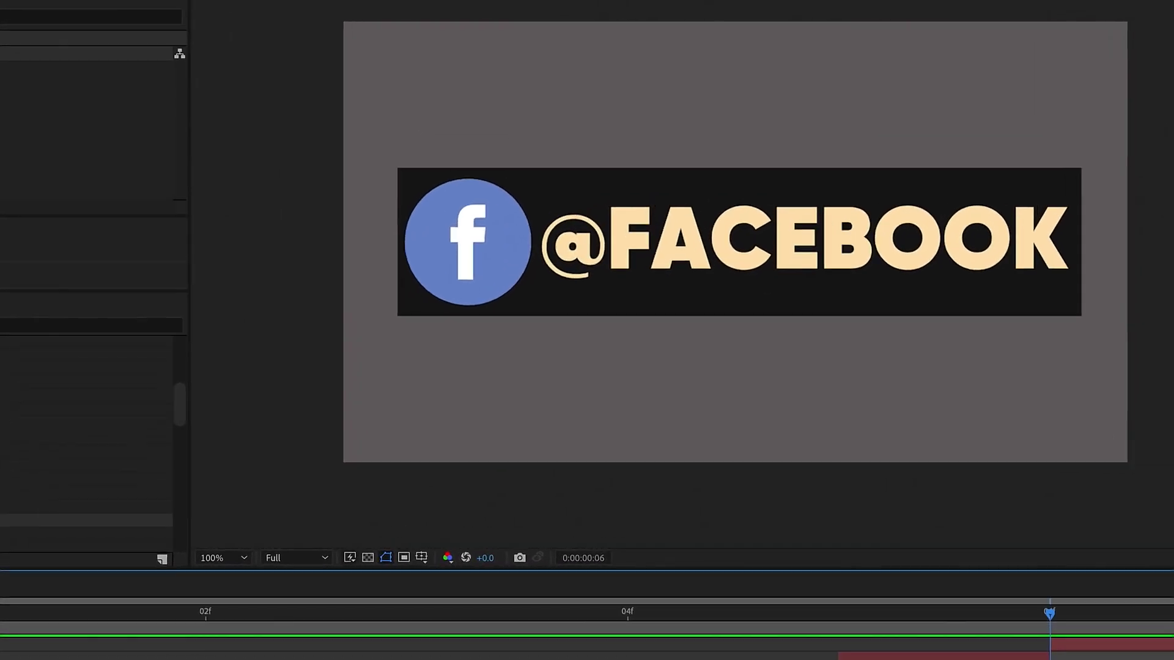
# Step: Rename Comp 1 to 'Social Media' and nest it in a new composition
pyautogui.hotkey('ctrl', 'k')
pyautogui.write('Social Media')
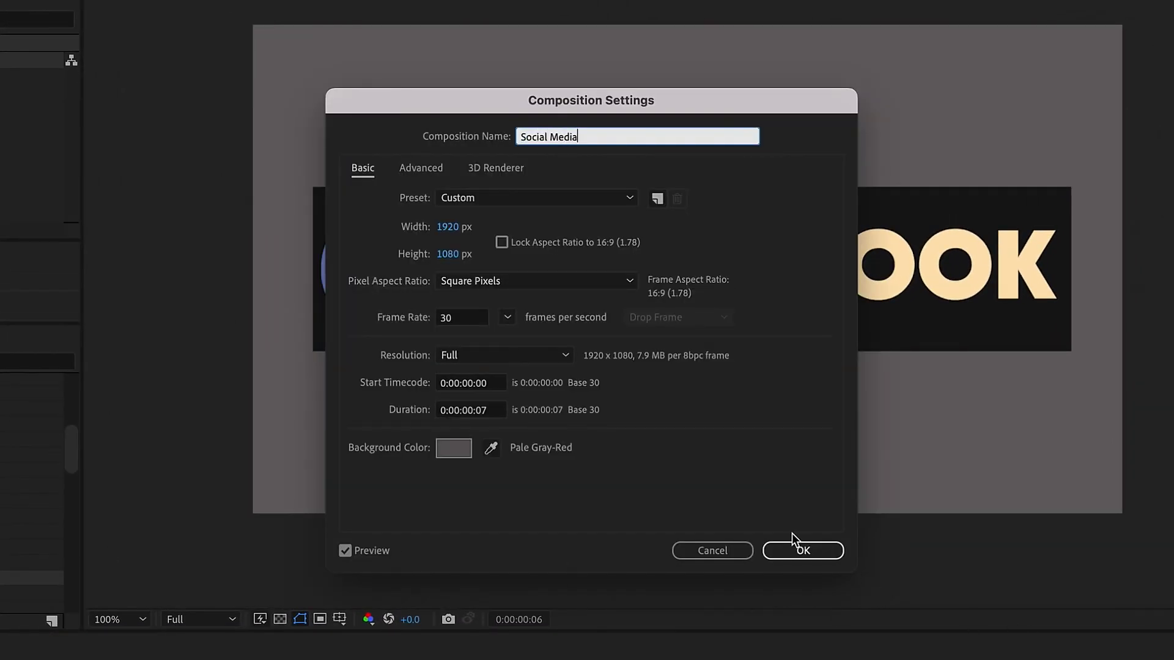
pyautogui.click(823, 553)
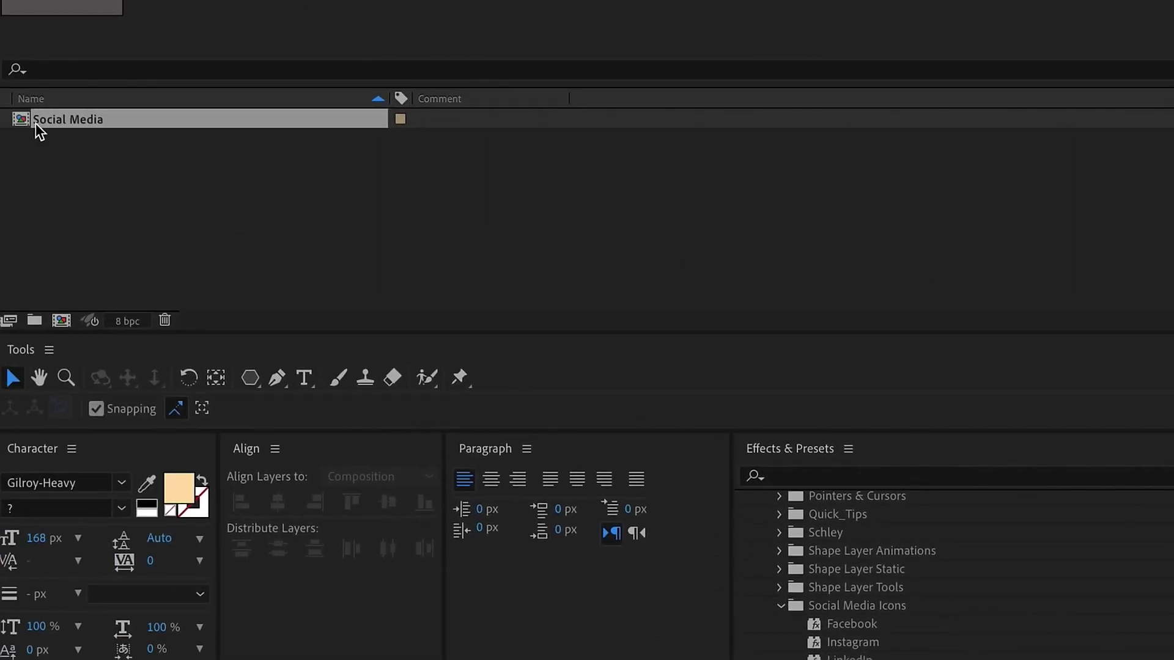
pyautogui.moveTo(21, 116); pyautogui.dragTo(66, 319)
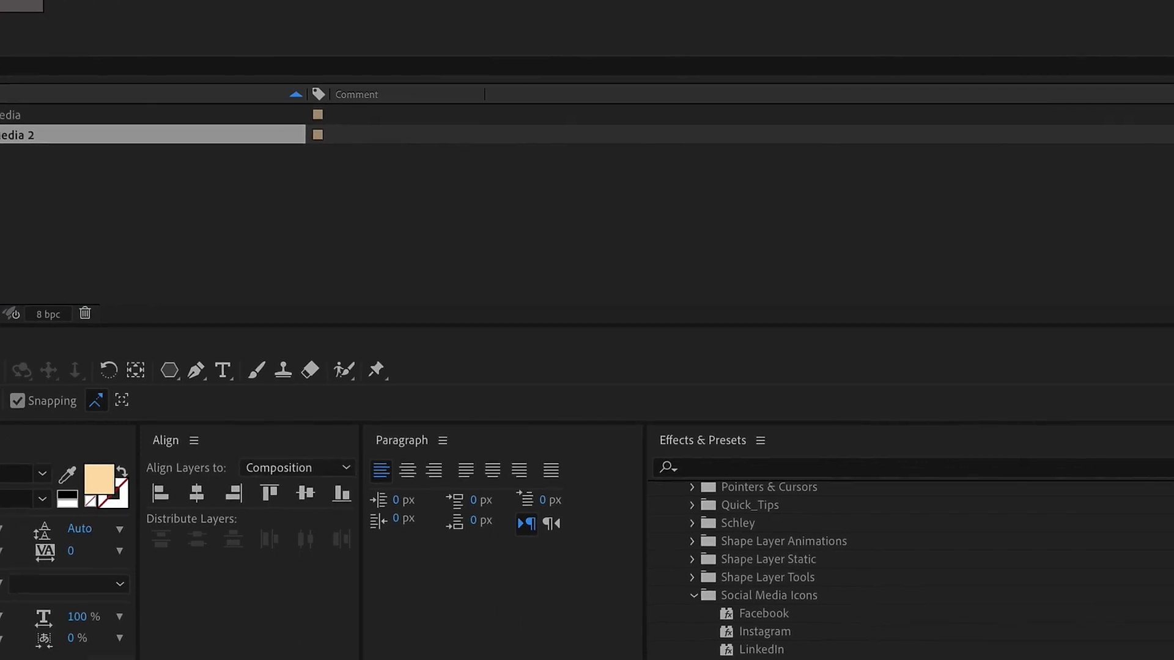
# Step: Name the new composition 'Final' with a duration of 0:00:10:00
pyautogui.hotkey('ctrl', 'k')
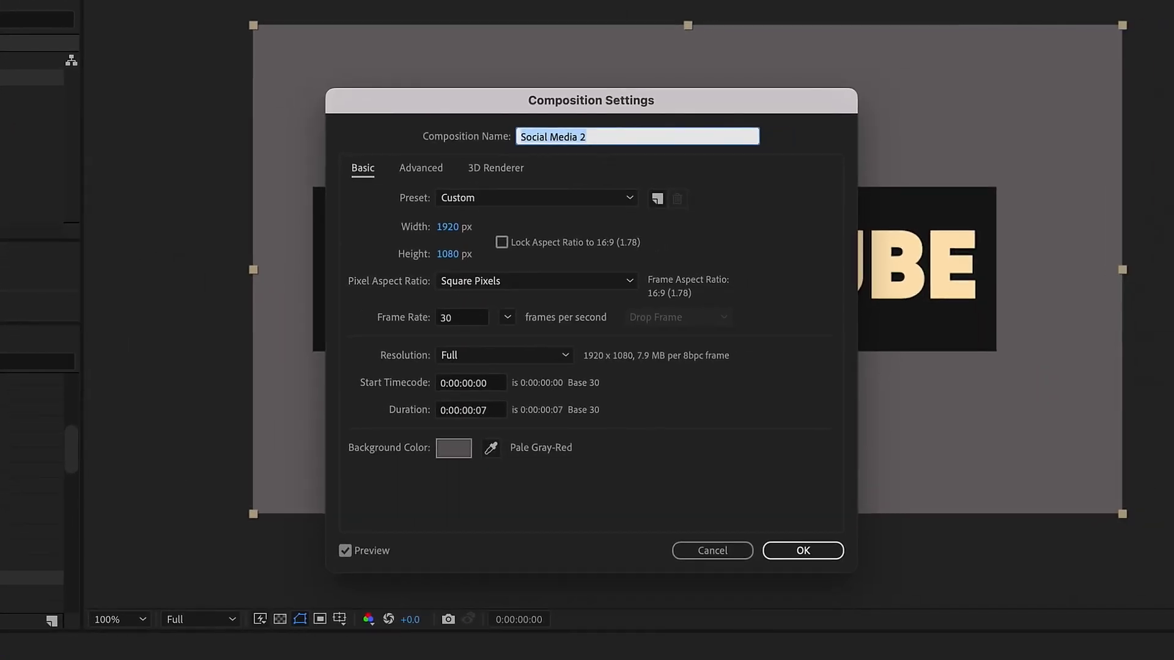
pyautogui.write('Final')
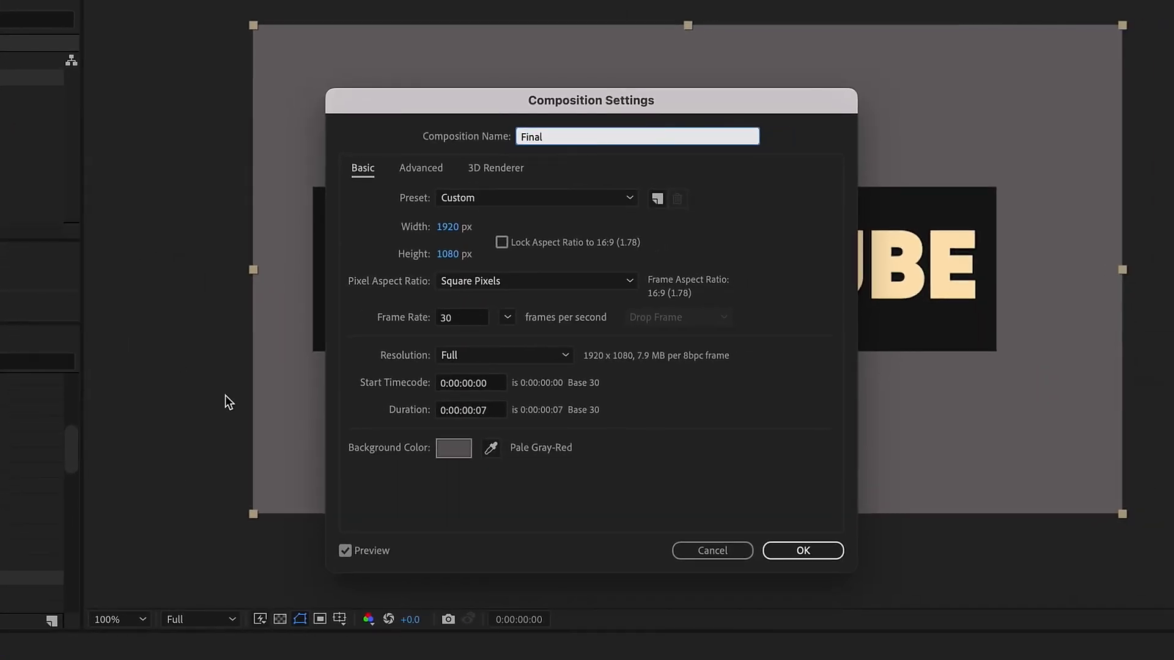
pyautogui.click(493, 410)
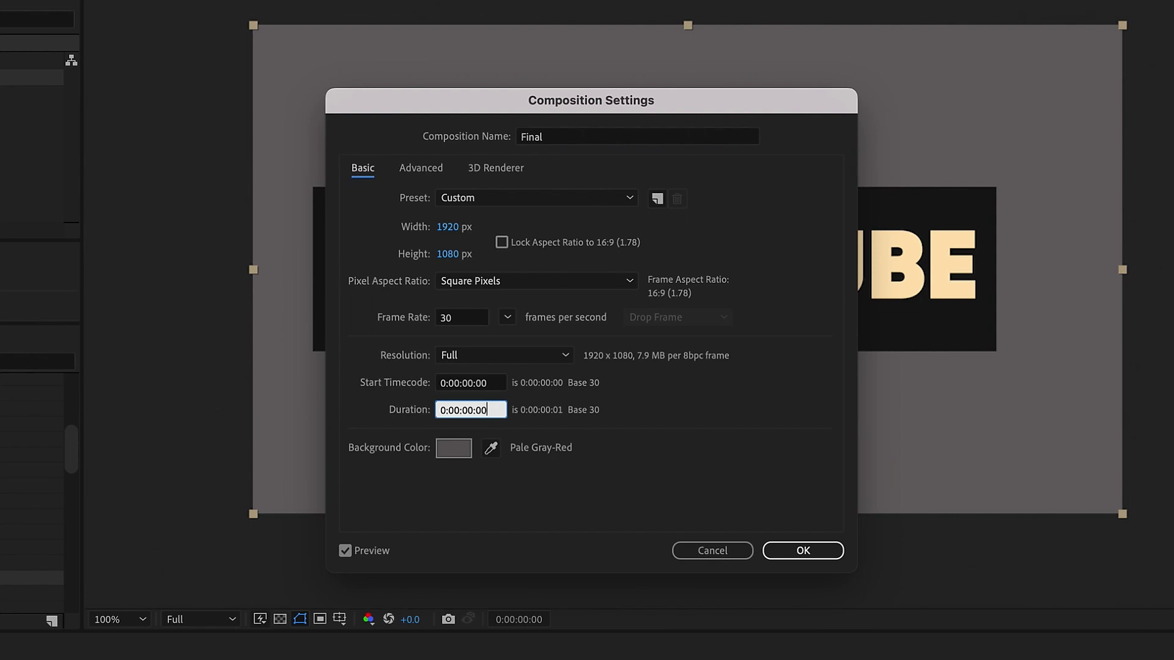
pyautogui.press('Return')
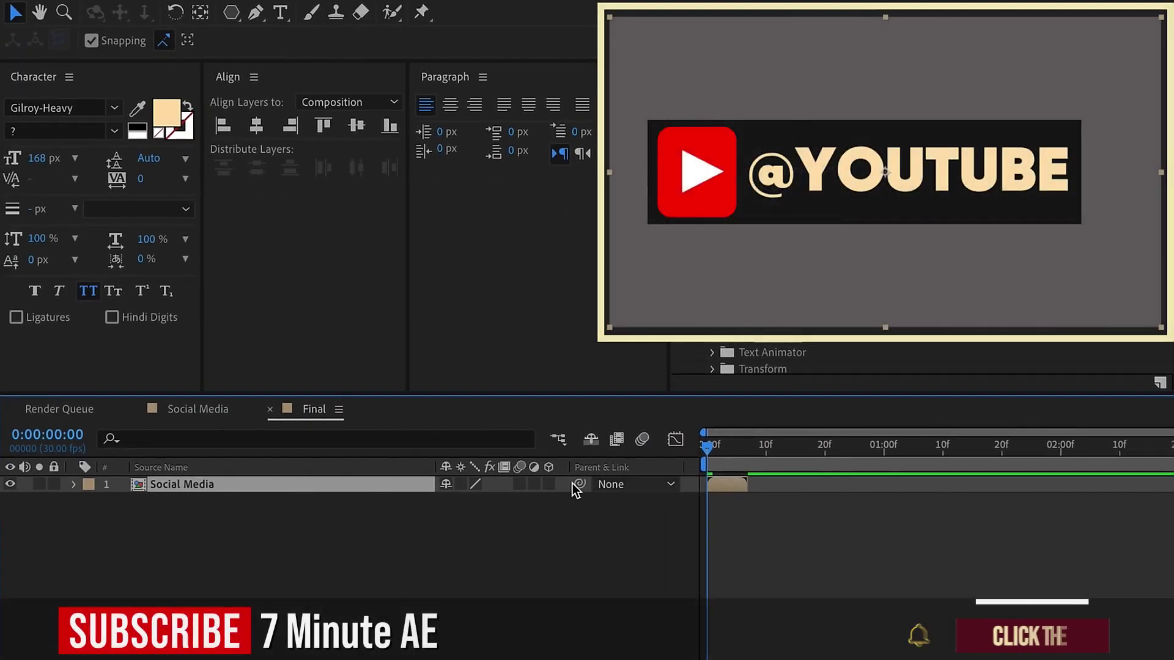
# Step: Shrink the Social Media banner to about 59.3% scale
pyautogui.moveTo(718, 446)
pyautogui.mouseDown()
pyautogui.moveTo(752, 449)
pyautogui.moveTo(712, 457)
pyautogui.mouseUp()
pyautogui.press('s')
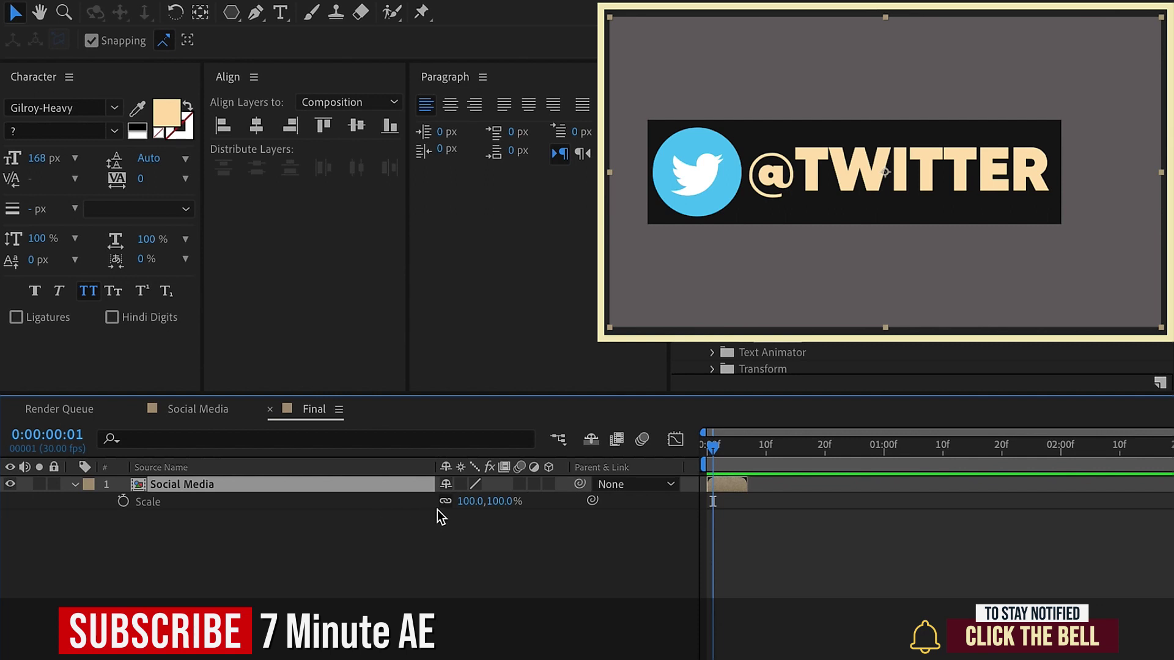
pyautogui.moveTo(477, 502)
pyautogui.mouseDown()
pyautogui.moveTo(461, 511)
pyautogui.moveTo(598, 485)
pyautogui.mouseUp()
pyautogui.hotkey('shift', 'p')
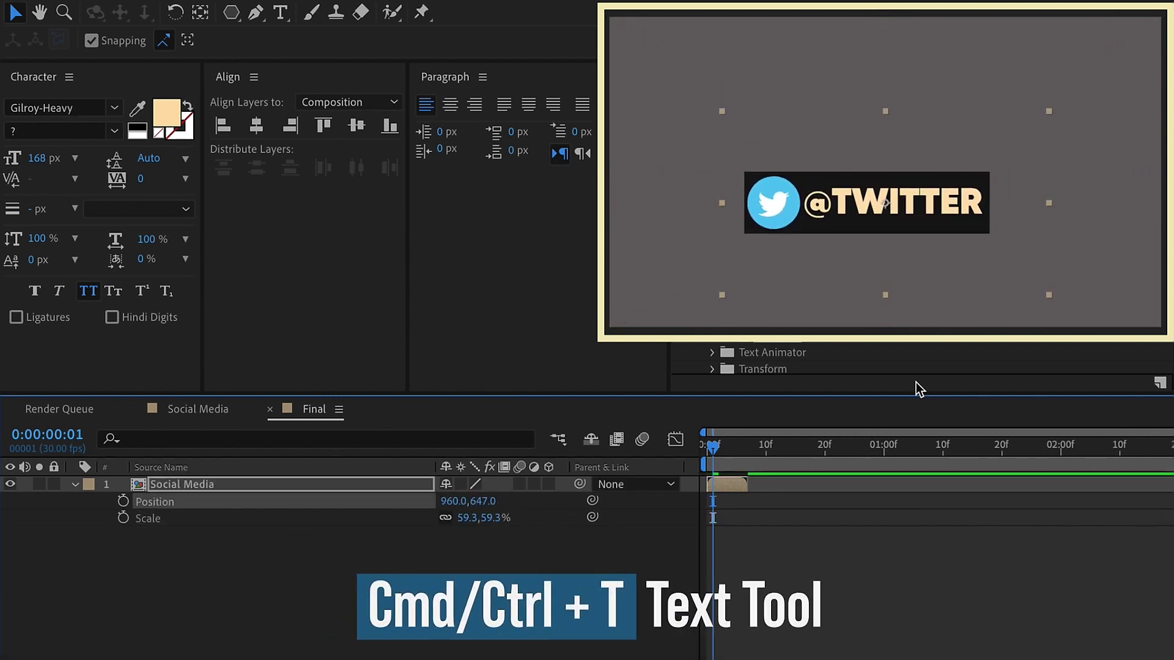
pyautogui.hotkey('ctrl', 't')
pyautogui.click(775, 125)
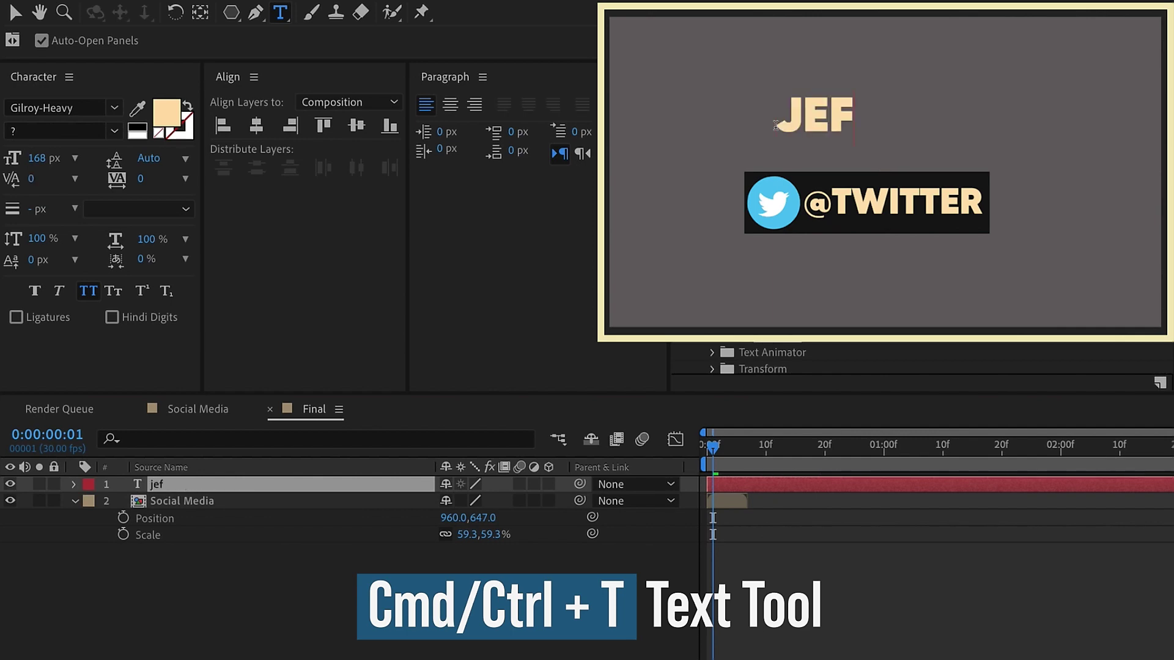
pyautogui.press('Escape')
pyautogui.press('v')
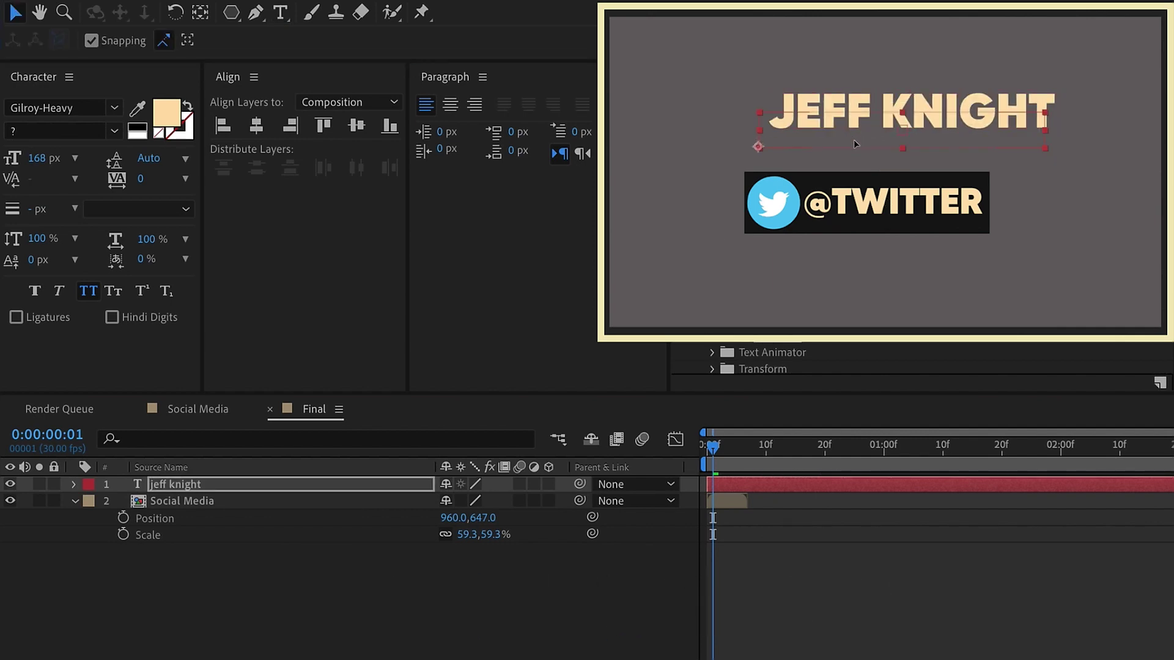
pyautogui.moveTo(855, 144); pyautogui.dragTo(830, 181)
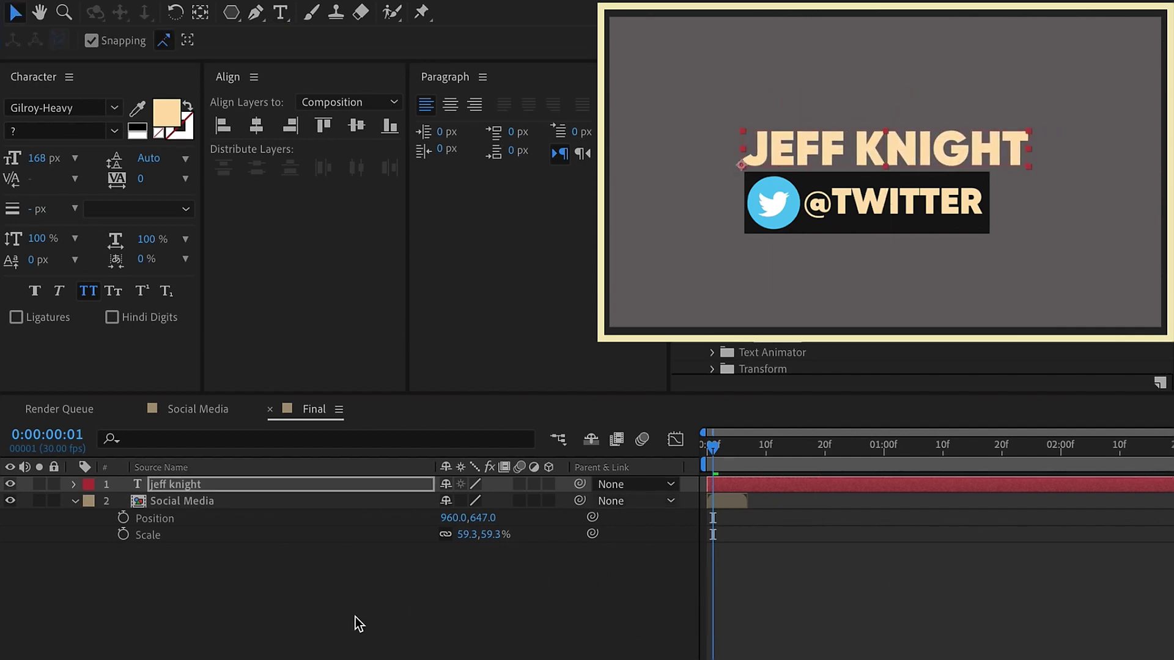
pyautogui.press('s')
pyautogui.moveTo(483, 502); pyautogui.dragTo(76, 543)
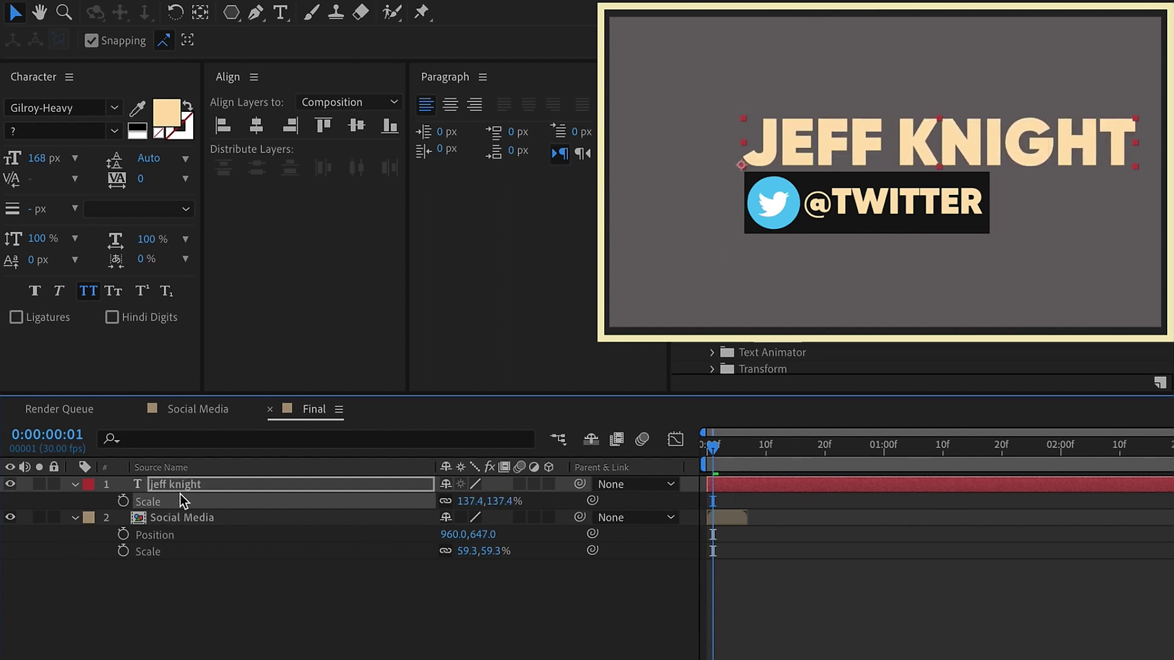
# Step: Shift the title and Social Media banner left together and preview the badge
pyautogui.keyDown('shift'); pyautogui.click(195, 518); pyautogui.keyUp('shift')
pyautogui.press('p')
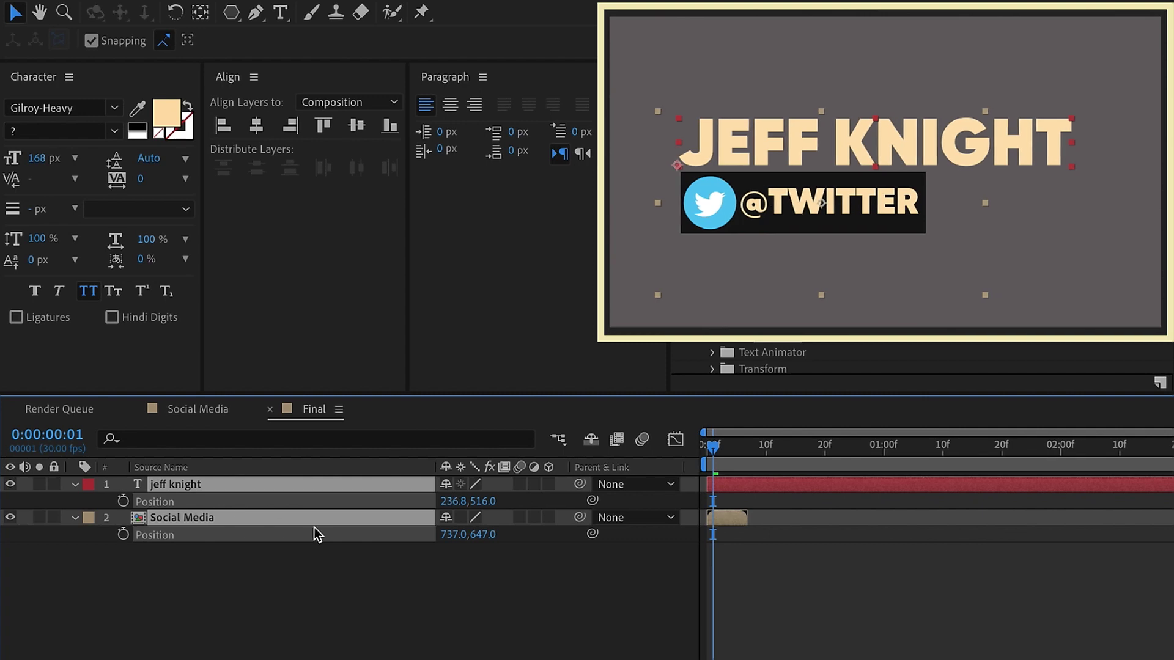
pyautogui.moveTo(454, 502); pyautogui.dragTo(315, 535)
pyautogui.click(666, 538)
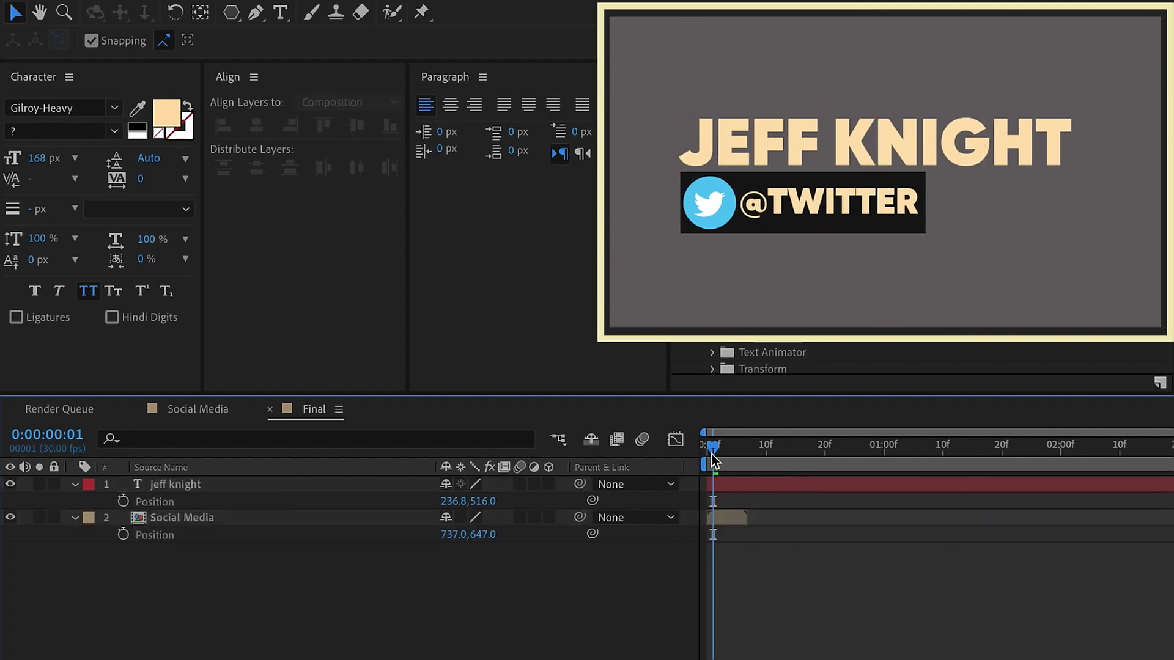
pyautogui.moveTo(713, 457)
pyautogui.mouseDown()
pyautogui.moveTo(703, 447)
pyautogui.moveTo(742, 443)
pyautogui.mouseUp()
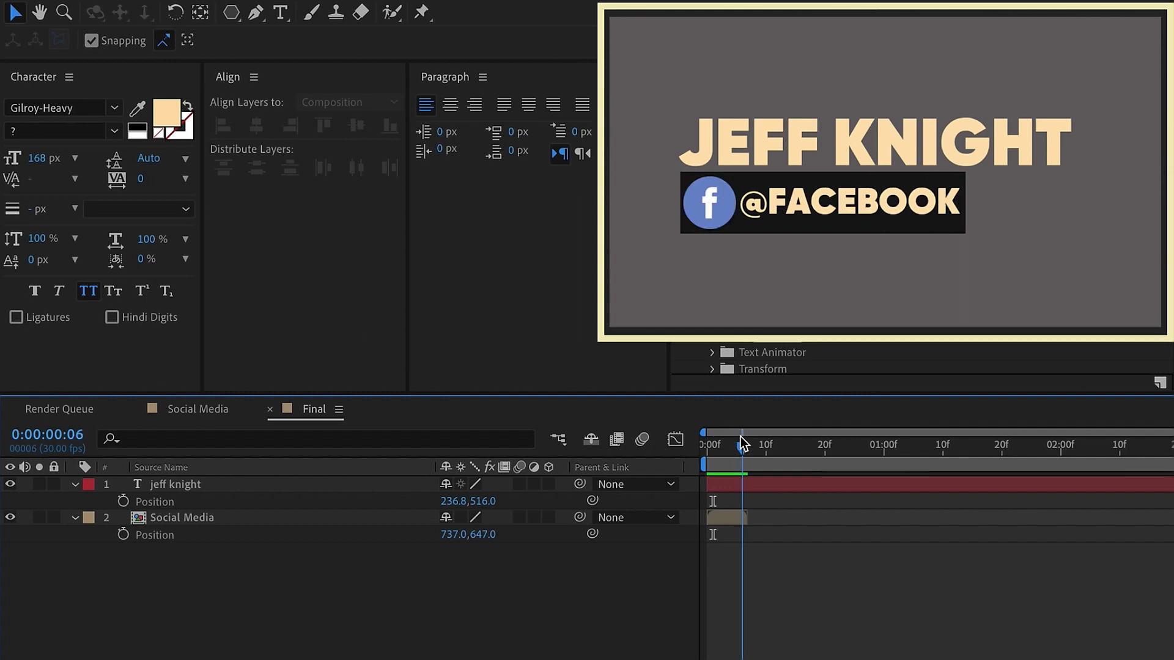
pyautogui.moveTo(742, 444); pyautogui.dragTo(687, 434)
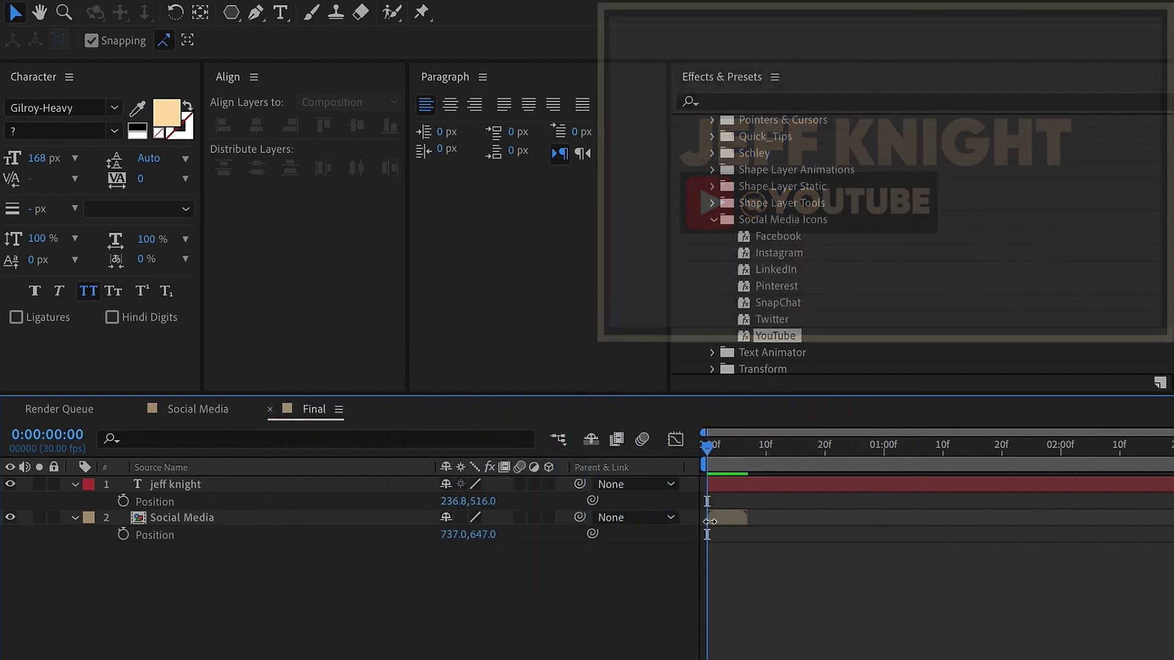
# Step: Enable time remapping on Social Media, extend it to comp end, holding only the first keyframe
pyautogui.rightClick(719, 524)
pyautogui.moveTo(746, 385)
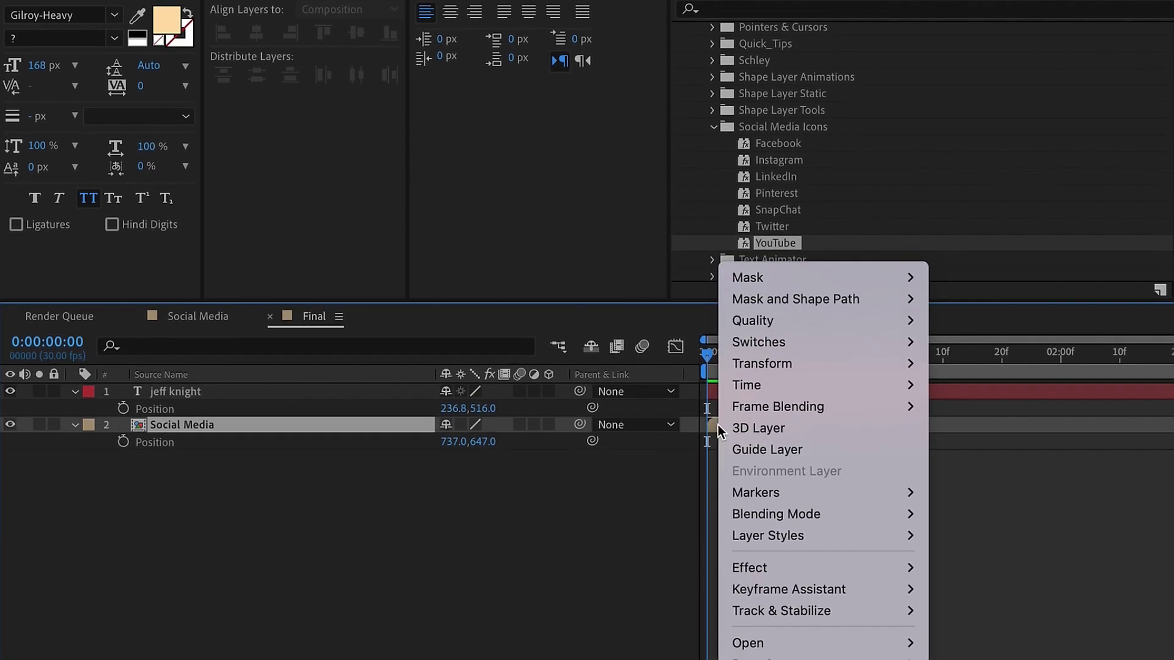
pyautogui.click(1068, 334)
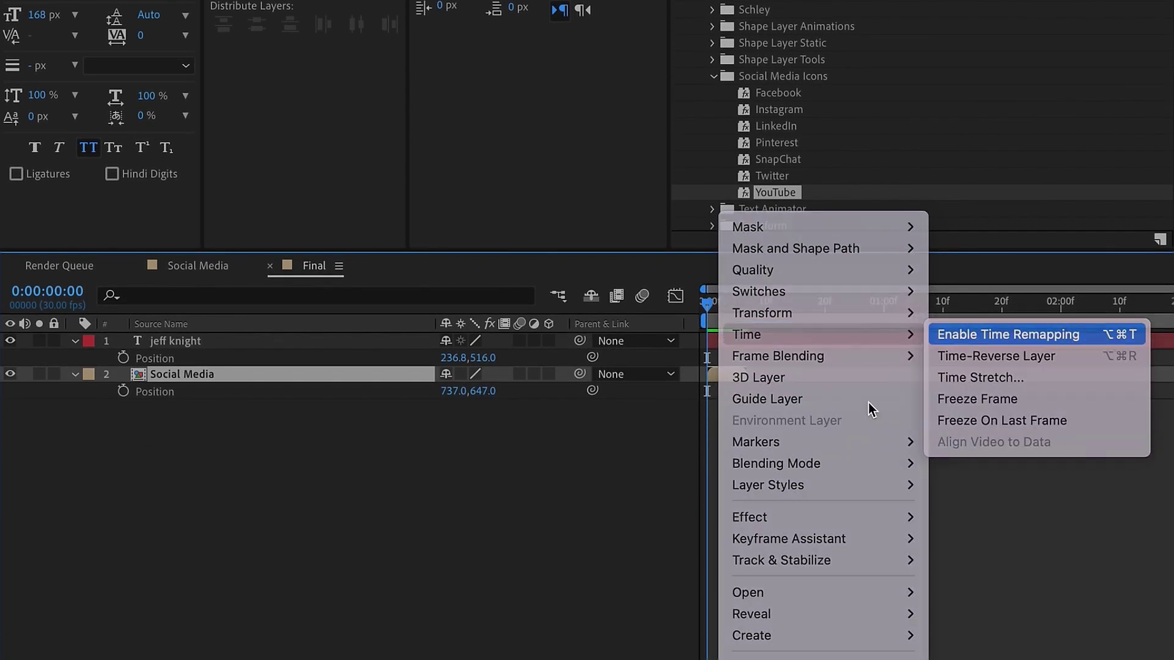
pyautogui.moveTo(750, 372); pyautogui.dragTo(1170, 374)
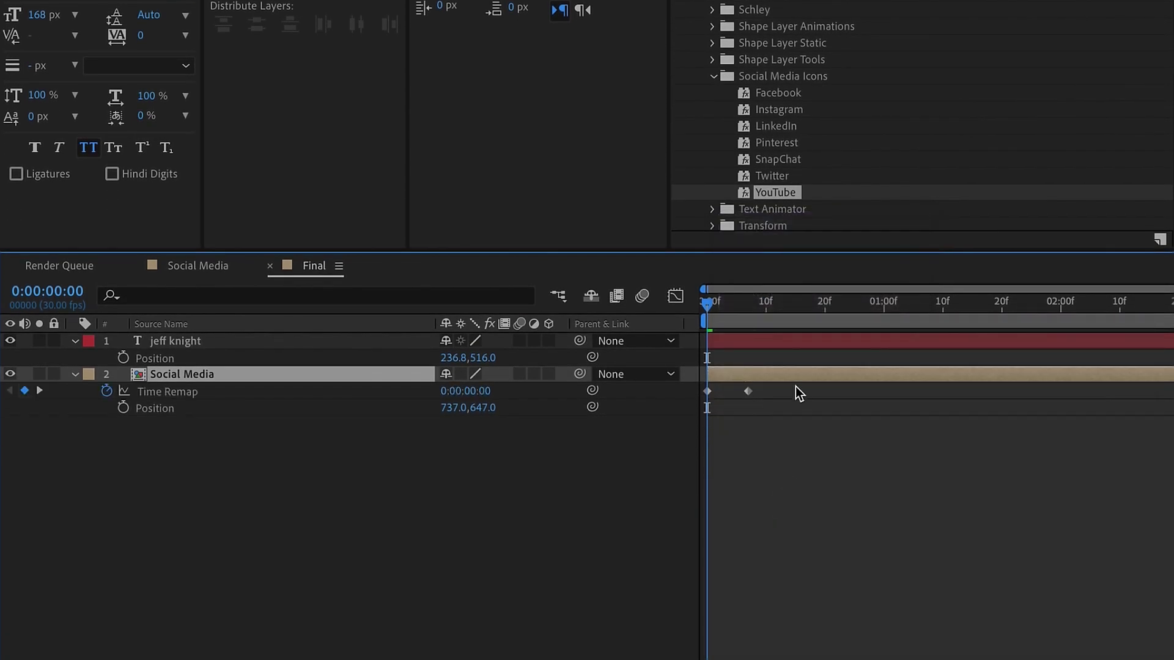
pyautogui.click(708, 391)
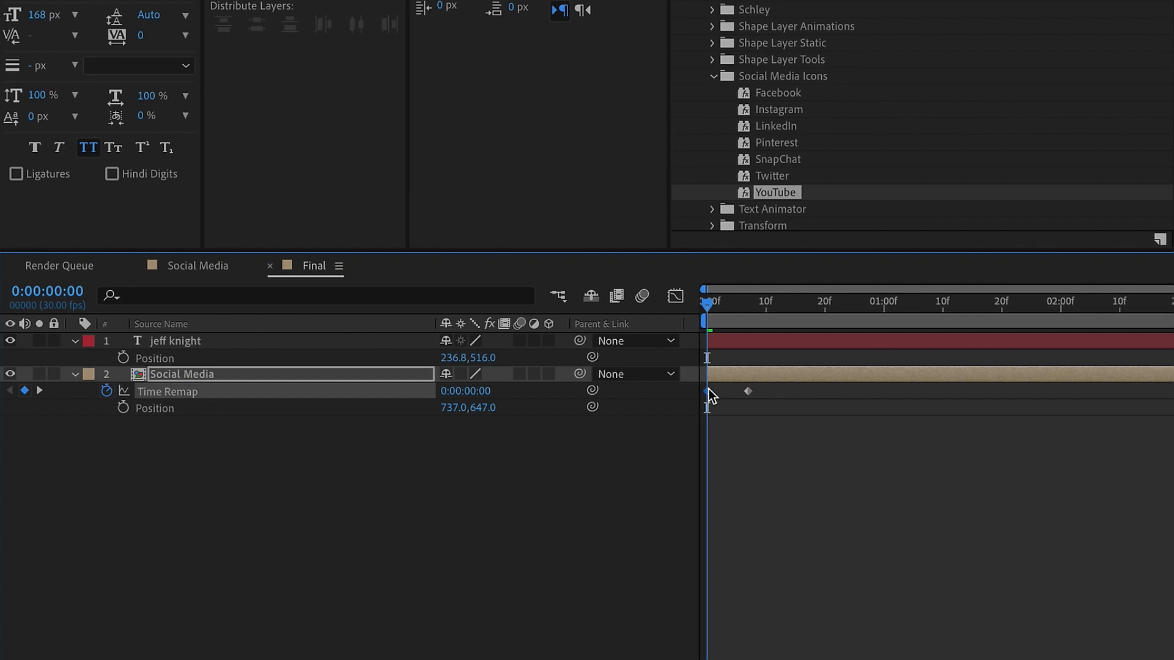
pyautogui.rightClick(708, 391)
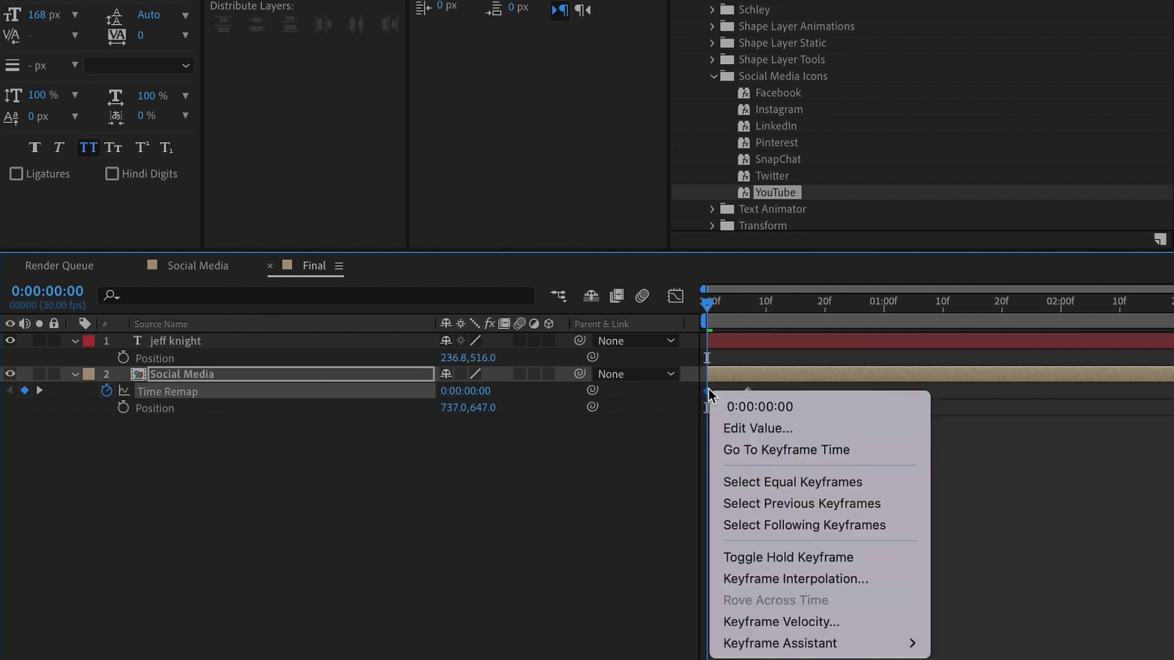
pyautogui.click(768, 557)
pyautogui.click(749, 393)
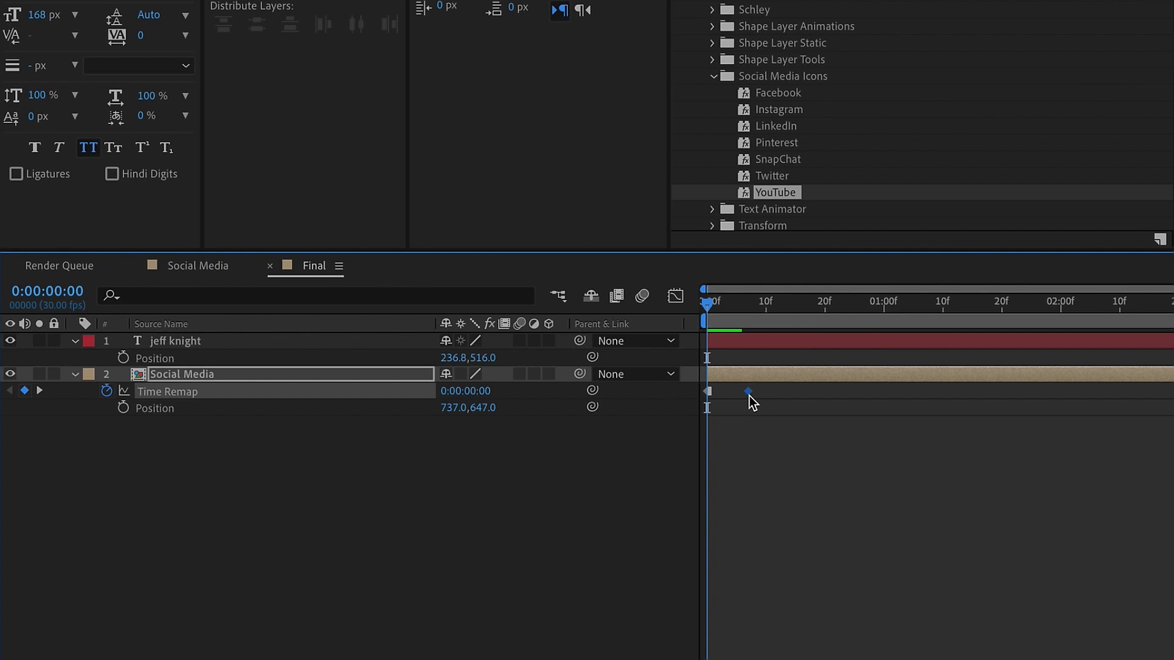
pyautogui.press('Delete')
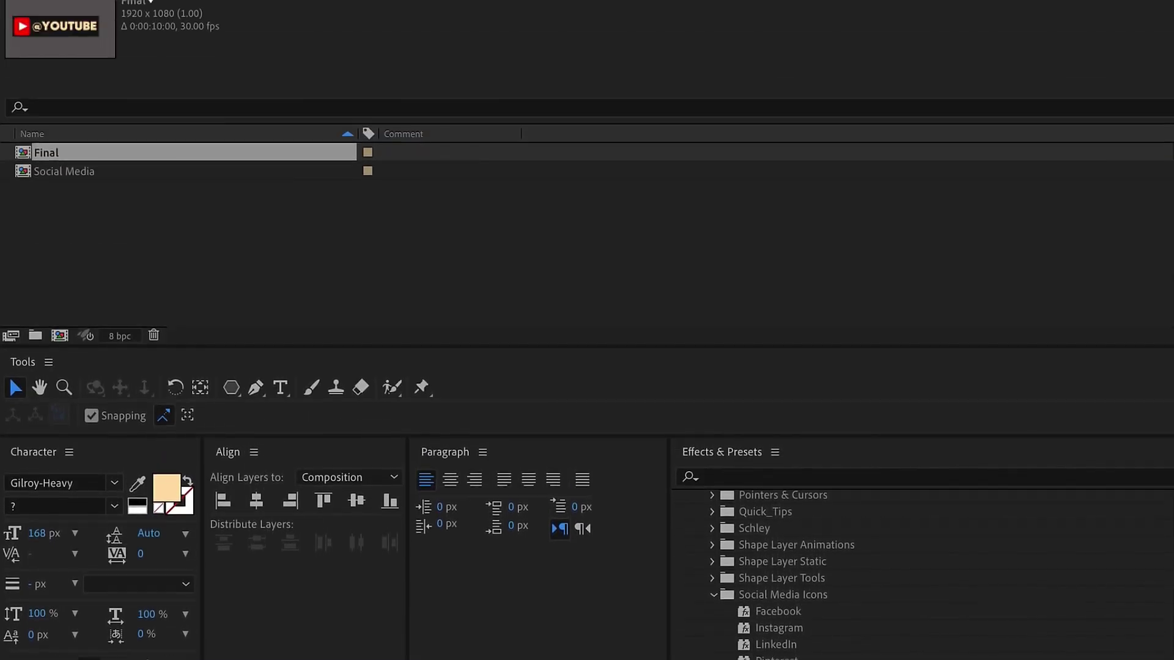
# Step: Add a Slider Control and pick-whip the Time Remap expression to it
pyautogui.click(408, 30)
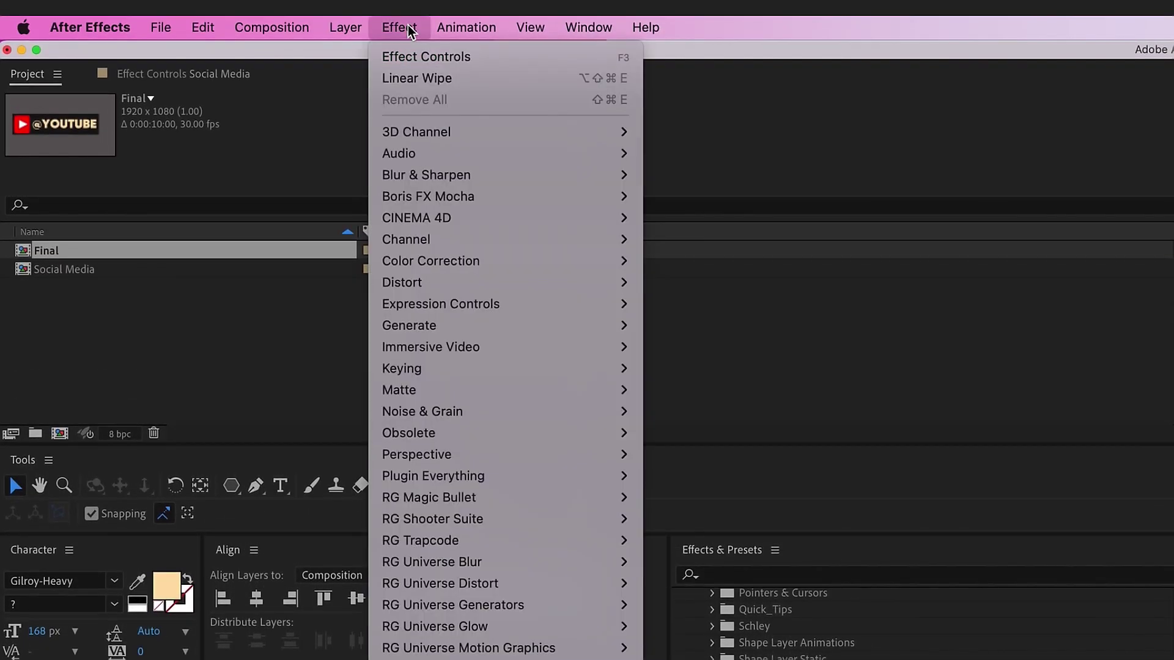
pyautogui.moveTo(440, 304)
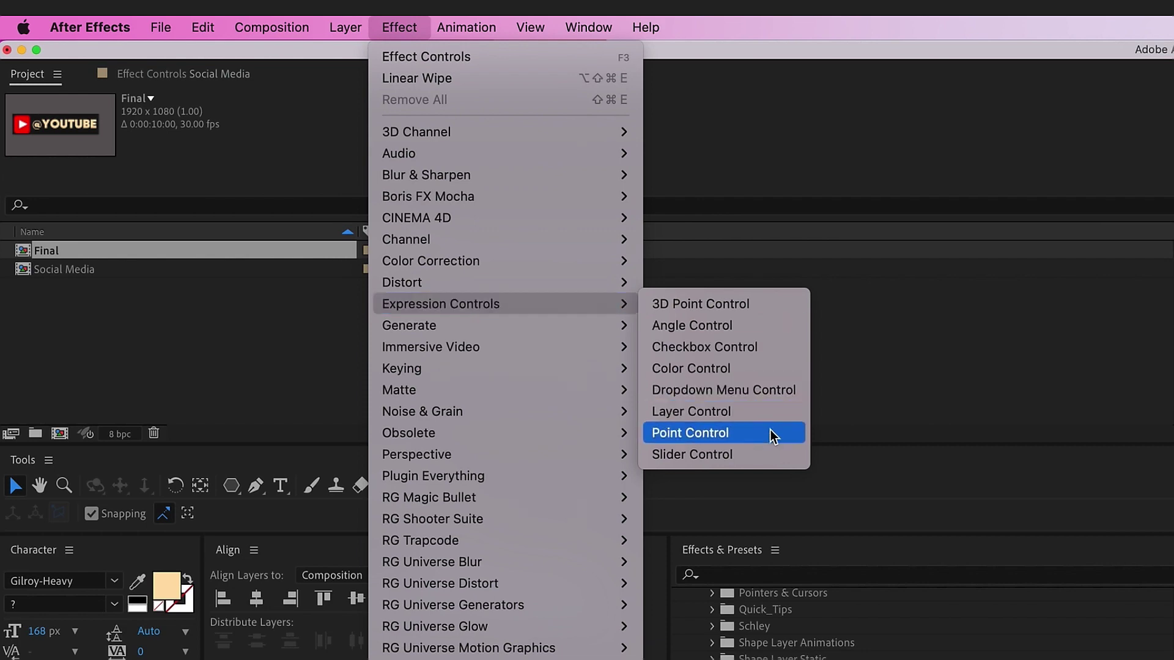
pyautogui.click(749, 455)
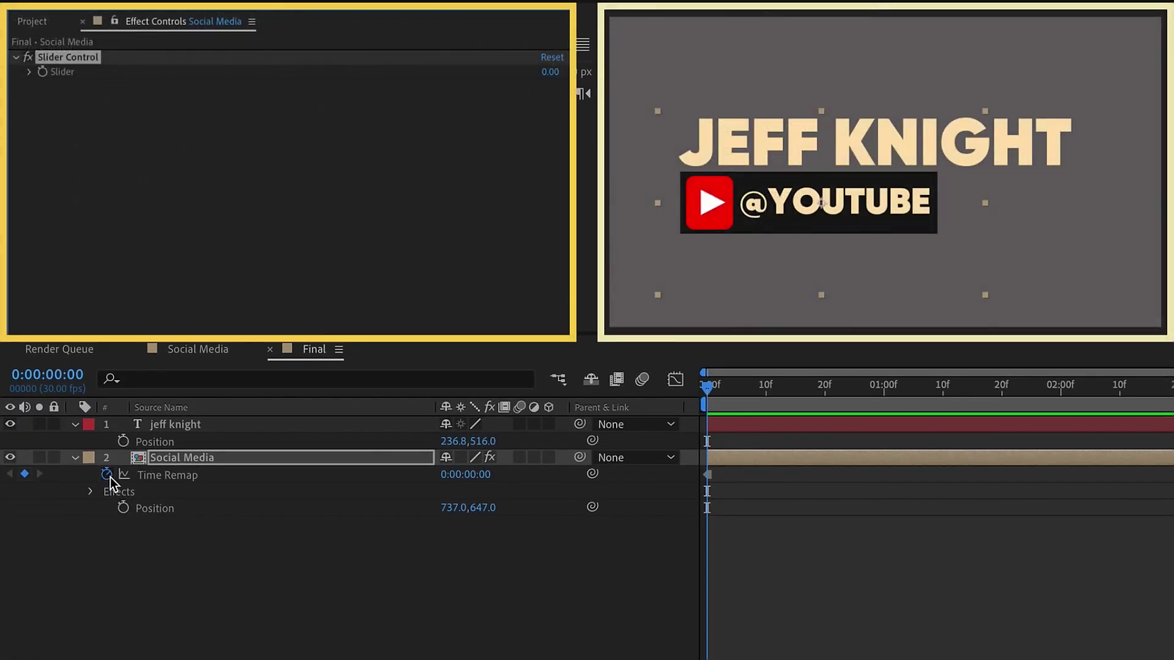
pyautogui.keyDown('alt'); pyautogui.click(107, 474); pyautogui.keyUp('alt')
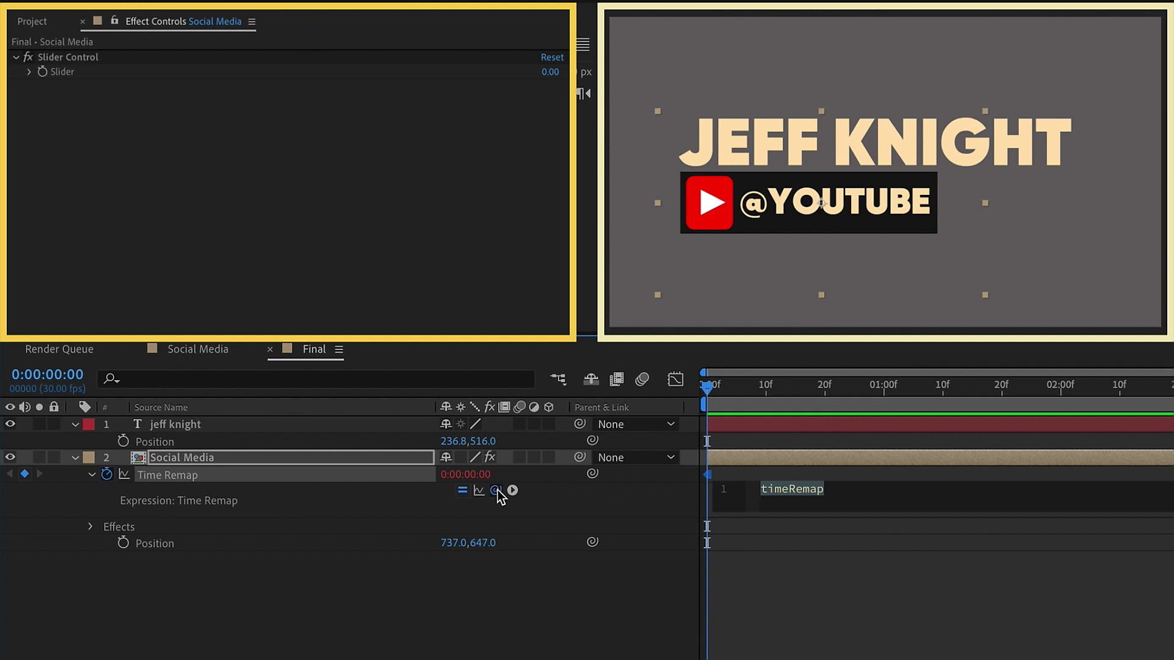
pyautogui.moveTo(496, 490); pyautogui.dragTo(70, 79)
# Step: Add a new shape layer to Final named CHOOSE
pyautogui.rightClick(302, 649)
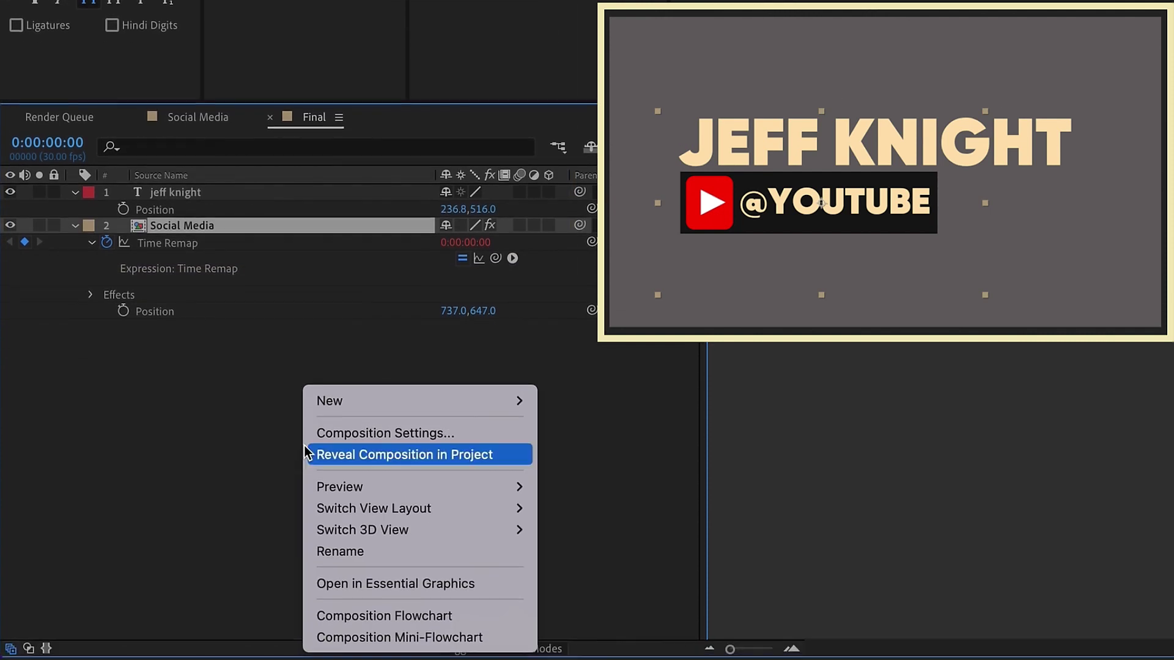
pyautogui.moveTo(341, 401)
pyautogui.click(651, 540)
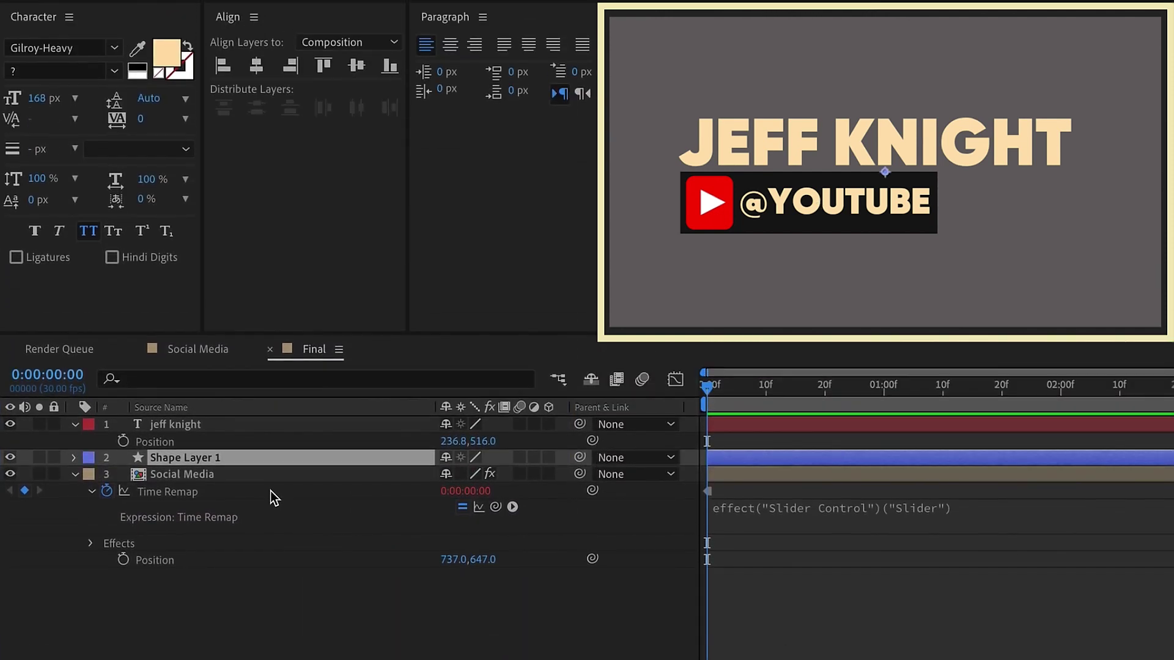
pyautogui.press('Return')
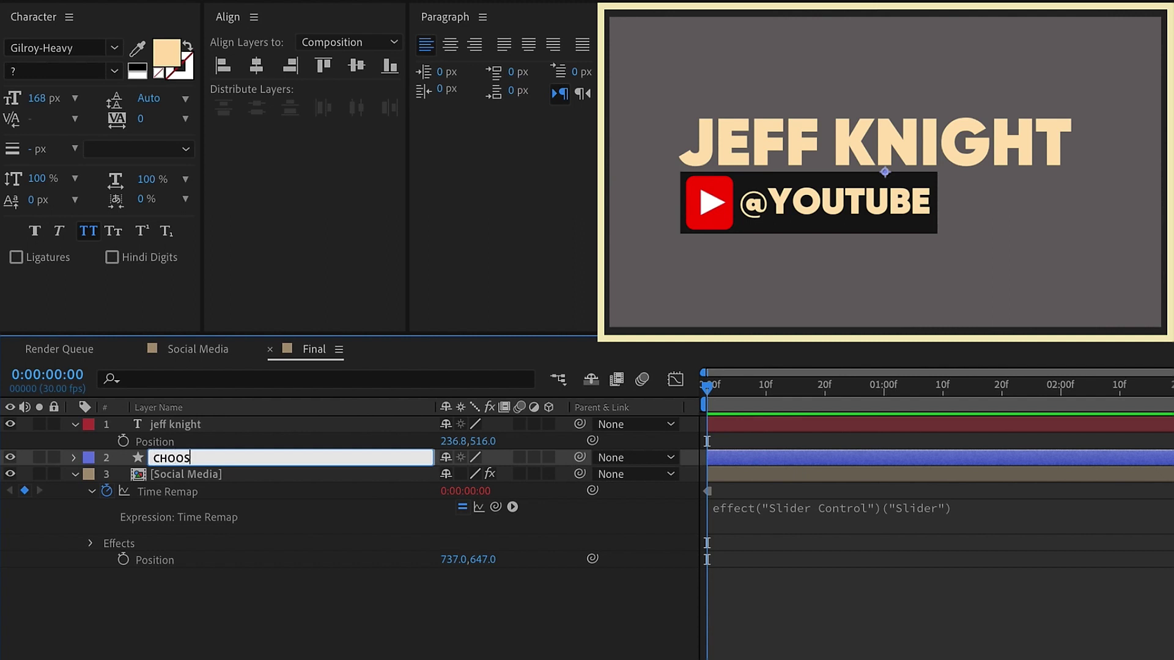
pyautogui.press('Return')
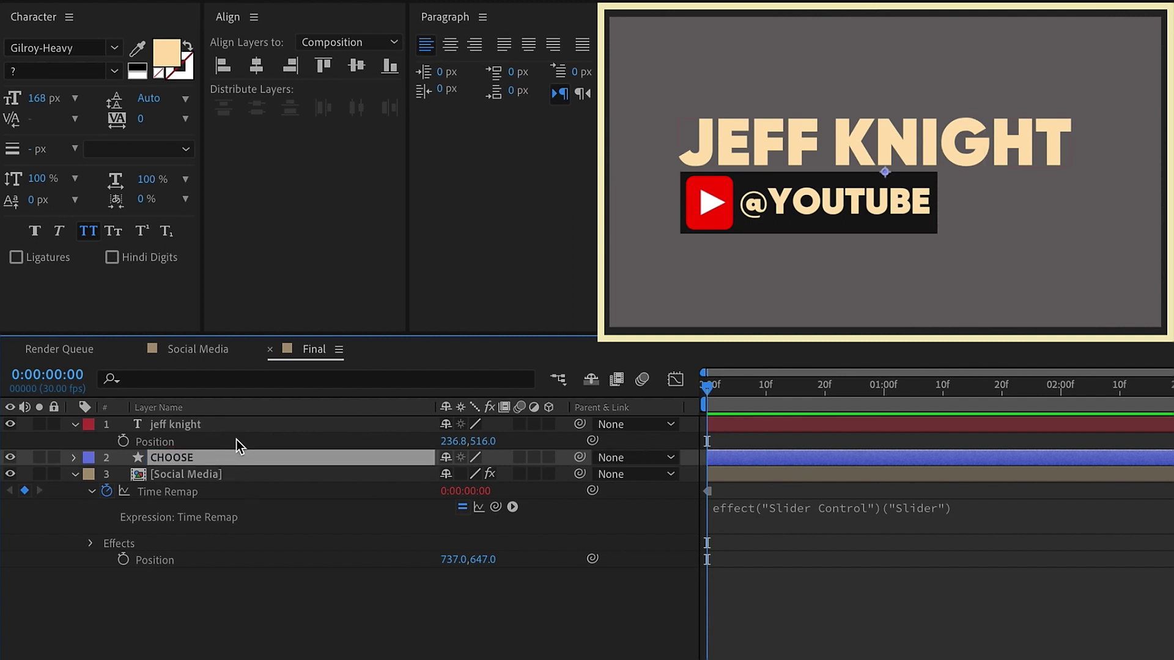
# Step: Pick-whip Social Media's Slider Control value to CHOOSE's Rotation
pyautogui.press('r')
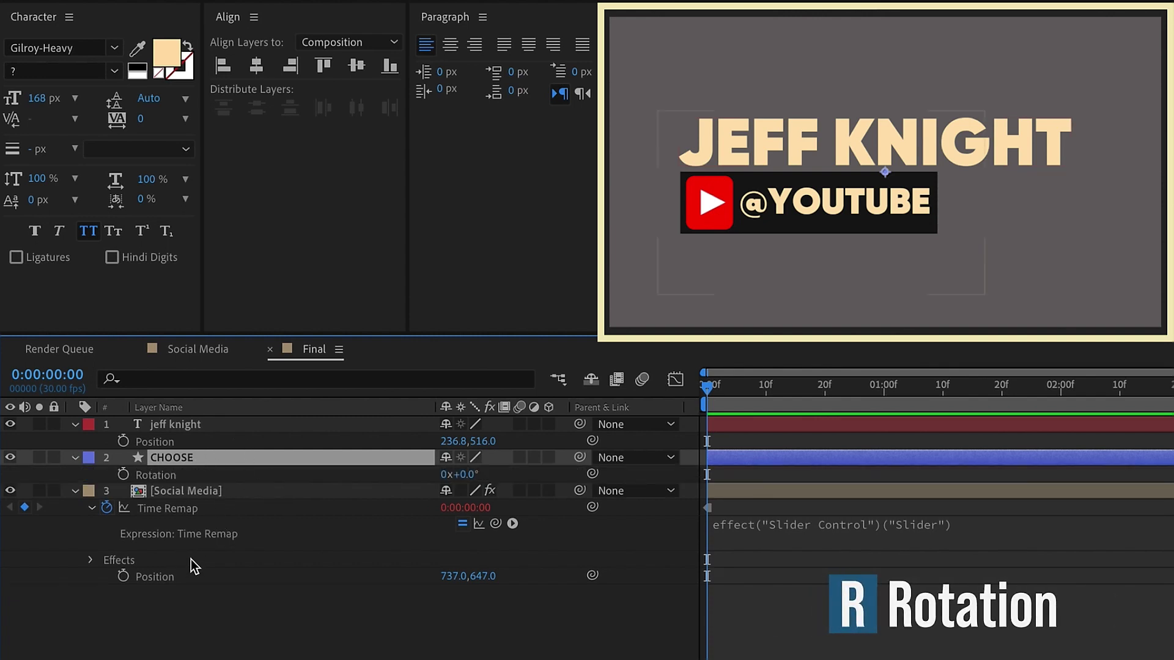
pyautogui.click(91, 560)
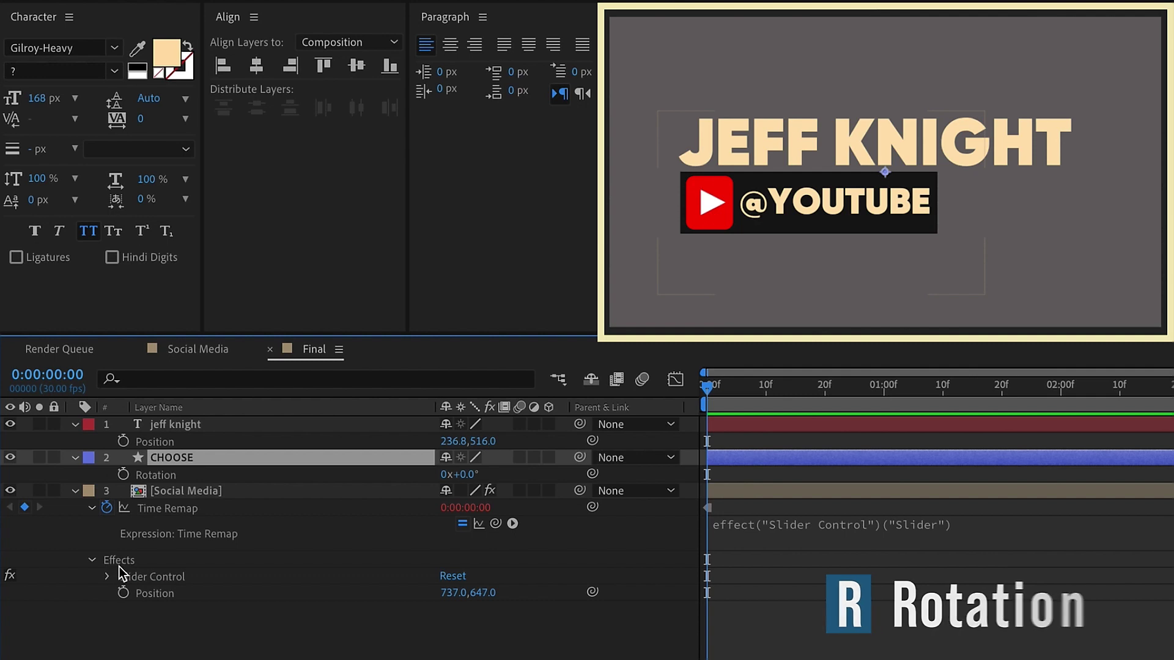
pyautogui.click(107, 576)
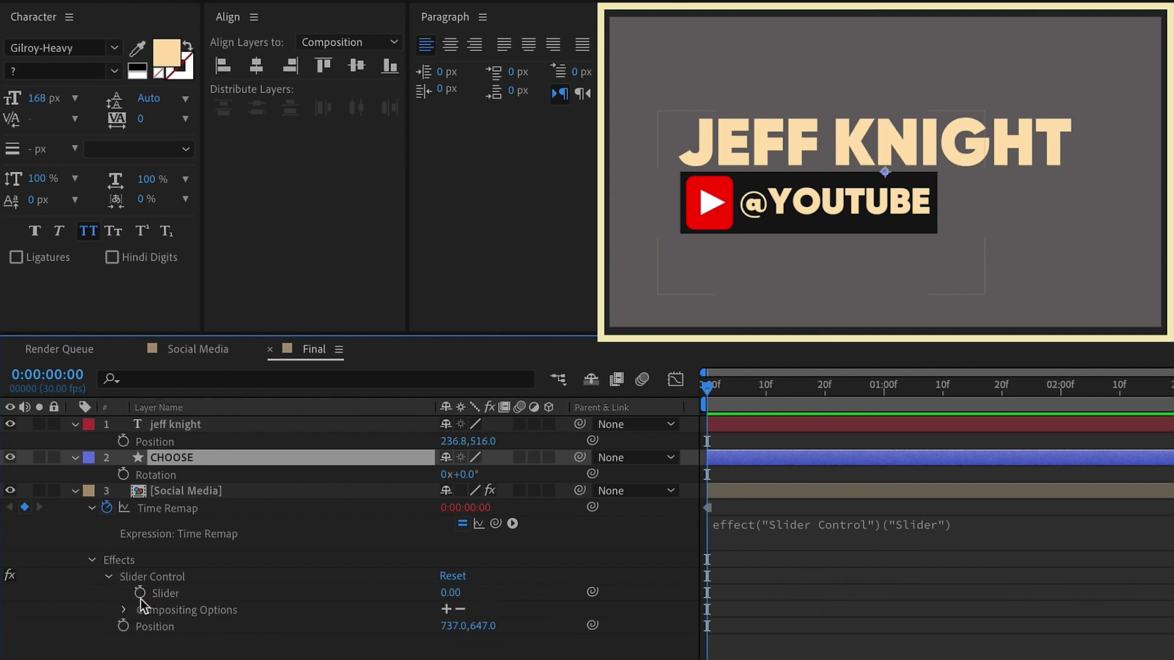
pyautogui.moveTo(592, 592); pyautogui.dragTo(160, 480)
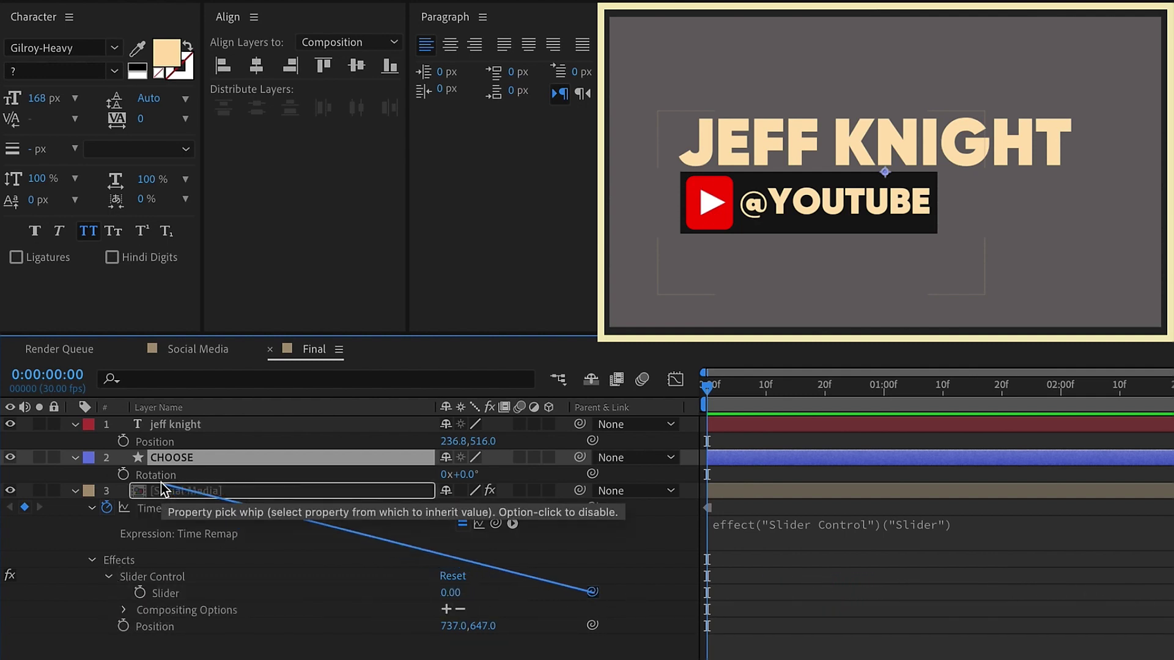
pyautogui.click(179, 463)
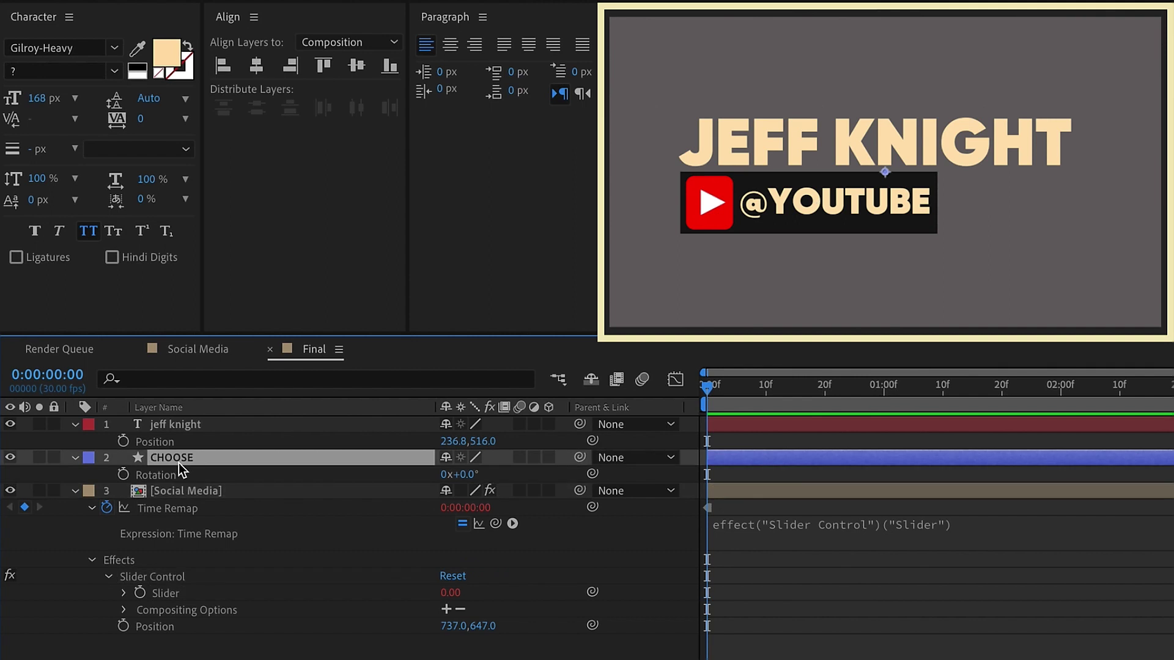
pyautogui.click(182, 426)
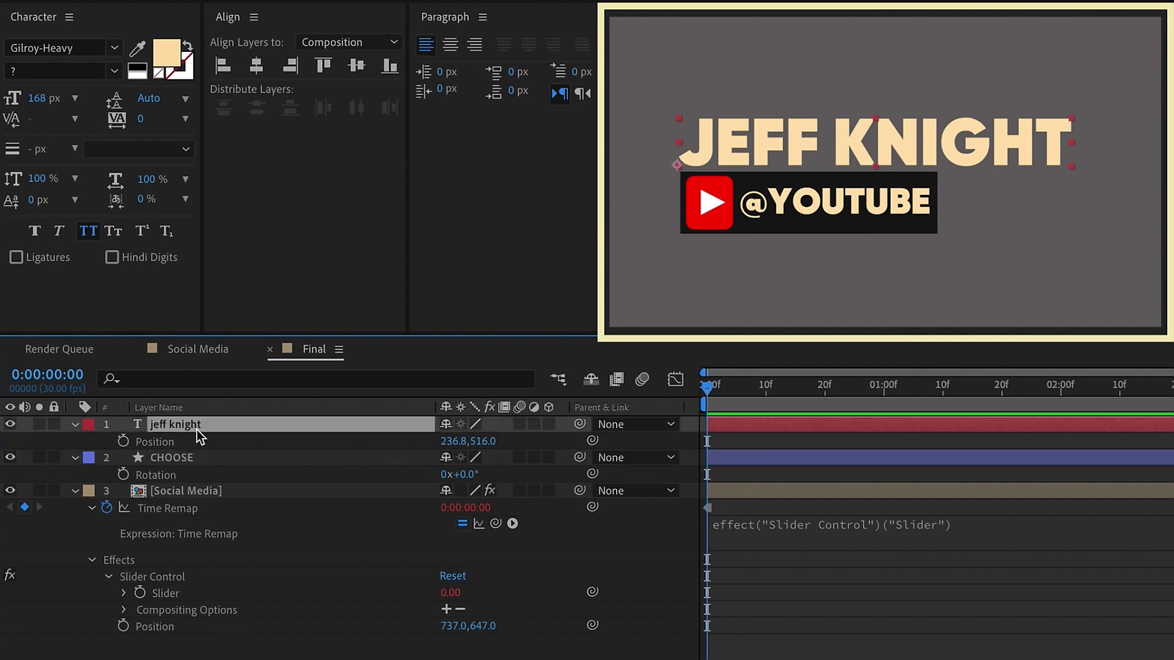
pyautogui.press('KP_Add')
pyautogui.press('KP_Add')
pyautogui.press('KP_Add')
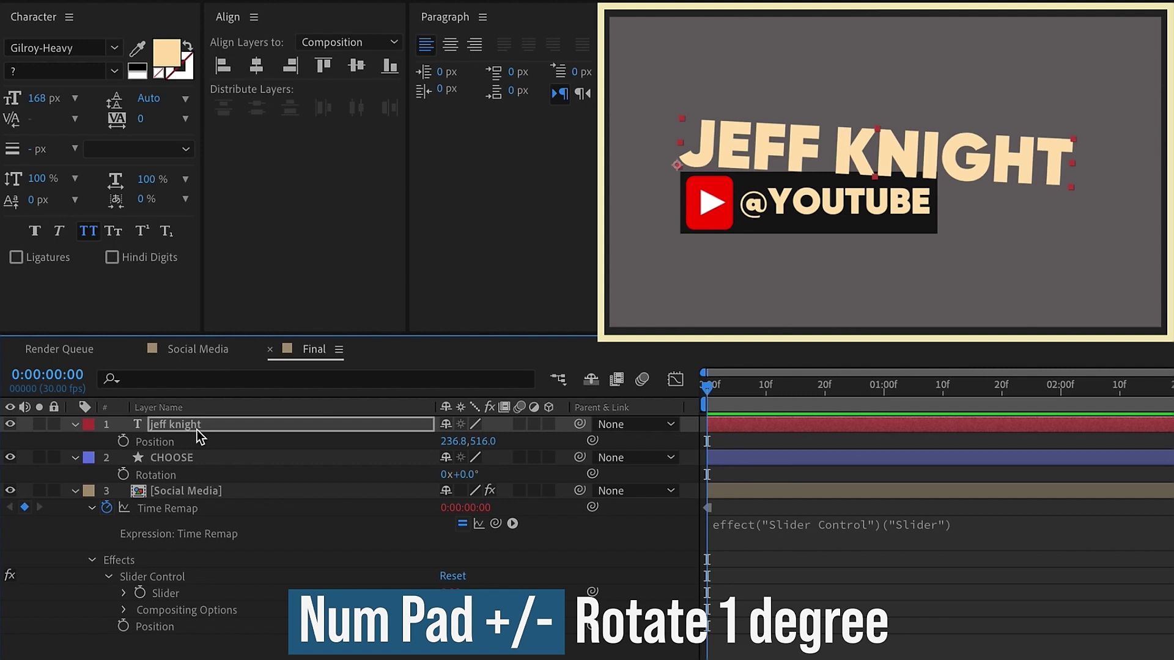
pyautogui.press('KP_Subtract')
pyautogui.press('KP_Subtract')
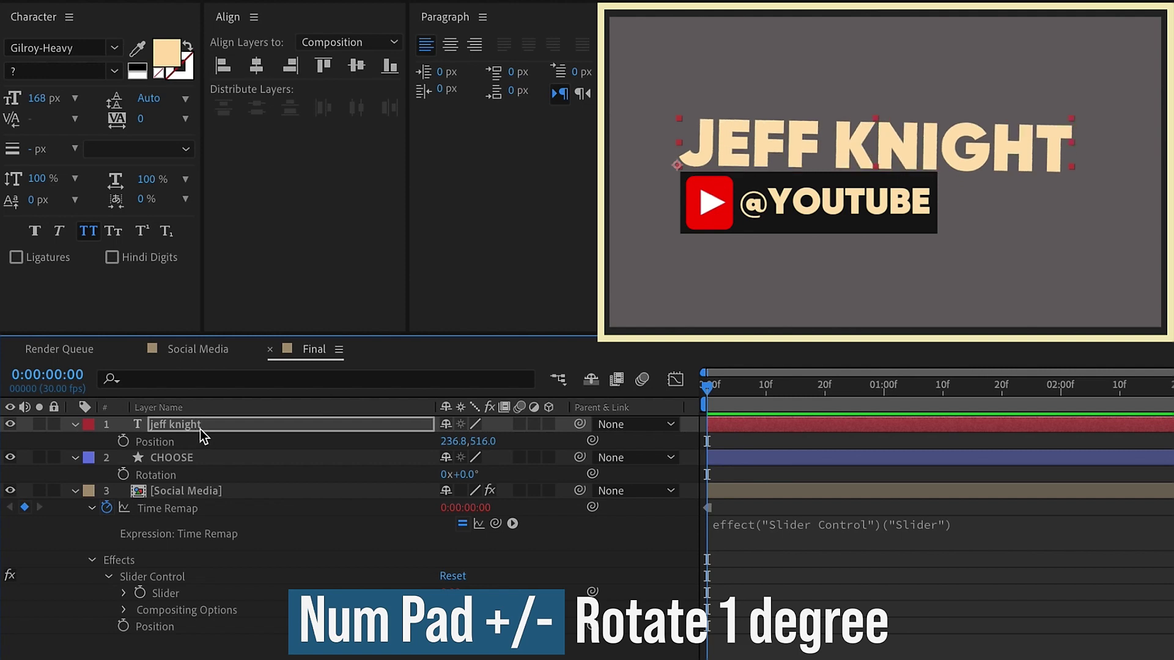
pyautogui.press('KP_Subtract')
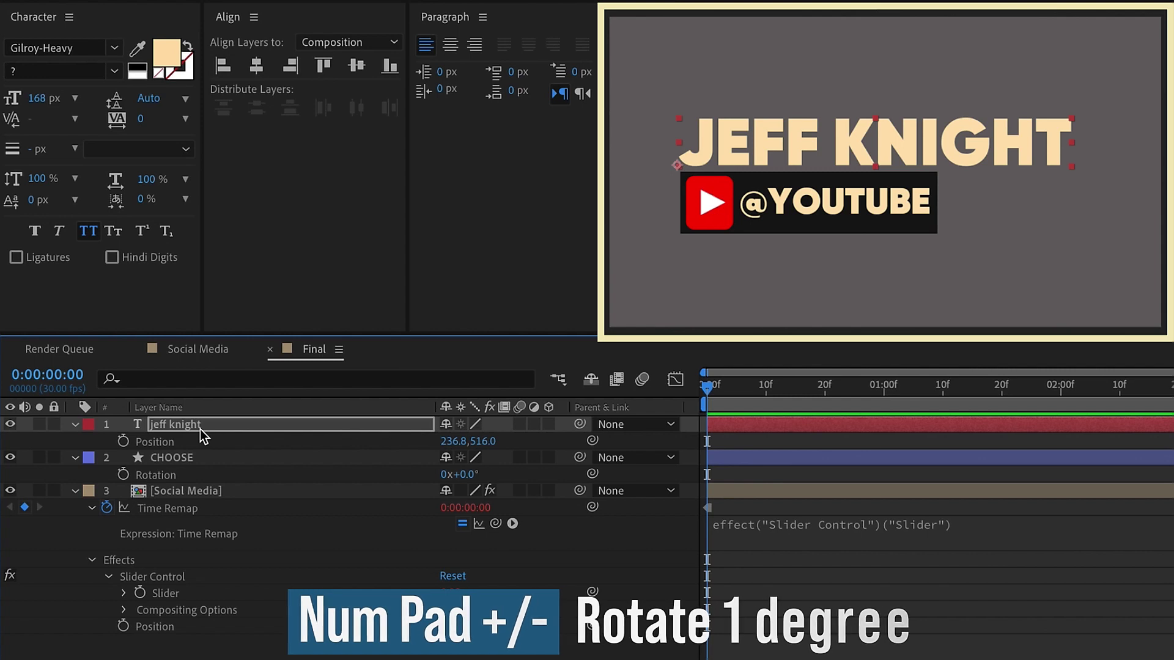
pyautogui.click(205, 475)
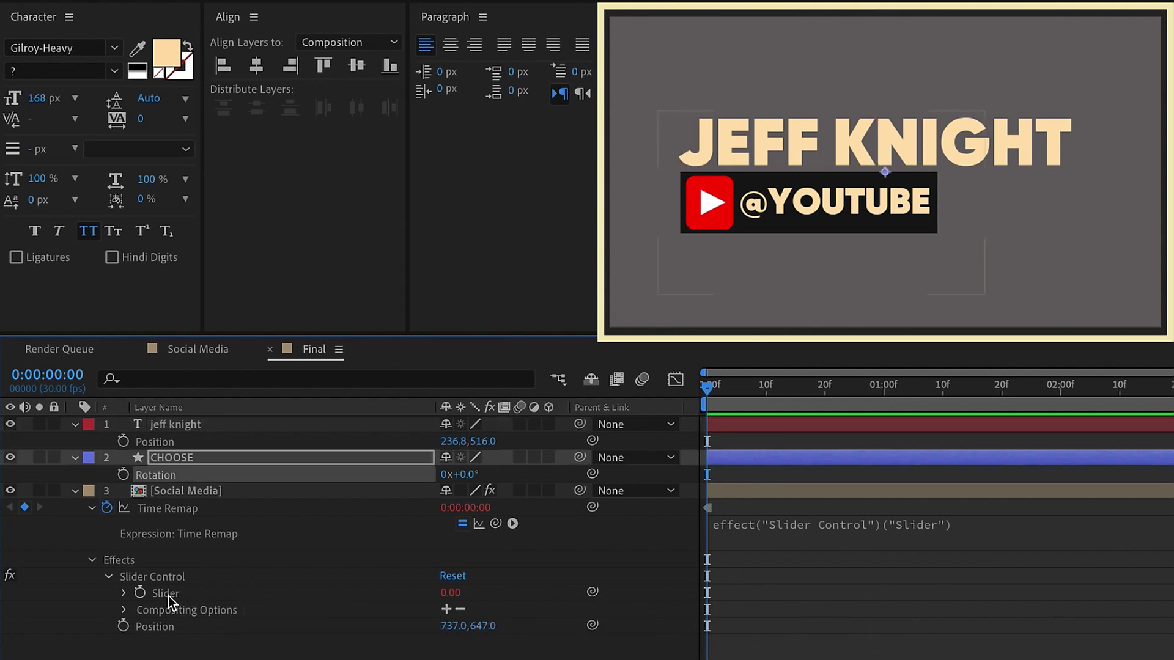
# Step: Append /30 to the Slider expression and verify the comp runs at 30 fps
pyautogui.click(174, 459)
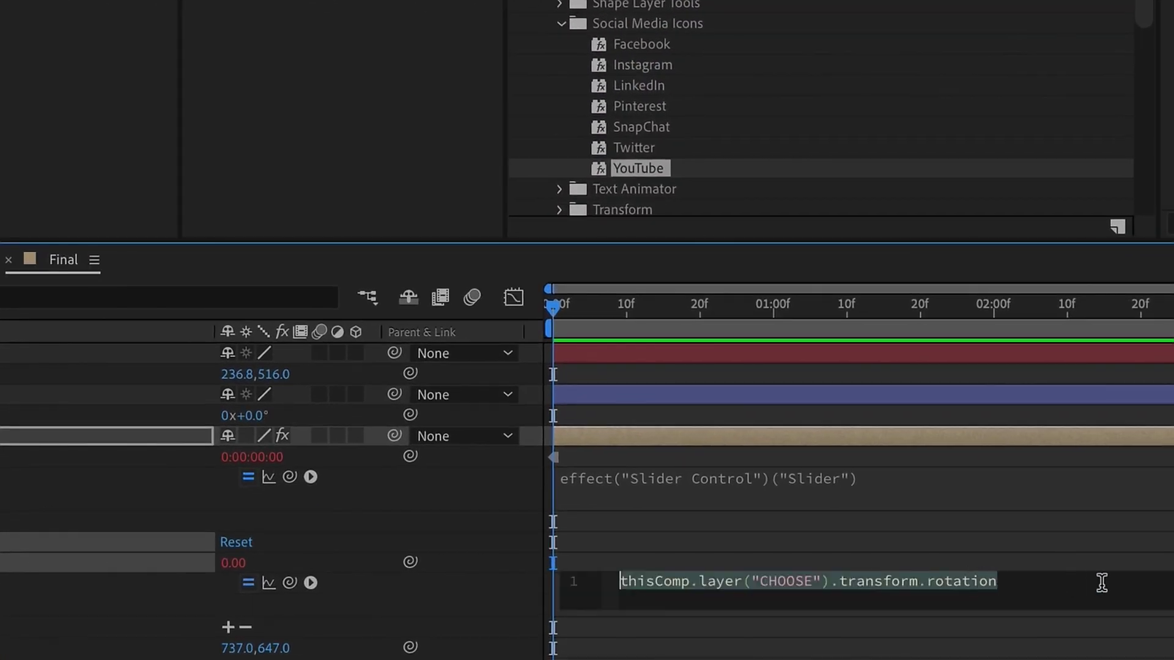
pyautogui.click(1080, 584)
pyautogui.write('/30')
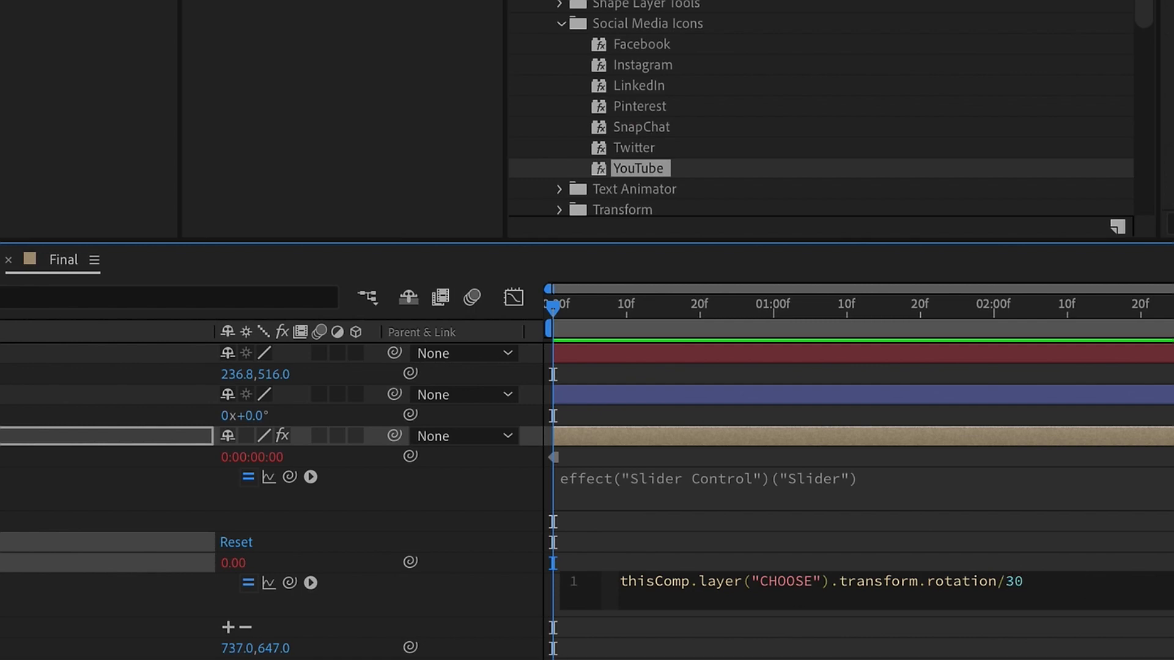
pyautogui.click(1069, 630)
pyautogui.hotkey('ctrl', 'k')
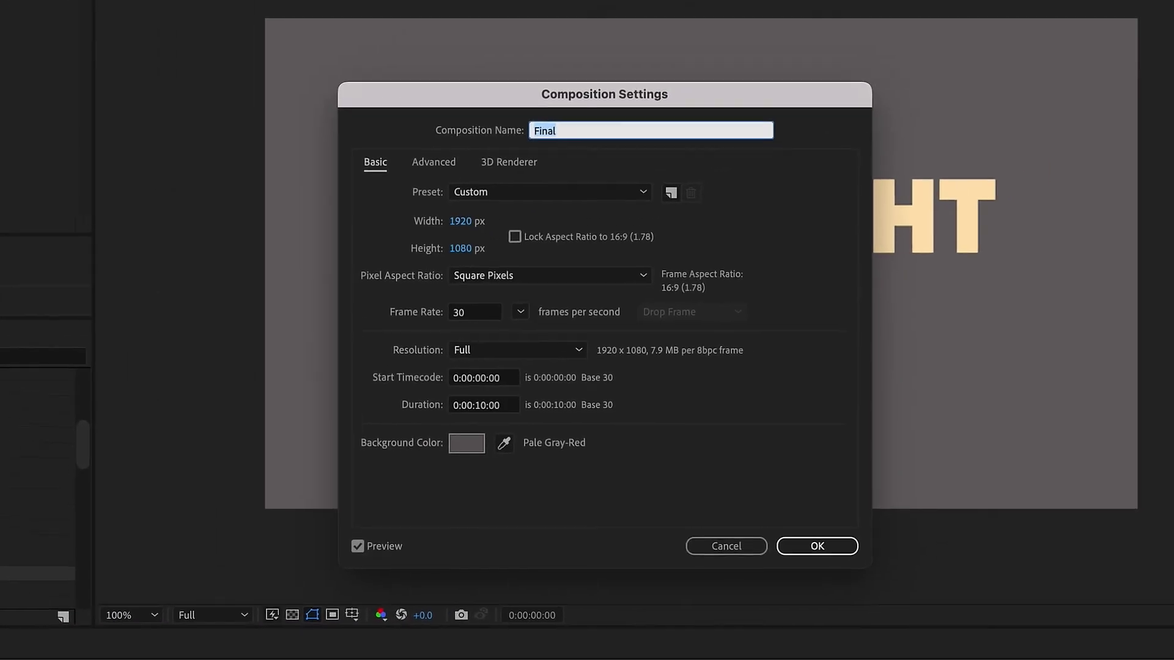
pyautogui.click(780, 547)
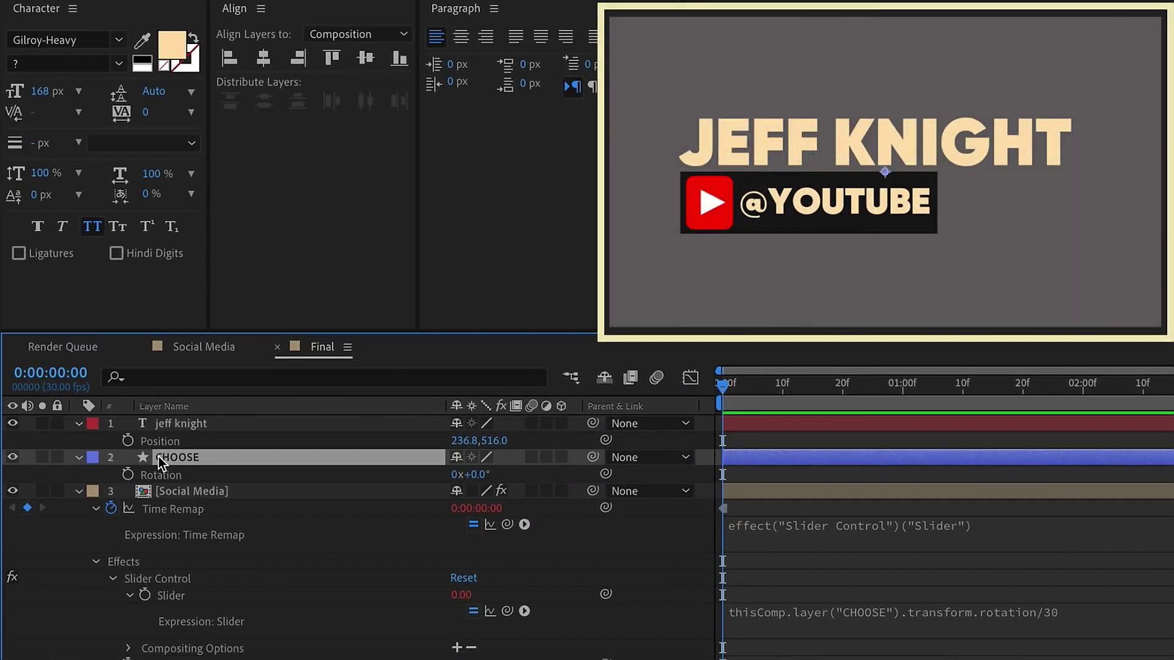
pyautogui.press('KP_Add')
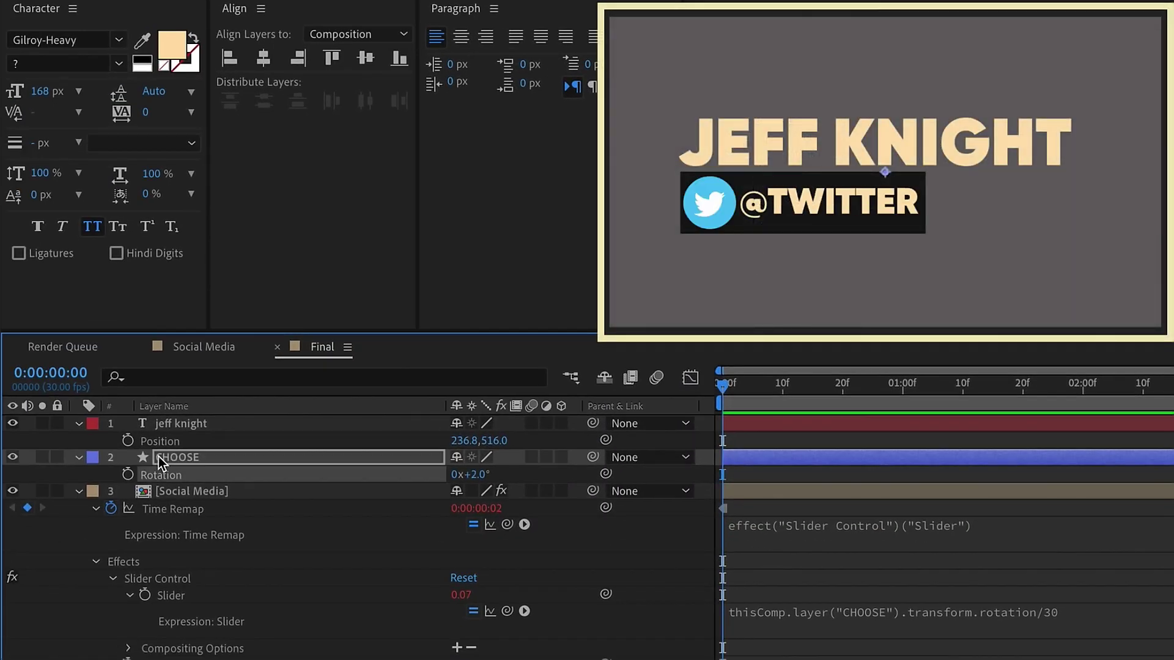
pyautogui.press('KP_Add')
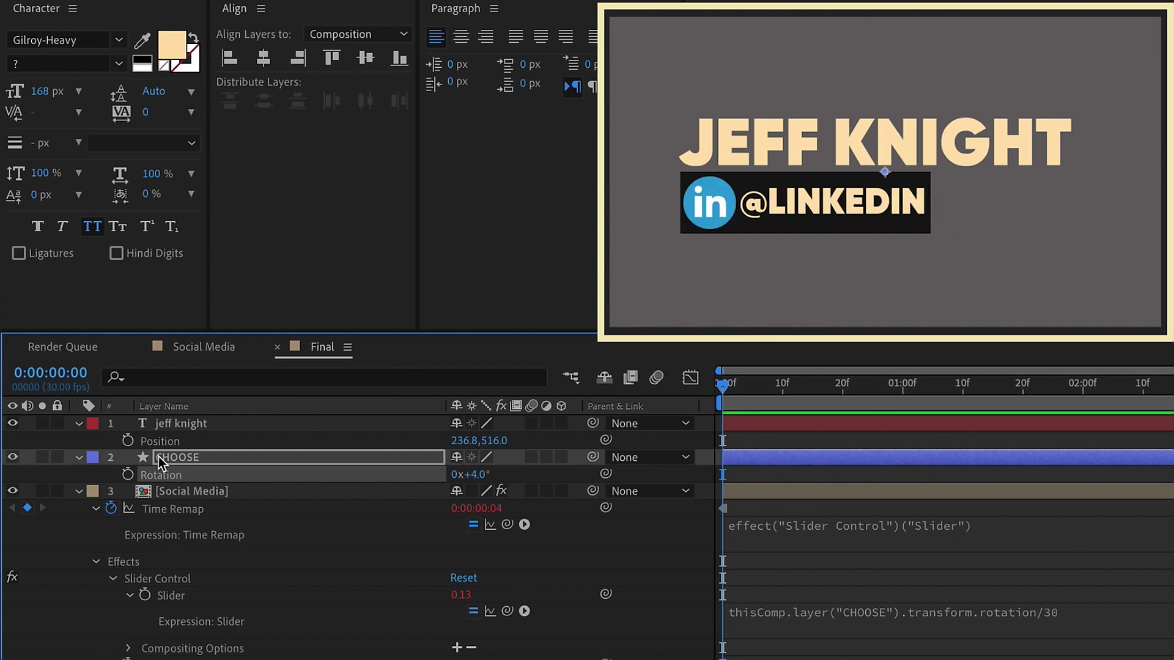
pyautogui.press('KP_Subtract')
pyautogui.press('KP_Subtract')
pyautogui.press('KP_Subtract')
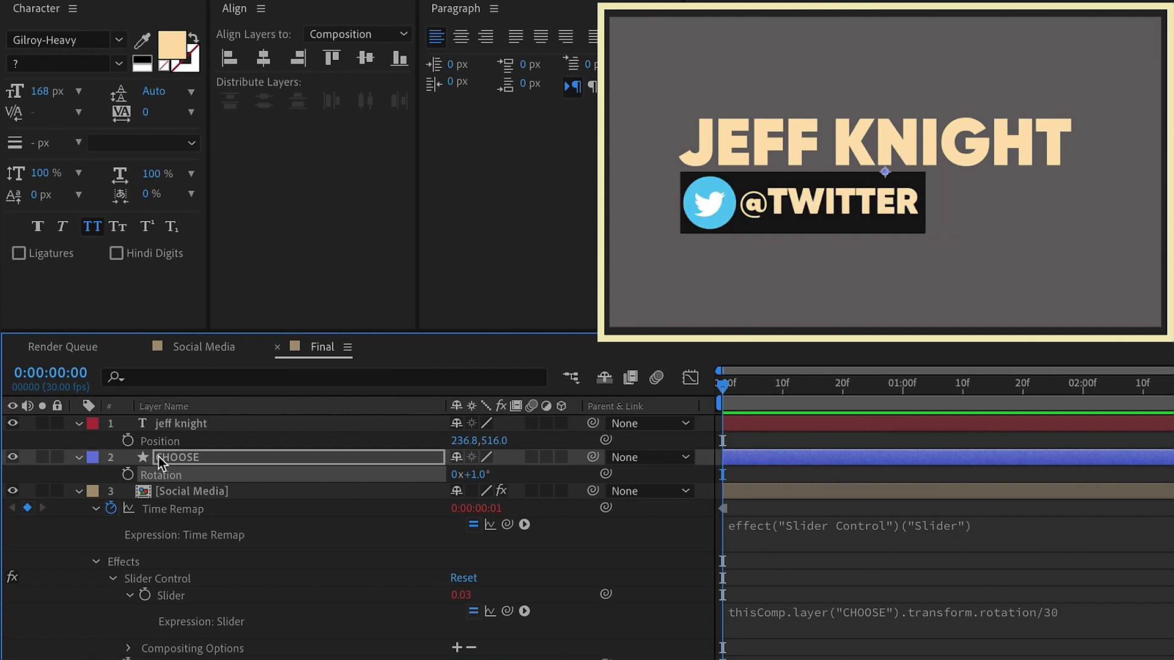
pyautogui.press('KP_Subtract')
pyautogui.press('KP_Subtract')
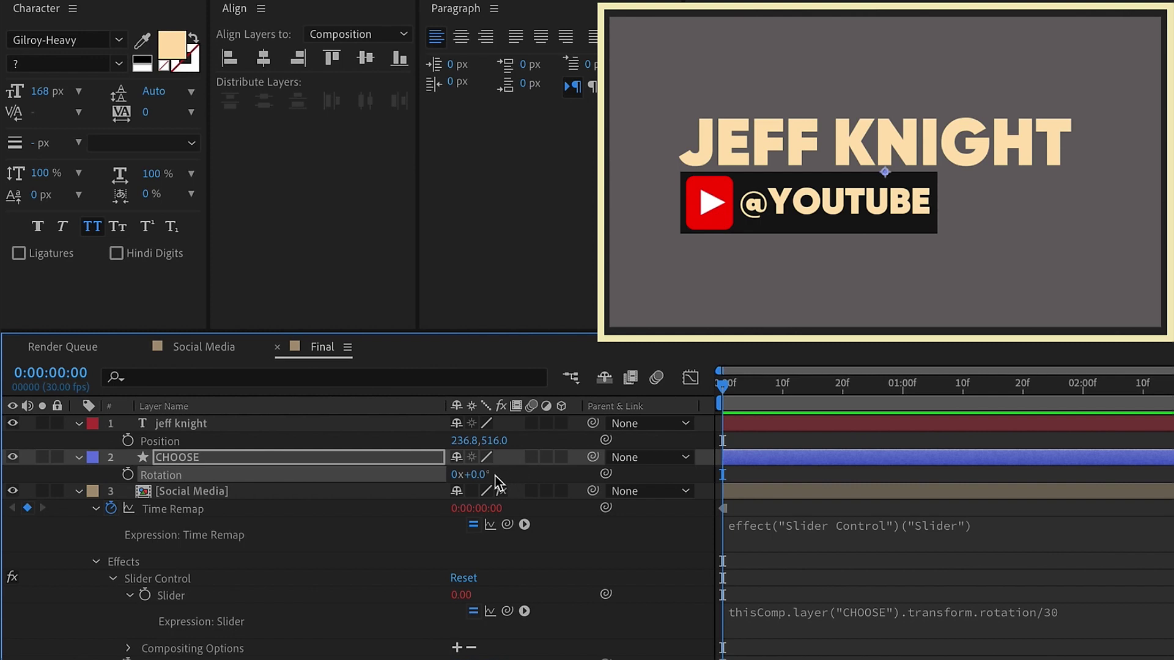
pyautogui.press('KP_Subtract')
pyautogui.press('KP_Add')
pyautogui.press('KP_Add')
pyautogui.press('KP_Add')
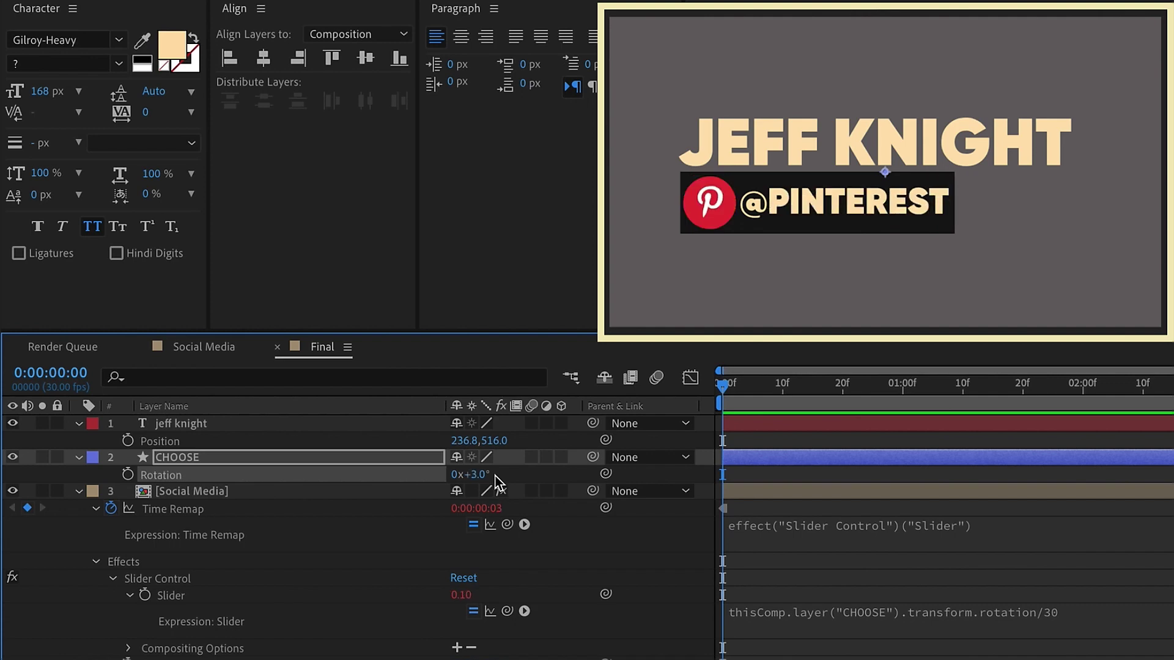
pyautogui.press('KP_Add')
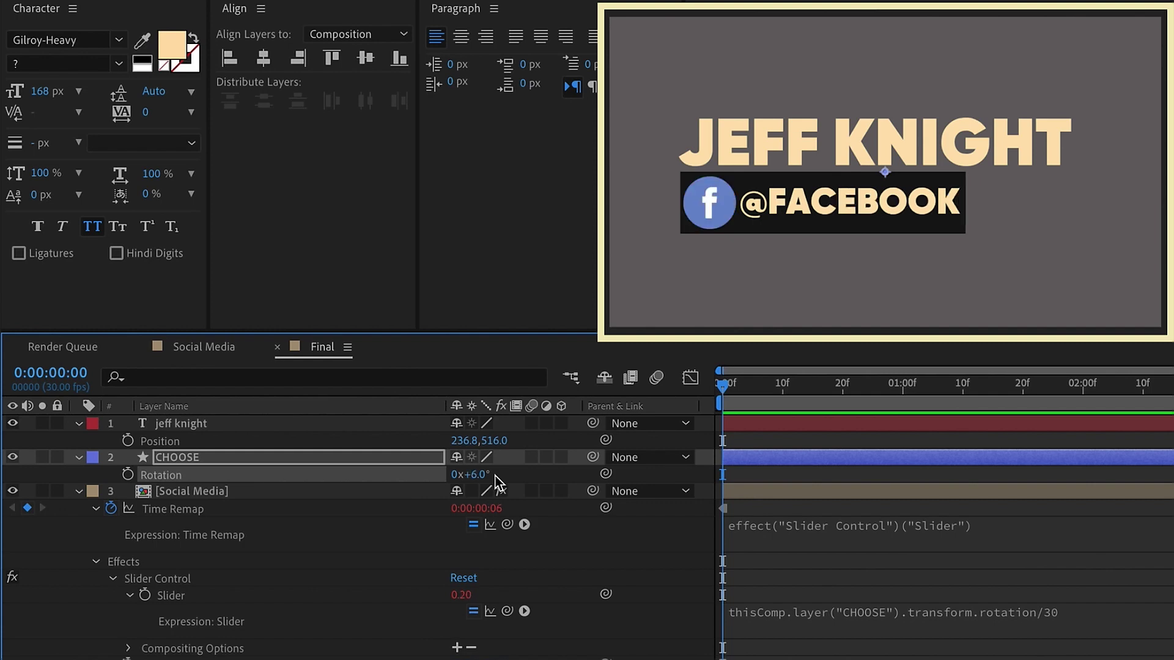
pyautogui.press('KP_Add')
pyautogui.press('KP_Subtract')
pyautogui.press('KP_Subtract')
pyautogui.press('KP_Subtract')
pyautogui.press('KP_Subtract')
pyautogui.click(734, 469)
pyautogui.click(764, 424)
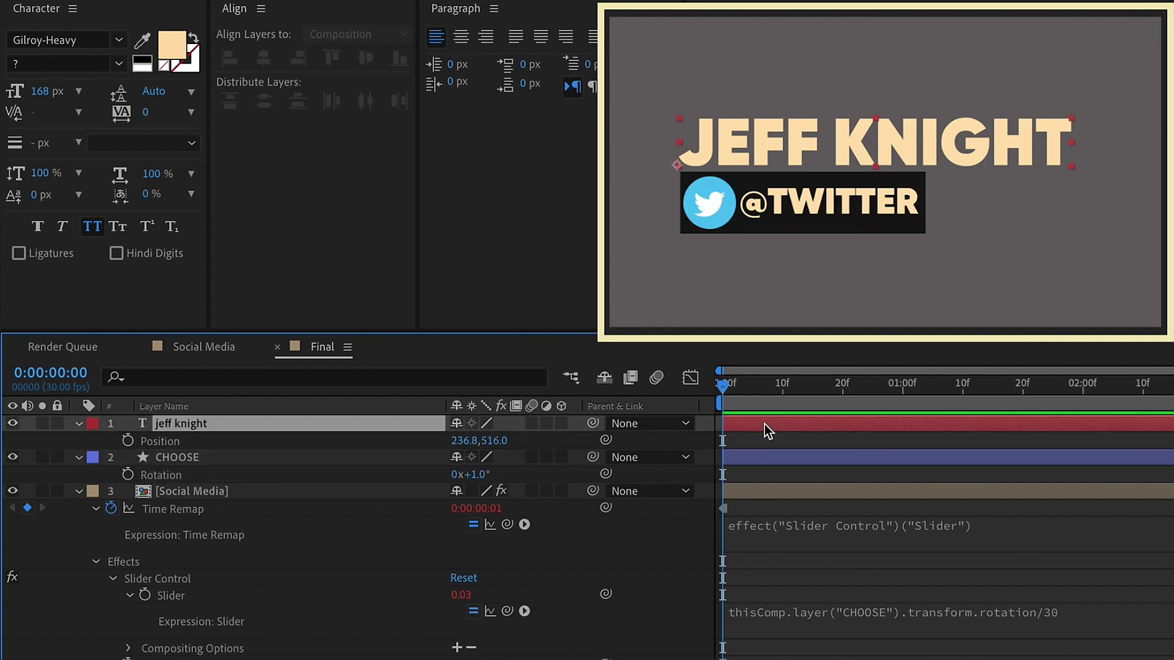
pyautogui.click(82, 424)
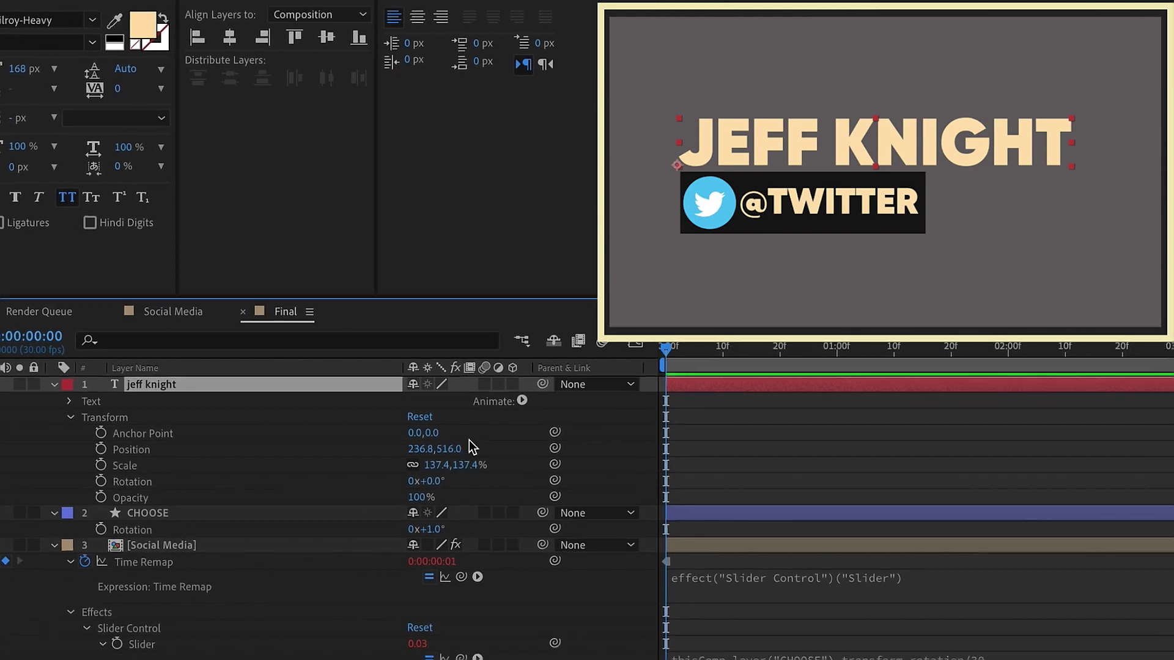
pyautogui.click(467, 354)
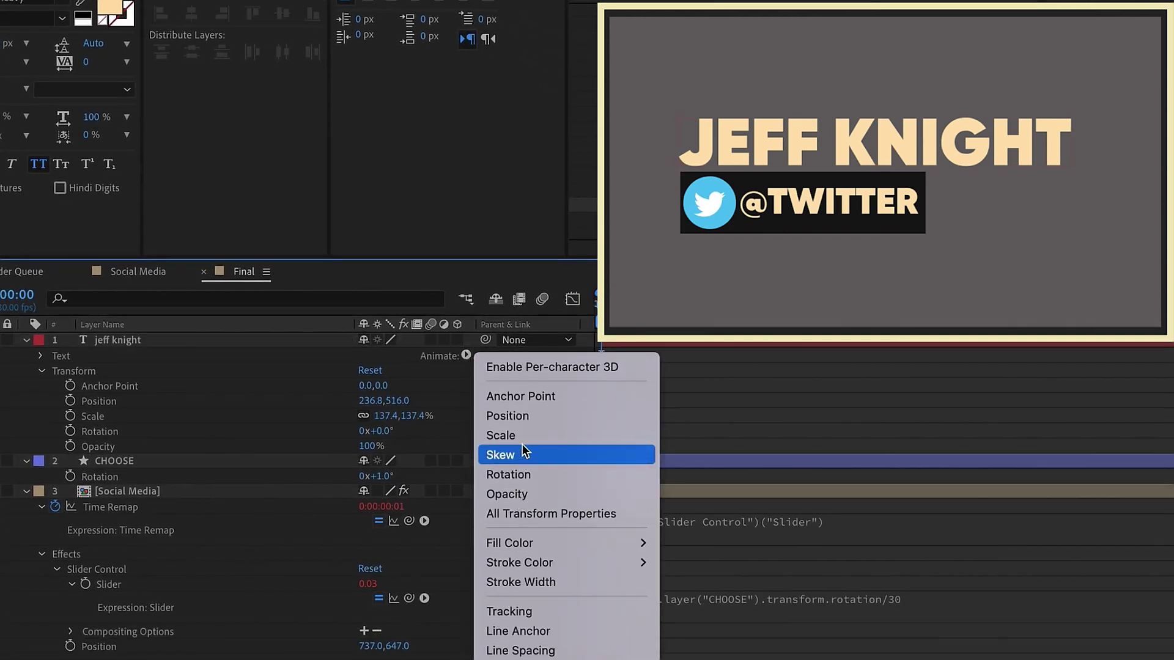
pyautogui.click(523, 413)
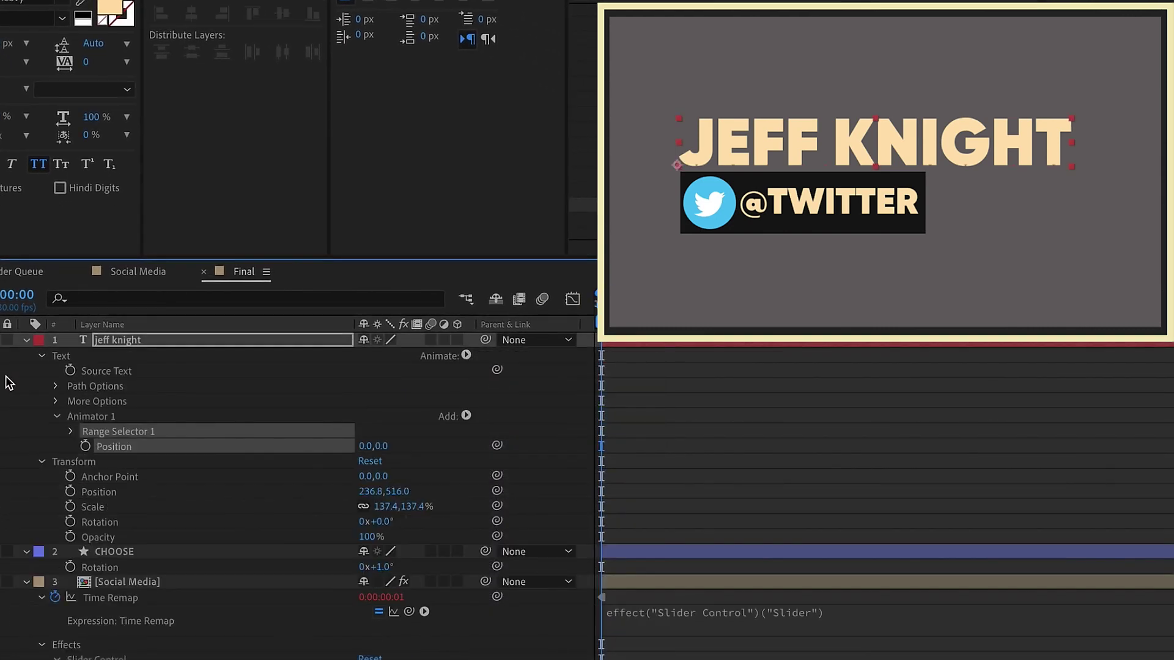
pyautogui.click(71, 432)
pyautogui.click(86, 493)
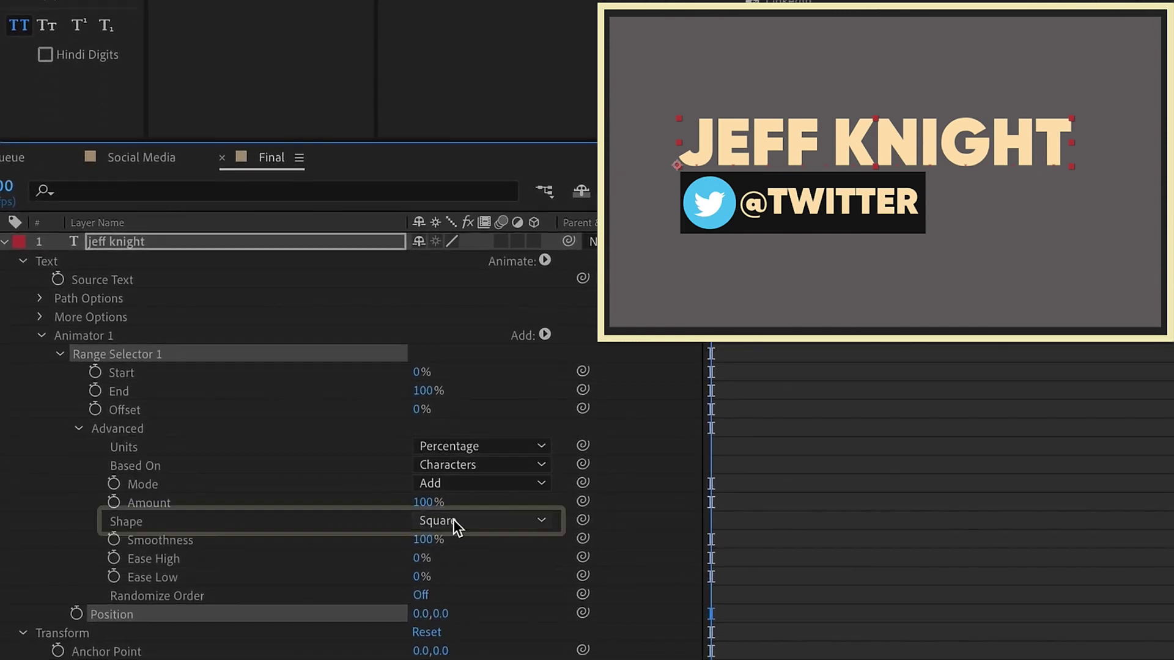
pyautogui.click(454, 519)
pyautogui.click(505, 570)
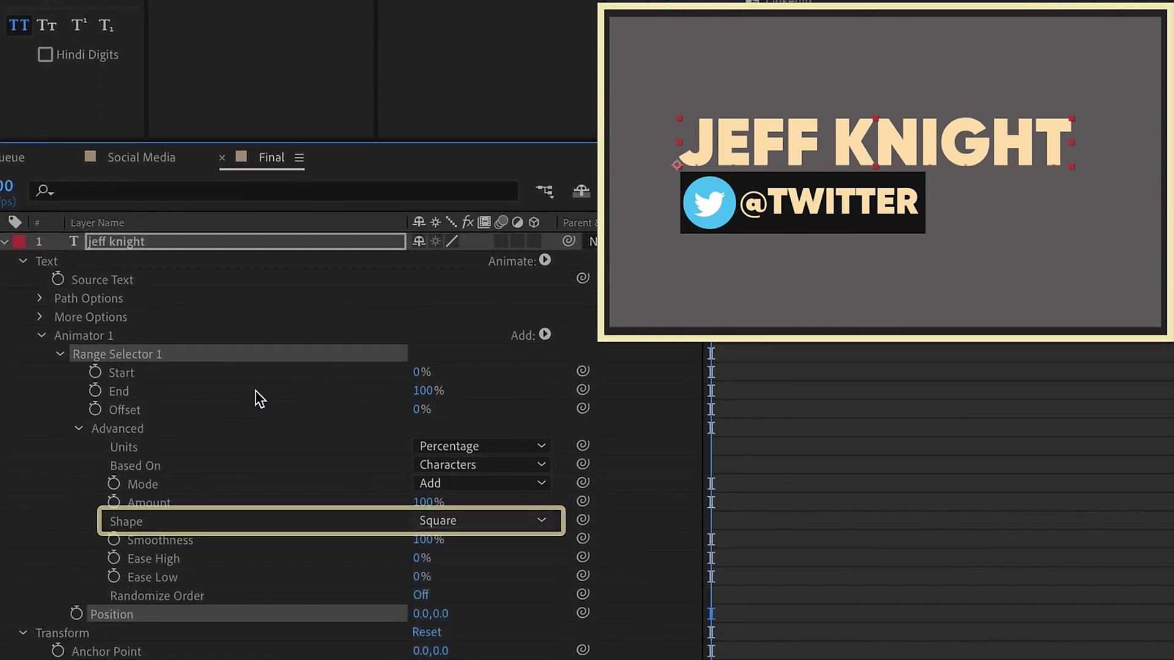
pyautogui.click(232, 565)
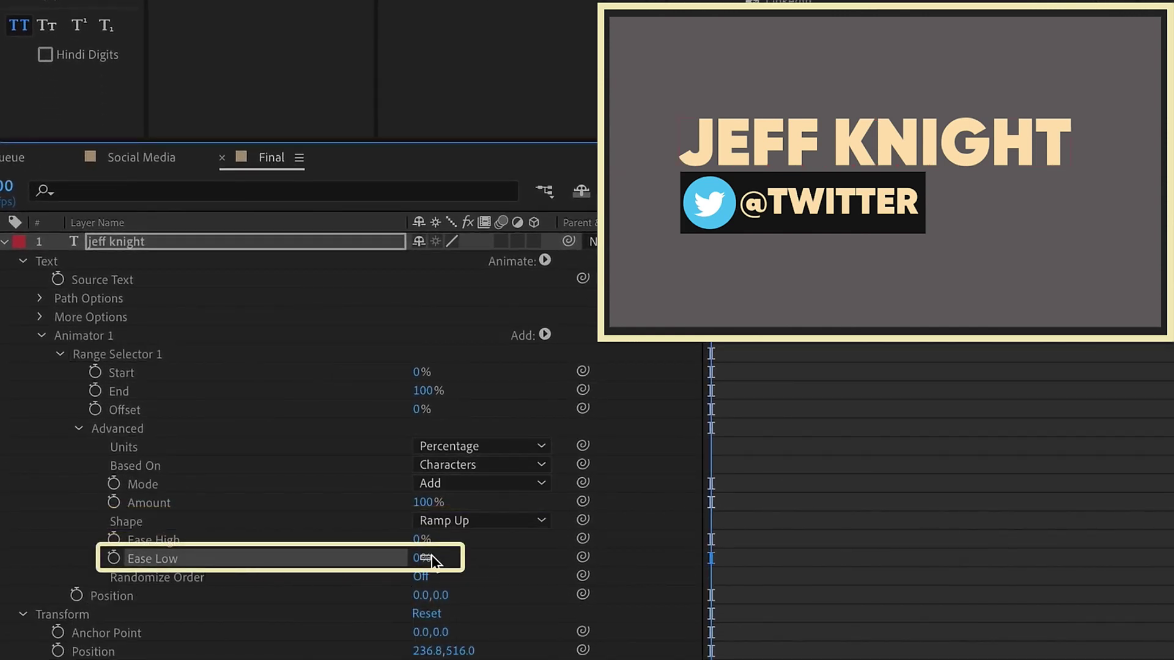
pyautogui.moveTo(425, 558); pyautogui.dragTo(961, 547)
# Step: Keyframe the range selector Offset from -100% at frame 0 to 100% at about 22 frames
pyautogui.click(95, 409)
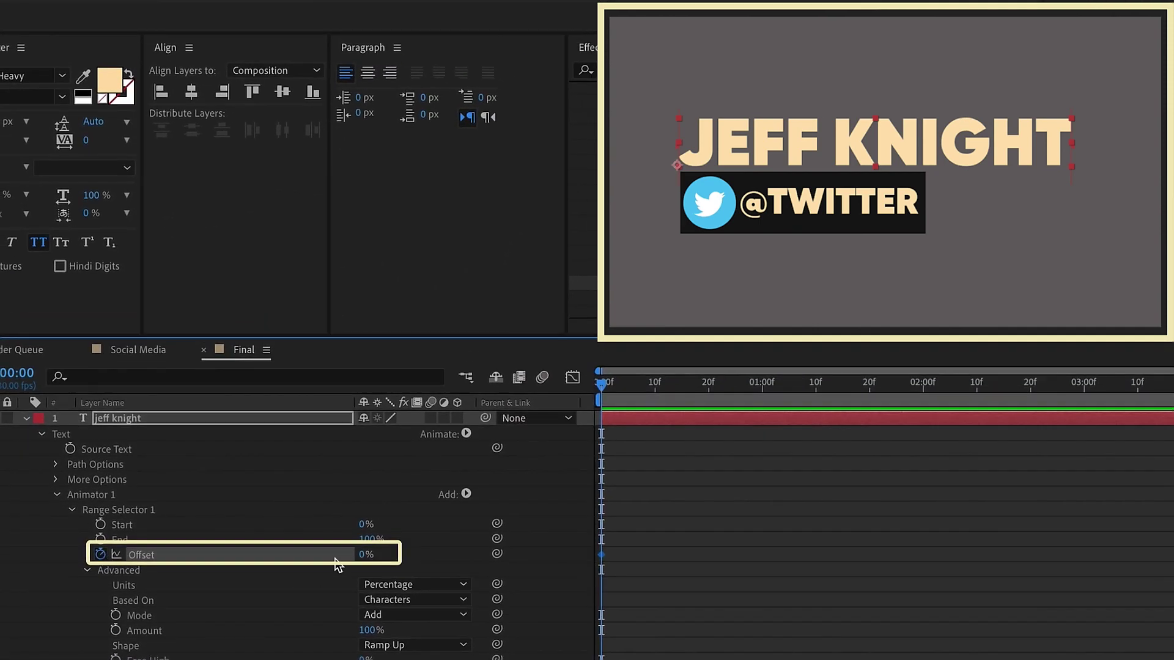
pyautogui.click(365, 555)
pyautogui.write('-100')
pyautogui.press('Return')
pyautogui.moveTo(672, 383); pyautogui.dragTo(721, 384)
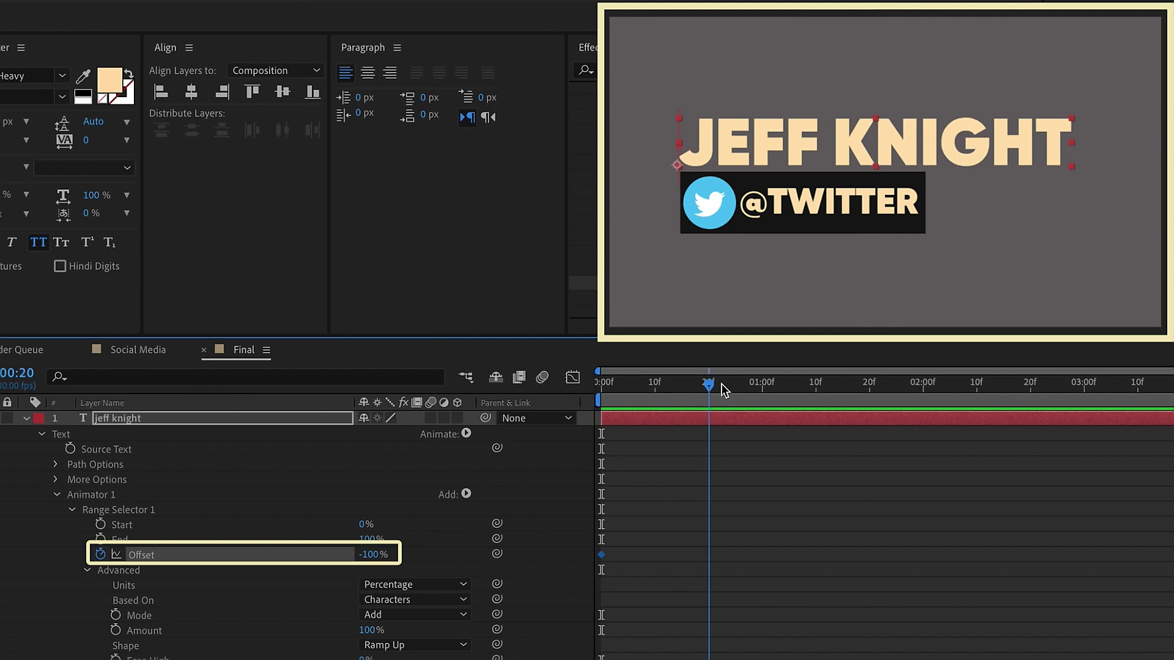
pyautogui.moveTo(371, 554); pyautogui.dragTo(708, 513)
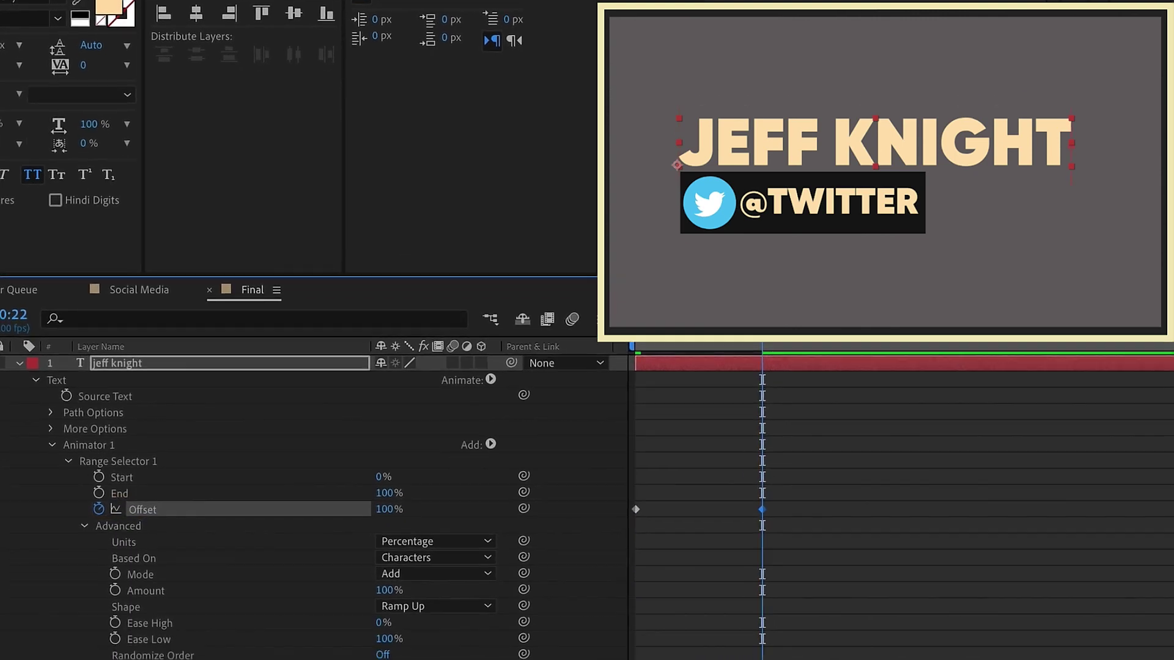
# Step: Set the animator's vertical position offset to 150 and scrub back to check the rise
pyautogui.click(442, 594)
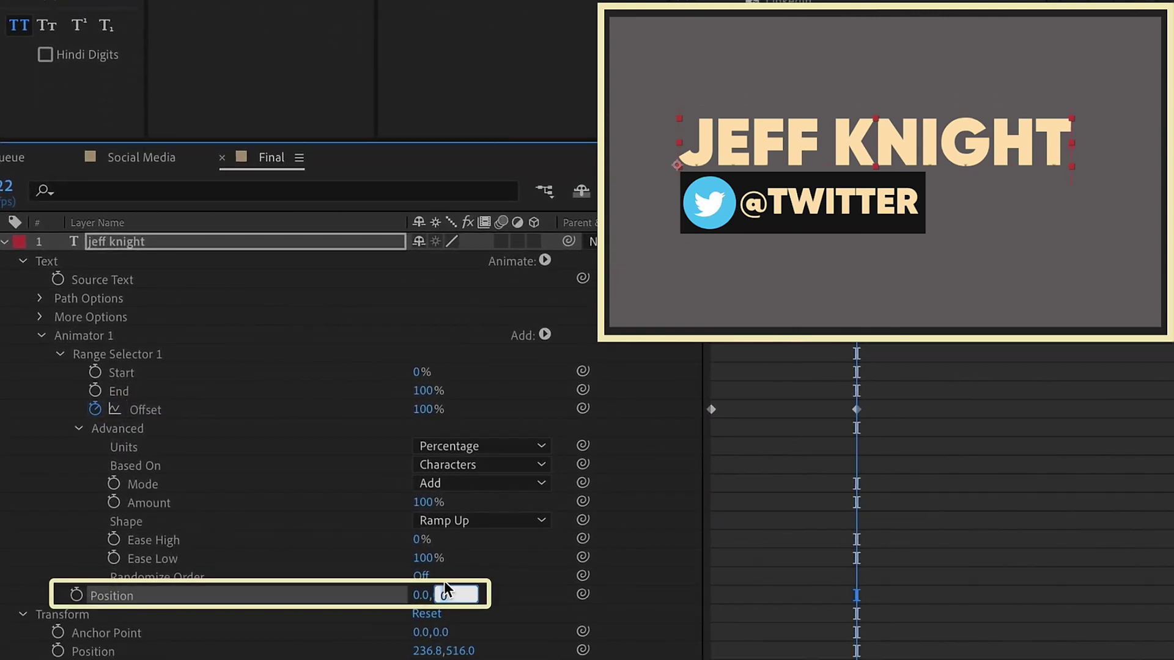
pyautogui.write('150')
pyautogui.press('Return')
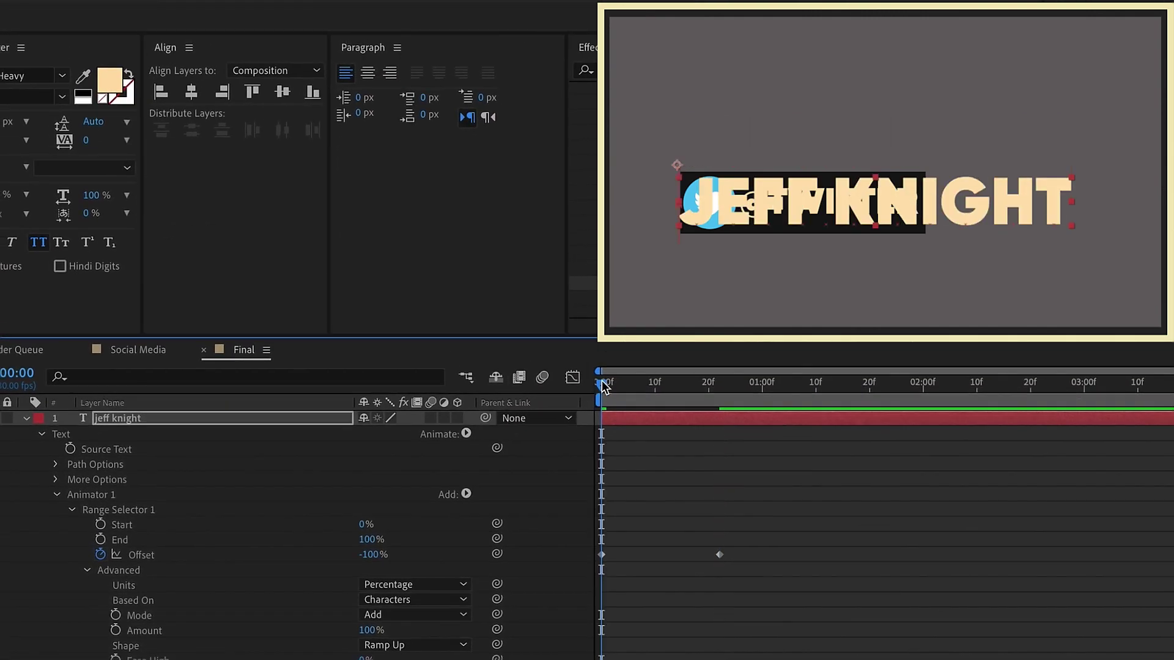
pyautogui.moveTo(602, 382); pyautogui.dragTo(700, 384)
# Step: Set the range selector's Based On option to Words
pyautogui.click(411, 590)
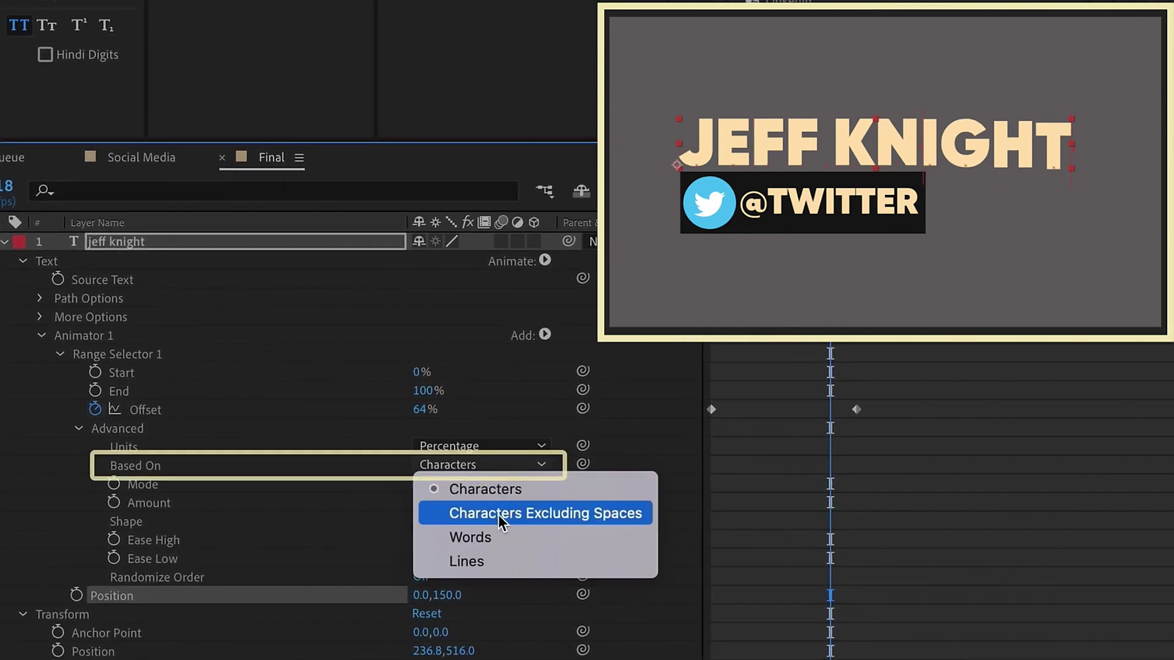
pyautogui.click(486, 539)
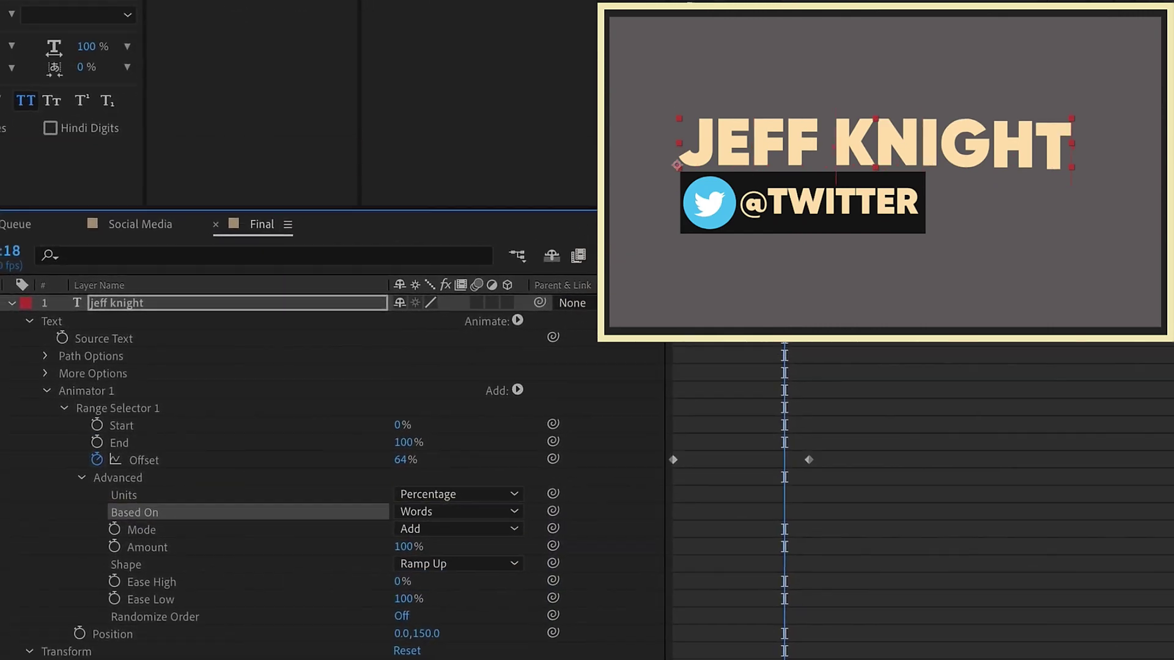
pyautogui.moveTo(699, 384); pyautogui.dragTo(768, 384)
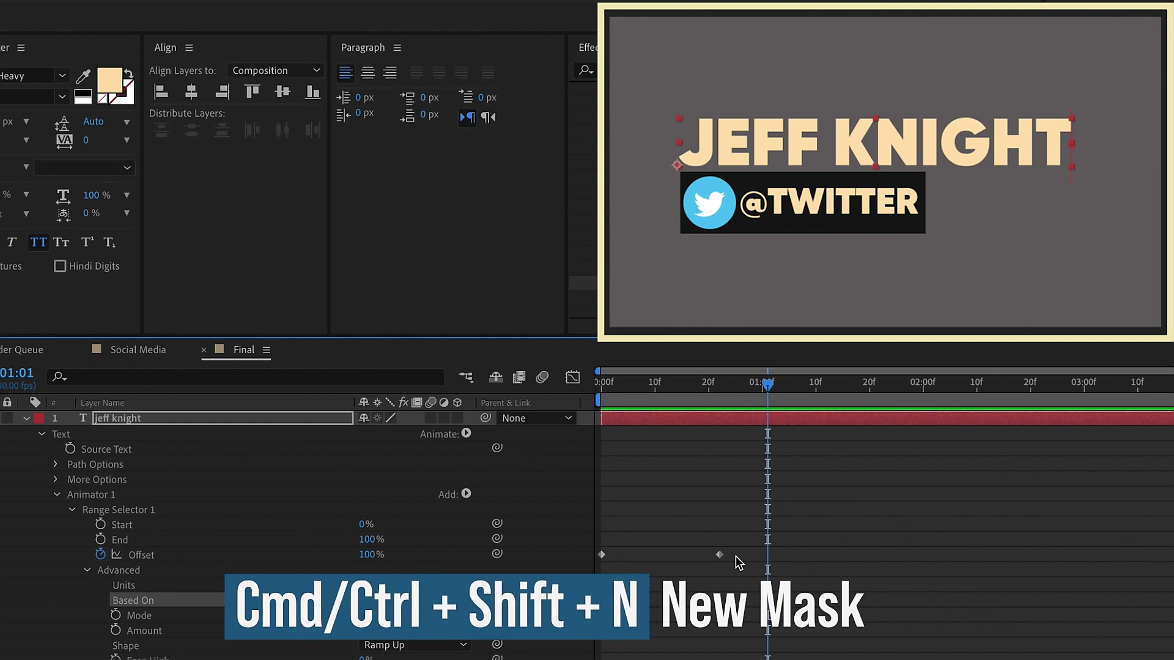
pyautogui.hotkey('ctrl', 'shift', 'n')
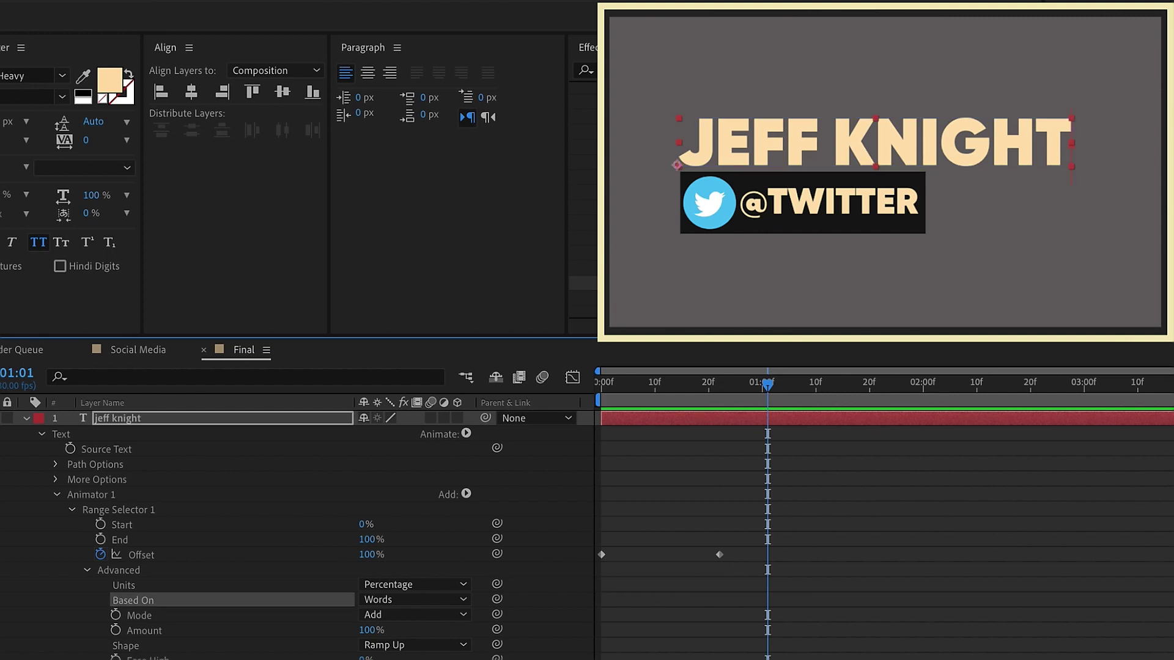
pyautogui.rightClick(744, 149)
pyautogui.moveTo(761, 157)
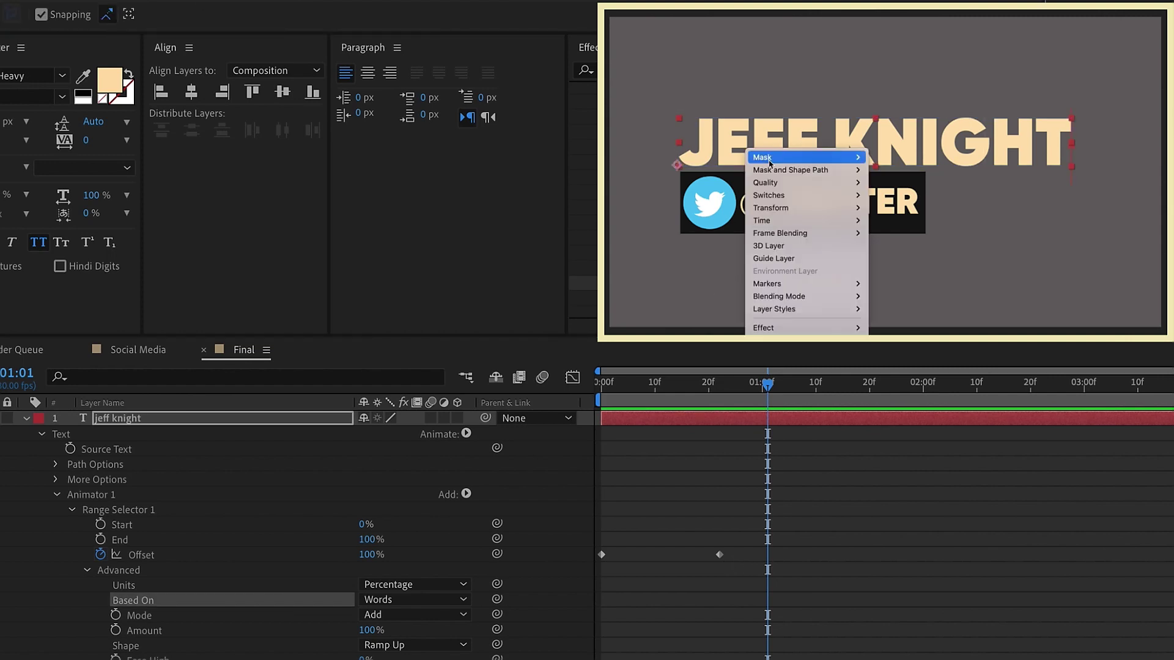
pyautogui.click(953, 157)
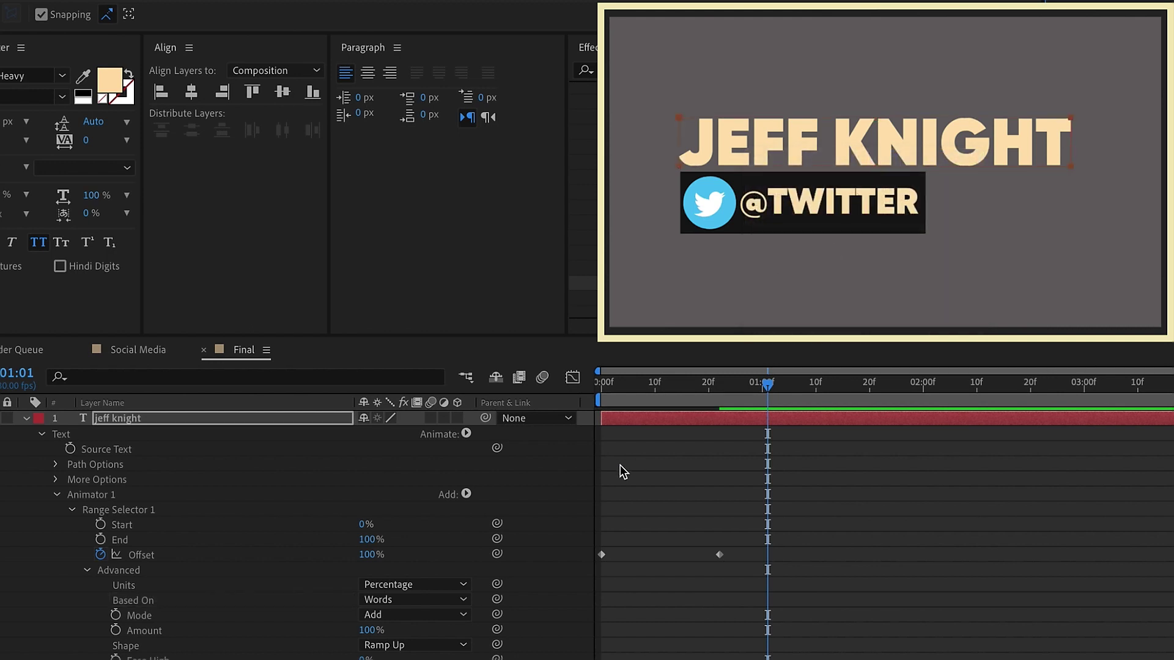
pyautogui.press('Home')
pyautogui.press('space')
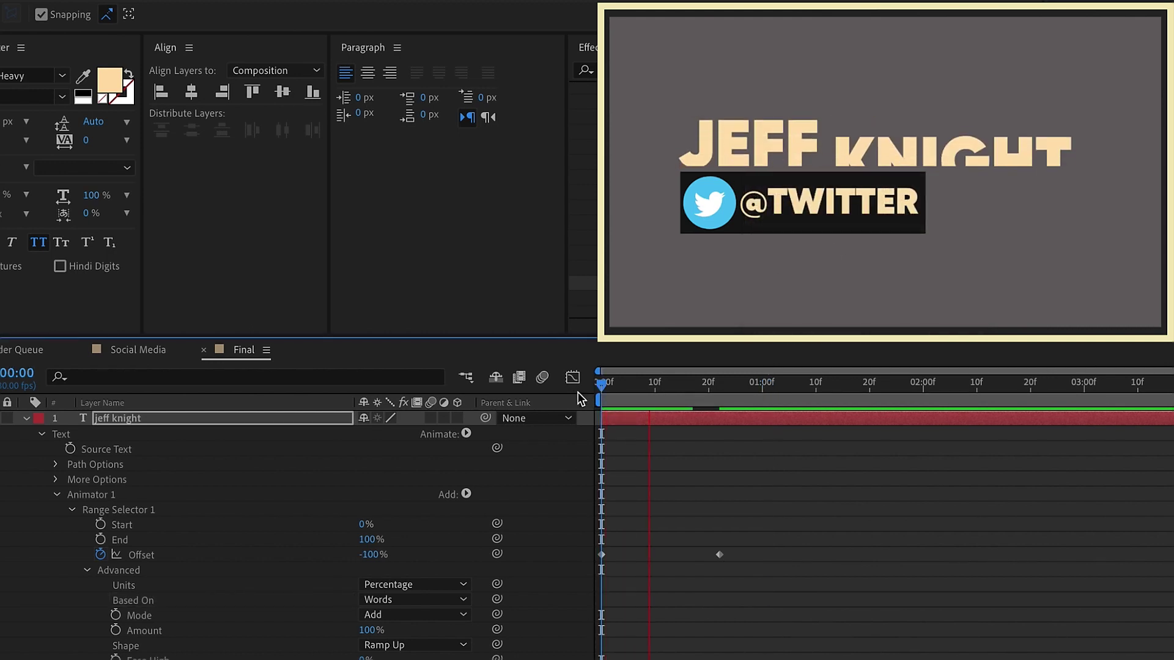
pyautogui.click(26, 419)
# Step: Apply a Linear Wipe to the Social Media layer with a -90° wipe angle
pyautogui.click(119, 465)
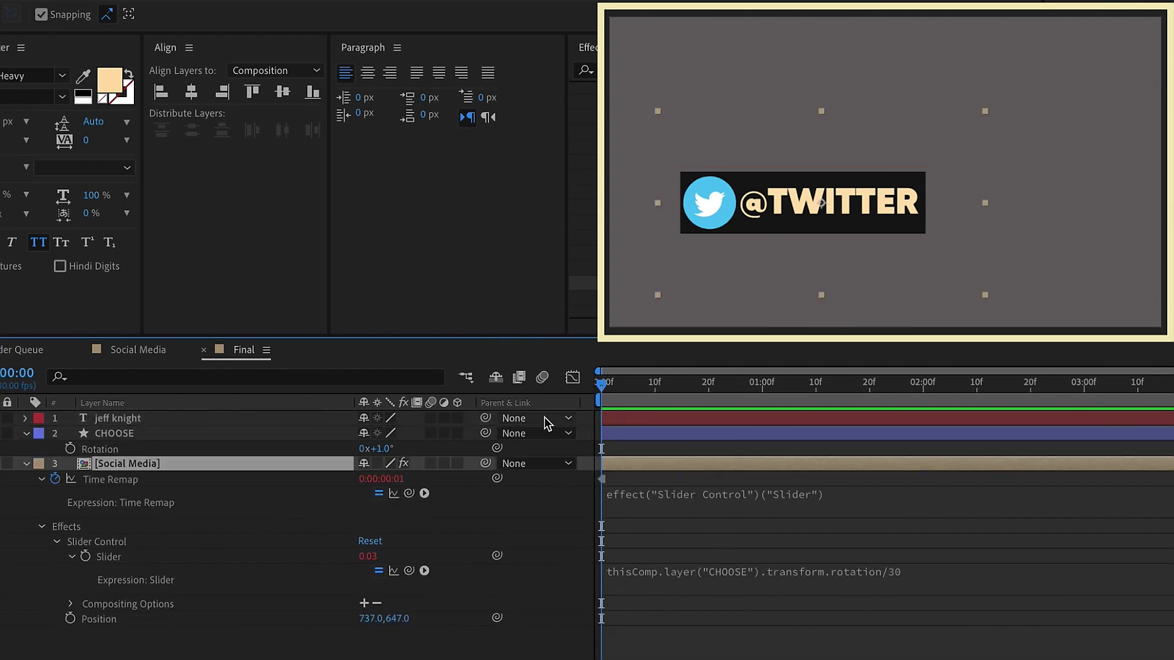
pyautogui.click(211, 4)
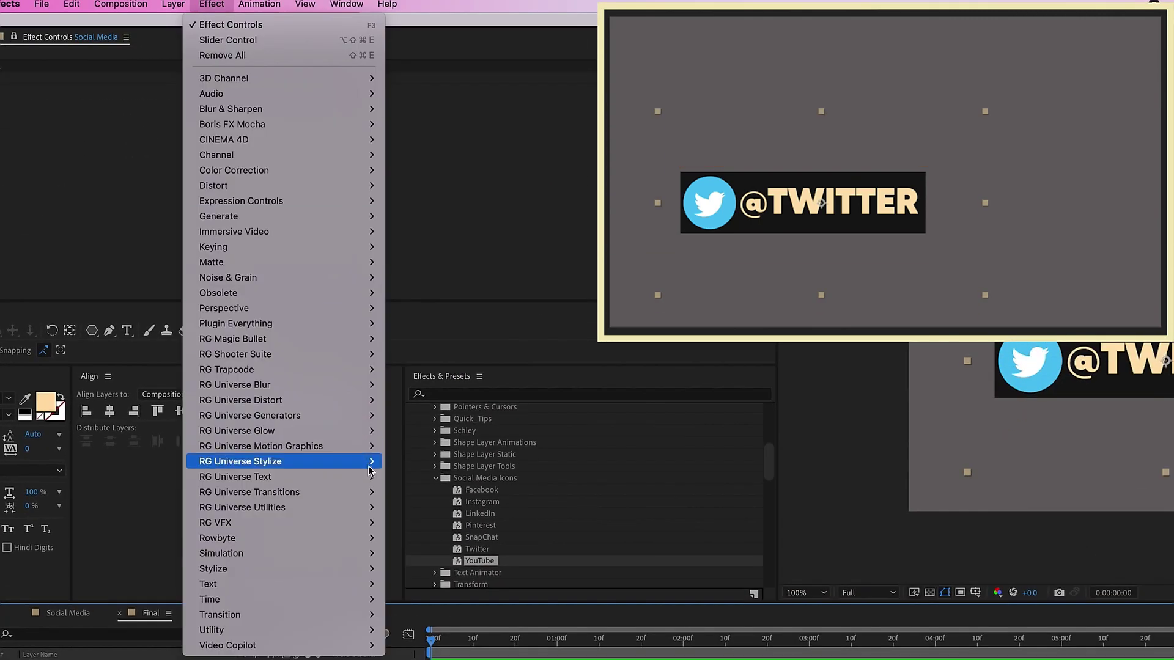
pyautogui.moveTo(178, 273)
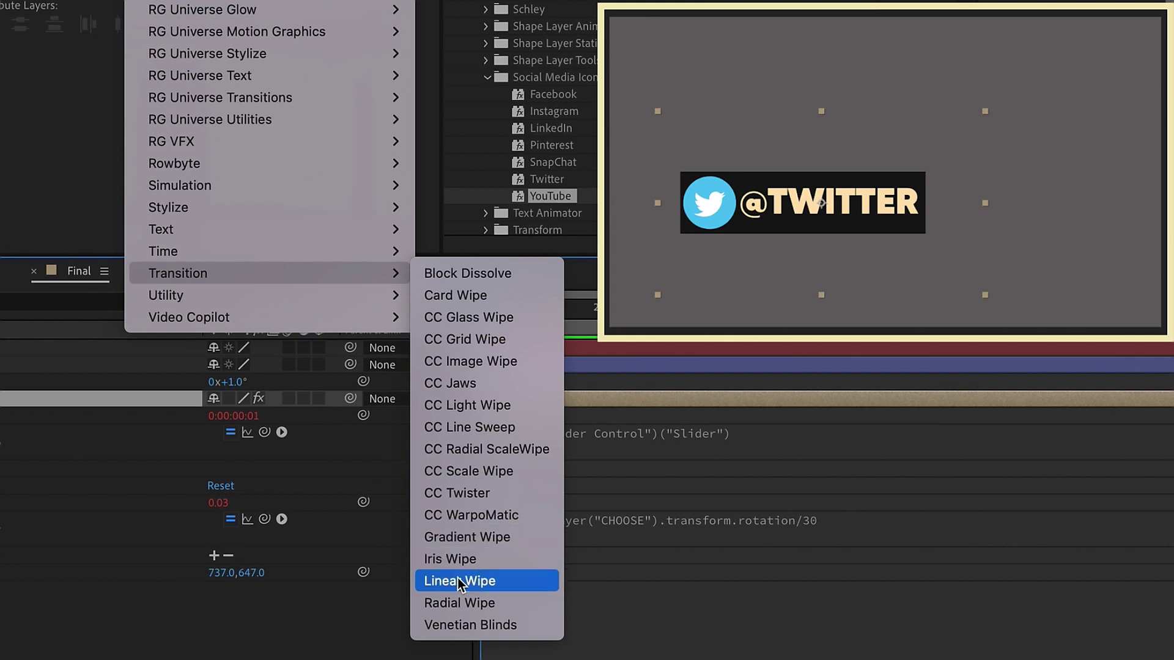
pyautogui.click(460, 581)
pyautogui.click(532, 122)
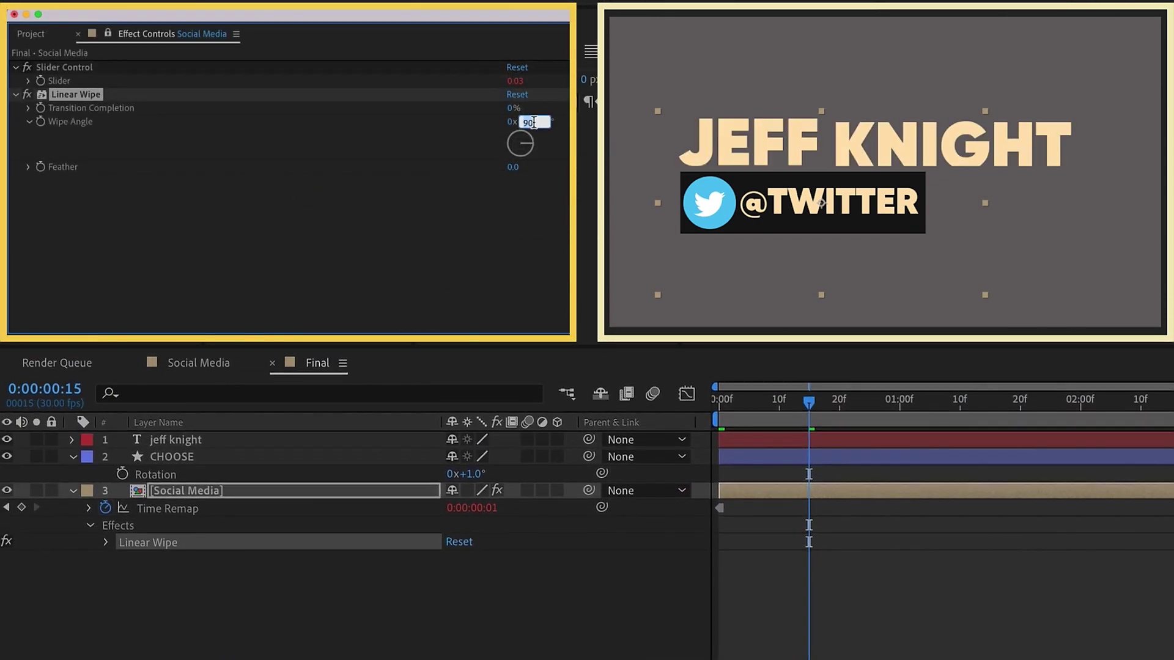
pyautogui.write('-90')
pyautogui.press('Return')
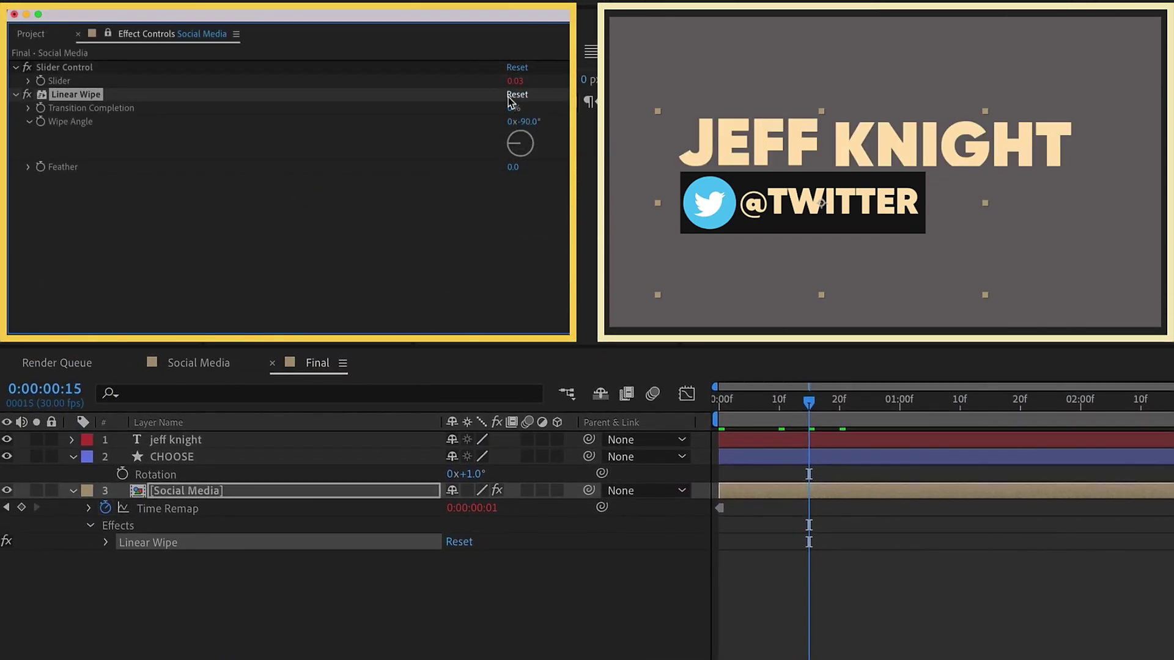
pyautogui.moveTo(513, 107); pyautogui.dragTo(590, 105)
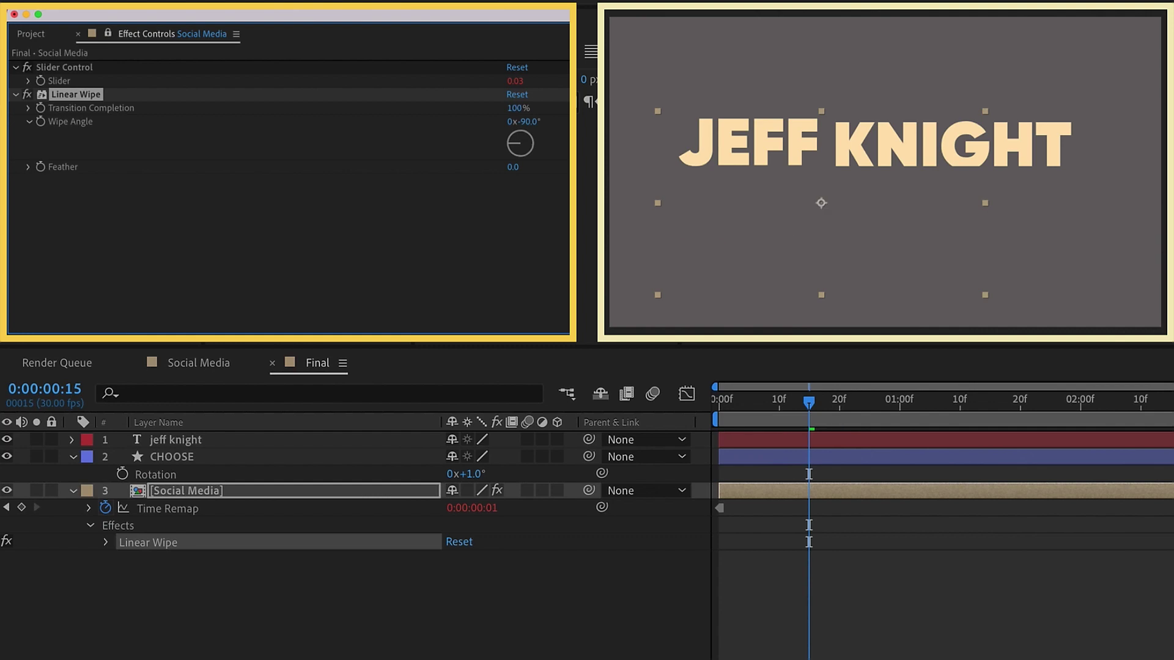
# Step: Keyframe Transition Completion from 100% at 0f to 0% at 20f, and set Feather to 20
pyautogui.click(721, 402)
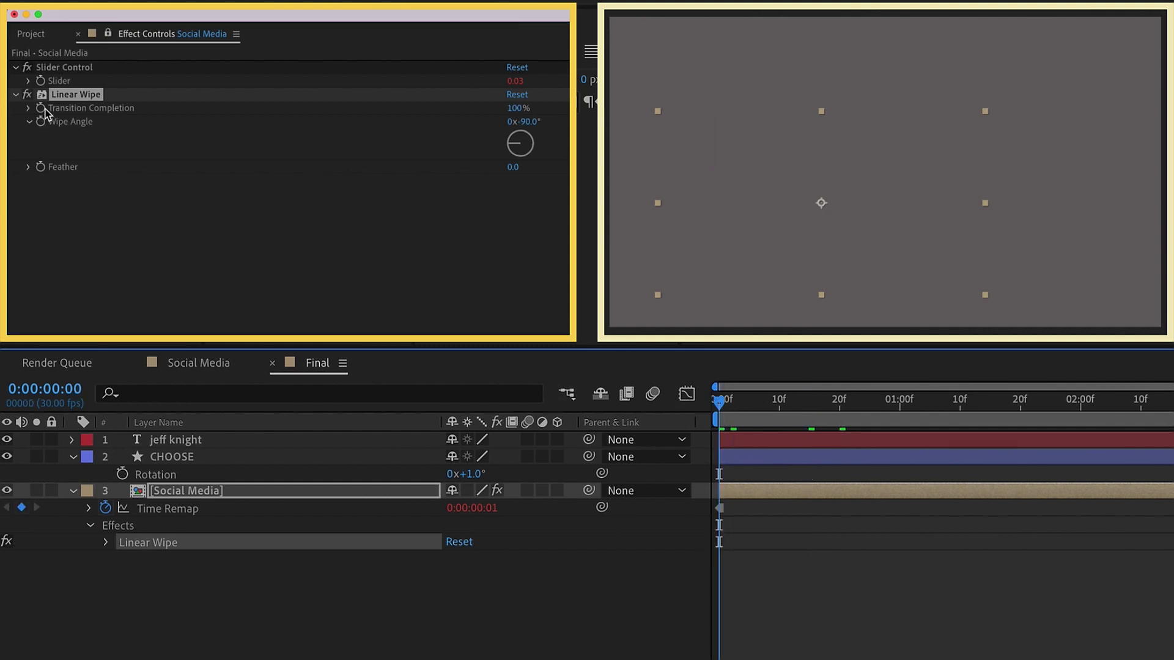
pyautogui.click(40, 108)
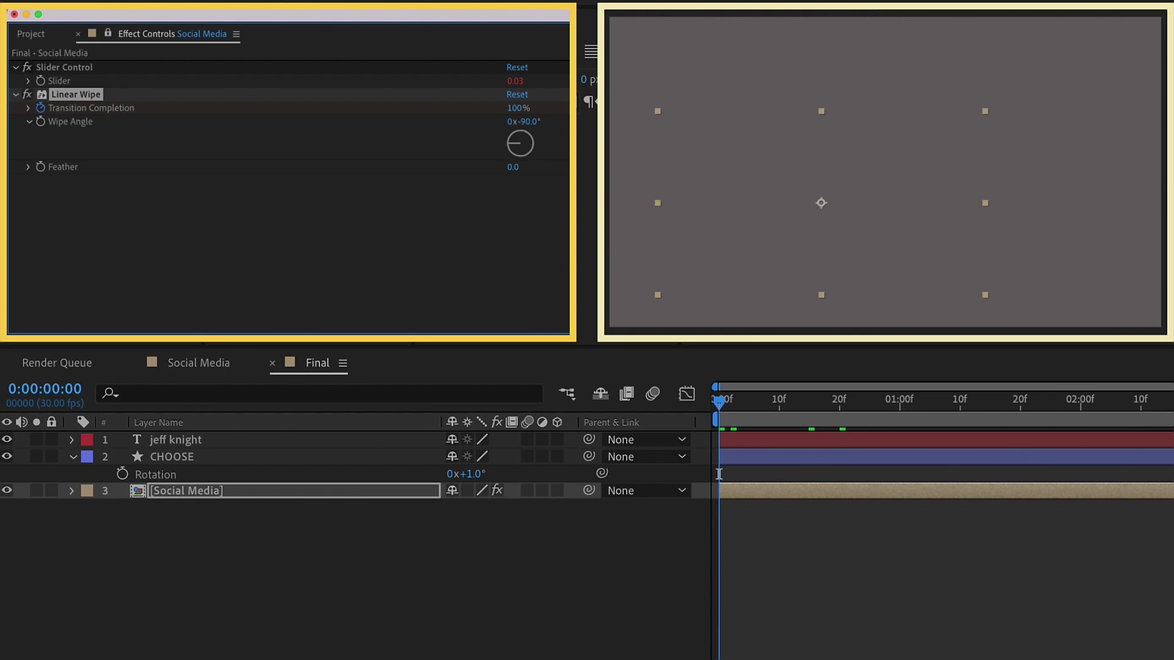
pyautogui.press('u')
pyautogui.hotkey('shift', 'pagedown')
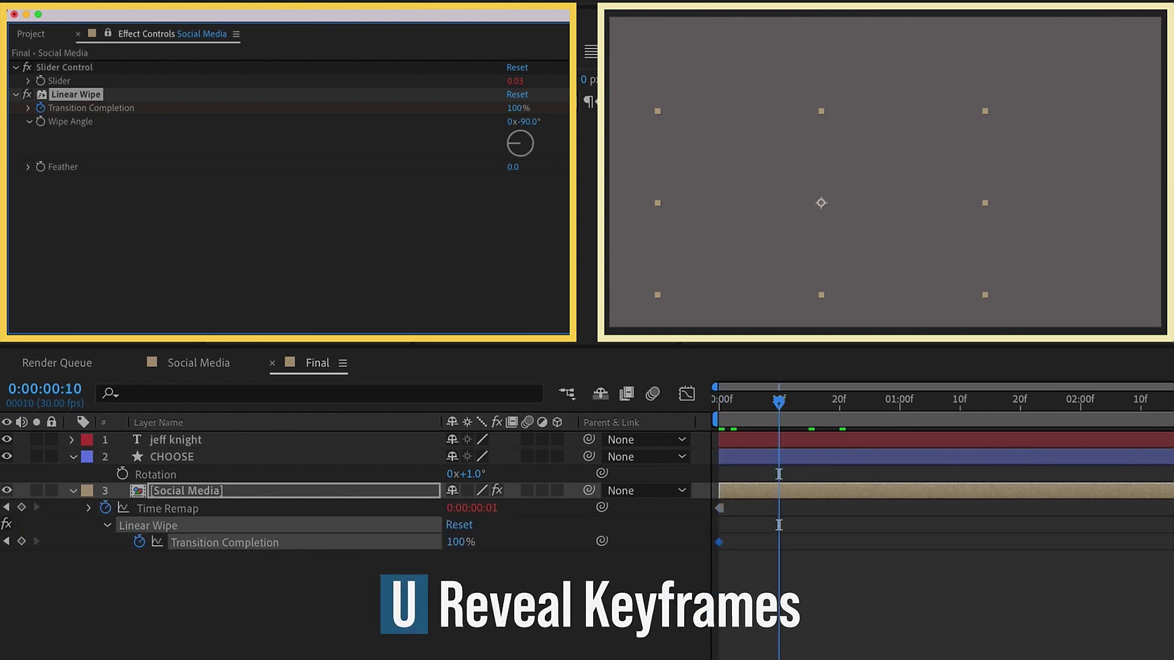
pyautogui.hotkey('shift', 'pagedown')
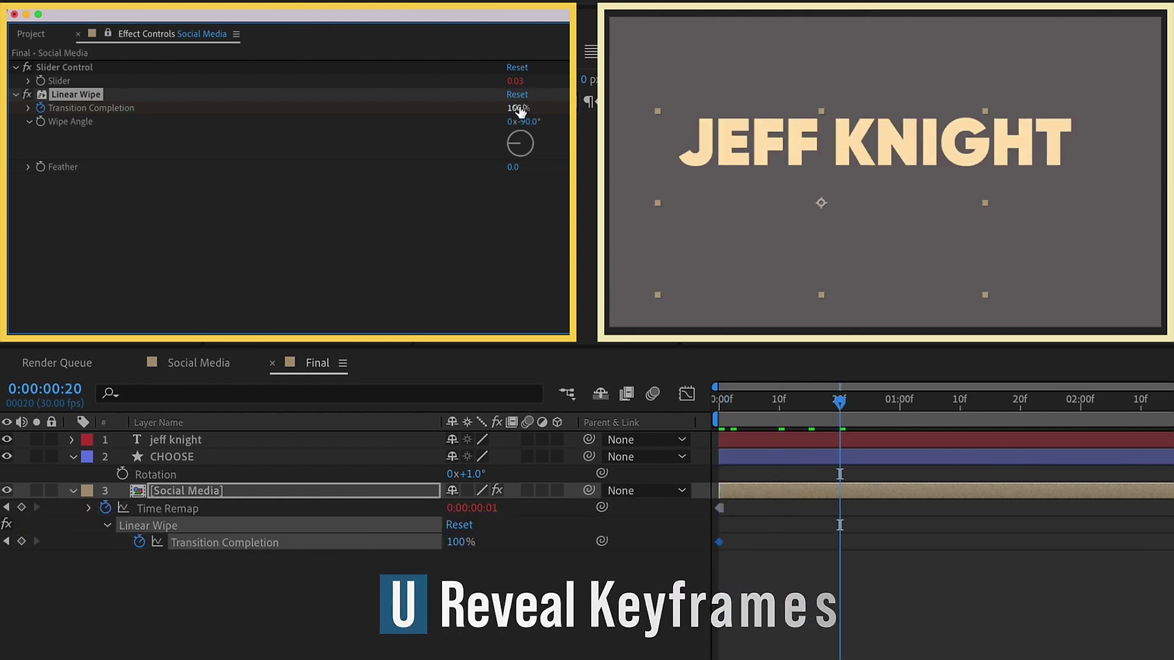
pyautogui.moveTo(519, 109); pyautogui.dragTo(360, 105)
pyautogui.click(511, 167)
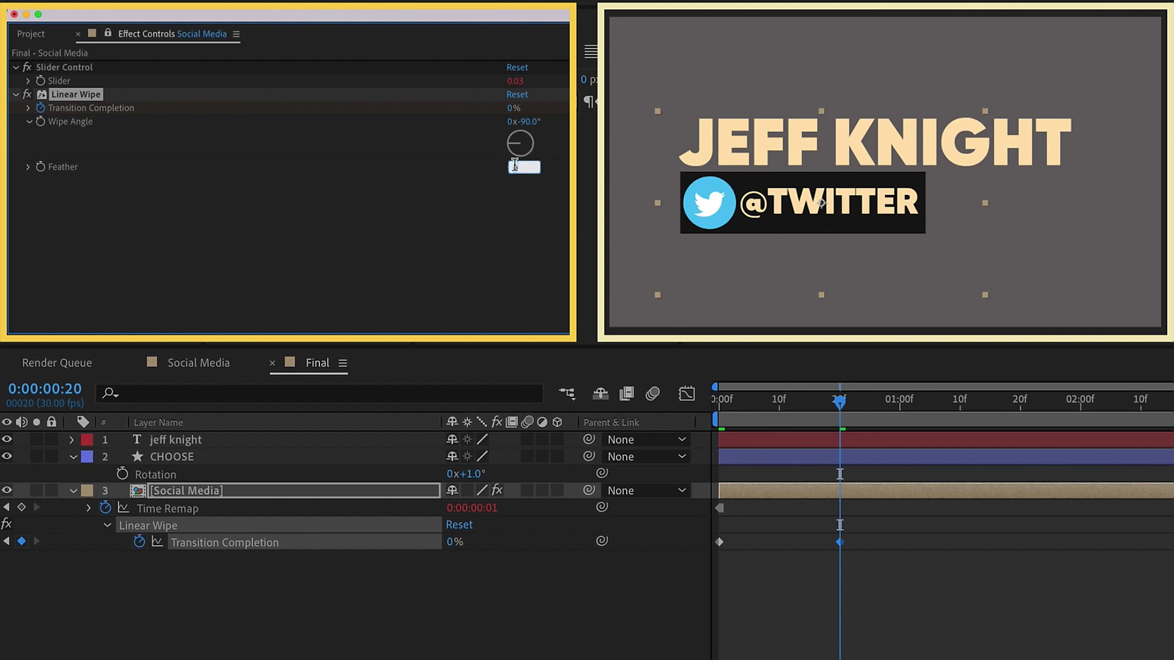
pyautogui.write('20')
pyautogui.press('Return')
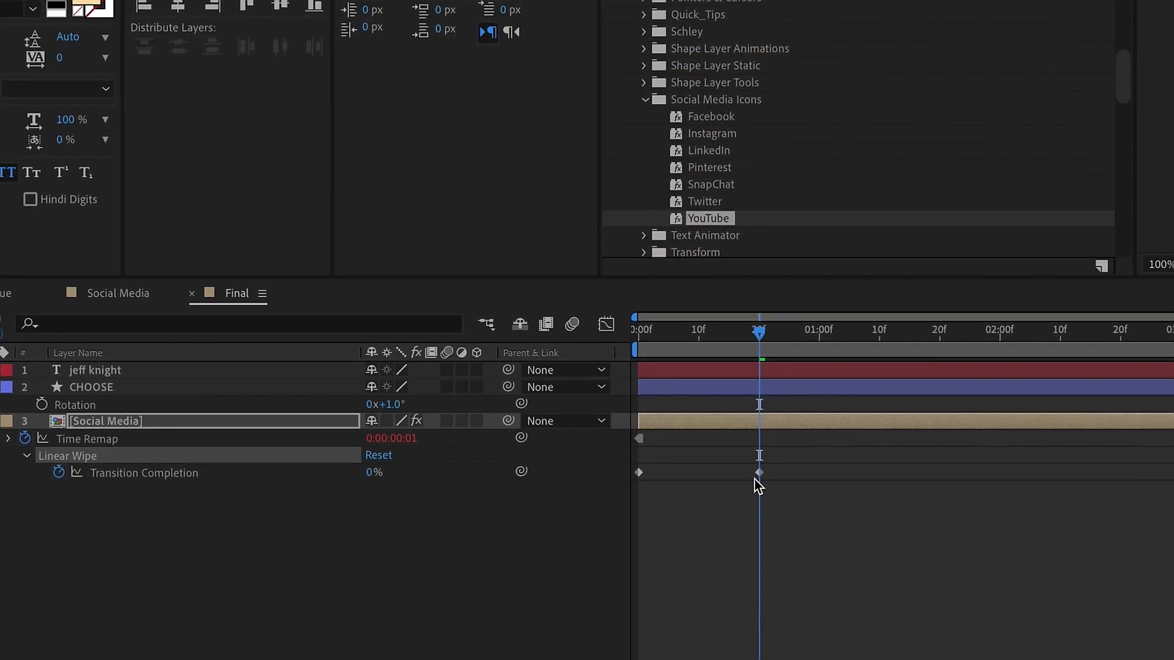
# Step: Easy Ease In the 20f Completion keyframe, stretching its influence to 100%
pyautogui.rightClick(840, 541)
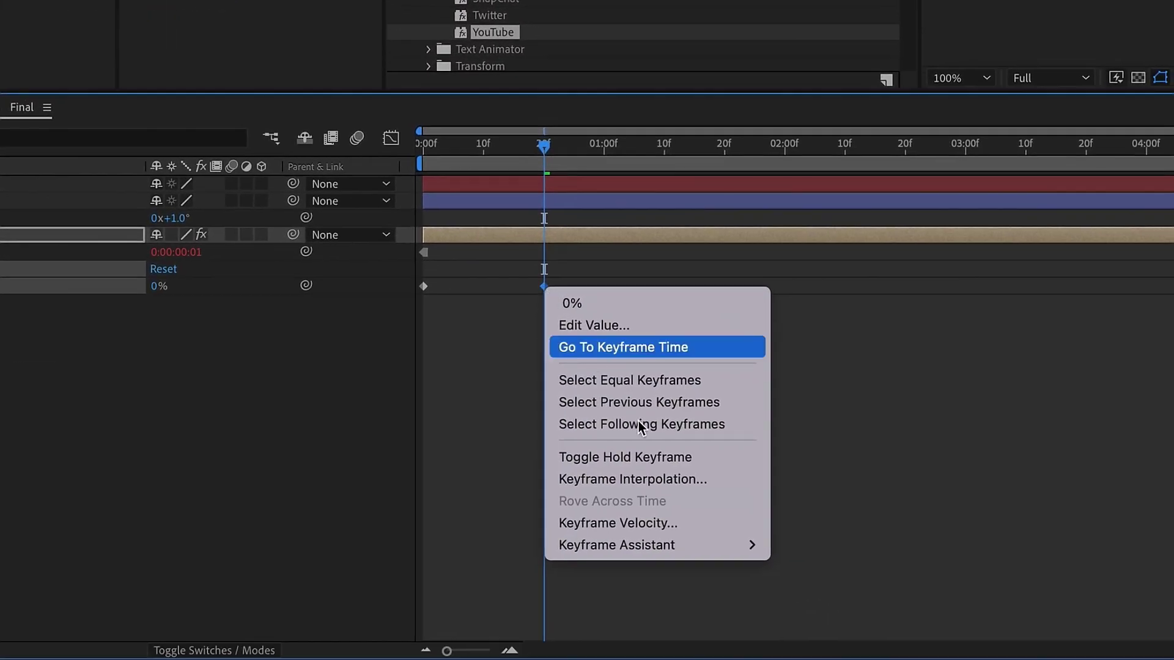
pyautogui.moveTo(616, 545)
pyautogui.click(817, 507)
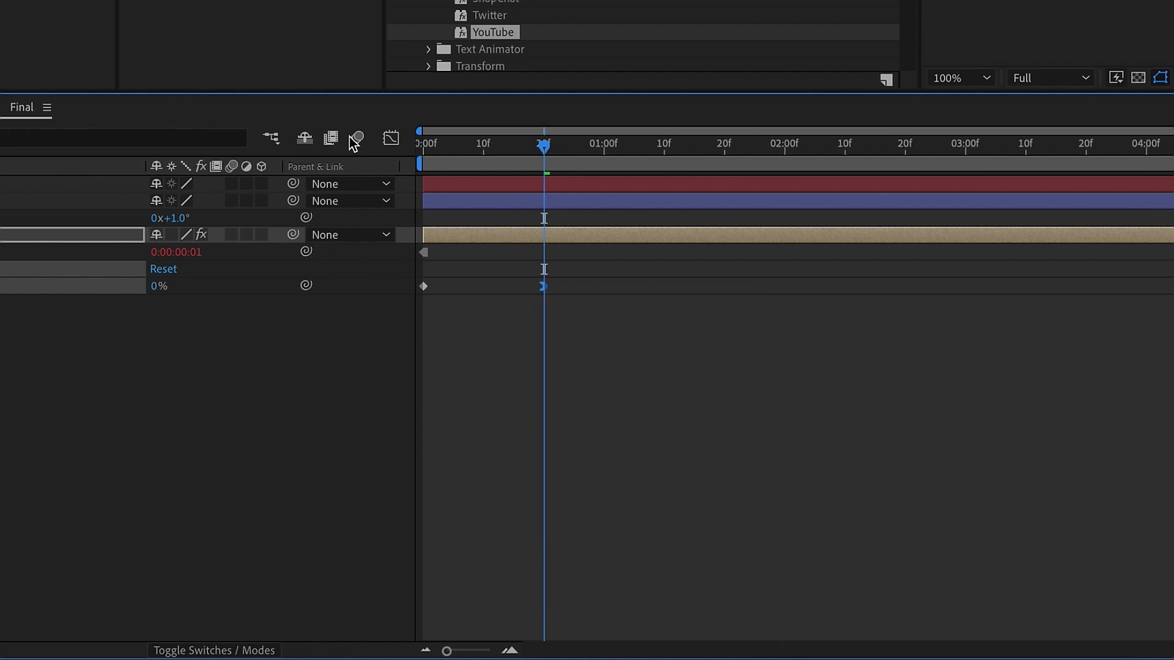
pyautogui.click(391, 138)
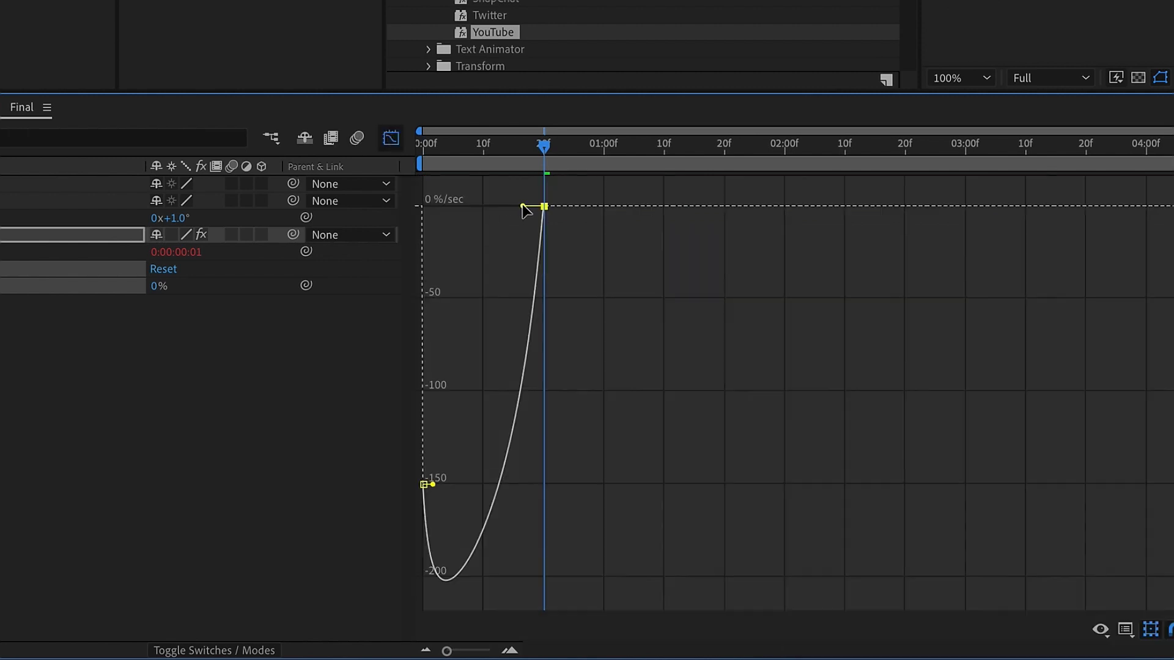
pyautogui.moveTo(523, 206); pyautogui.dragTo(461, 210)
pyautogui.click(390, 138)
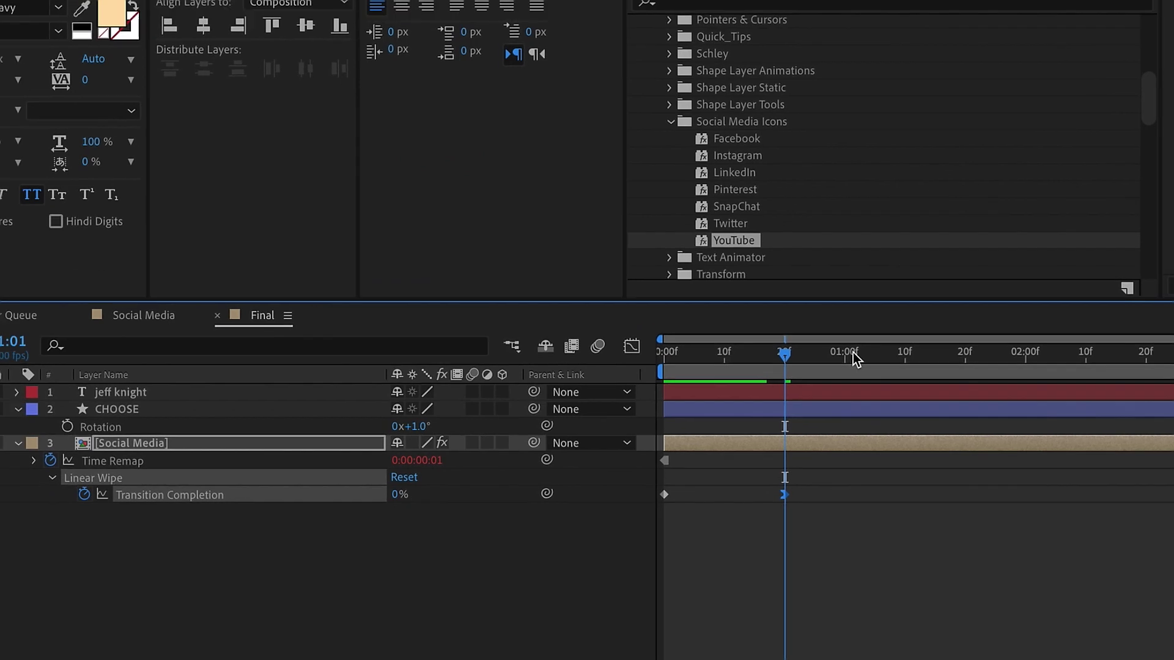
pyautogui.click(655, 181)
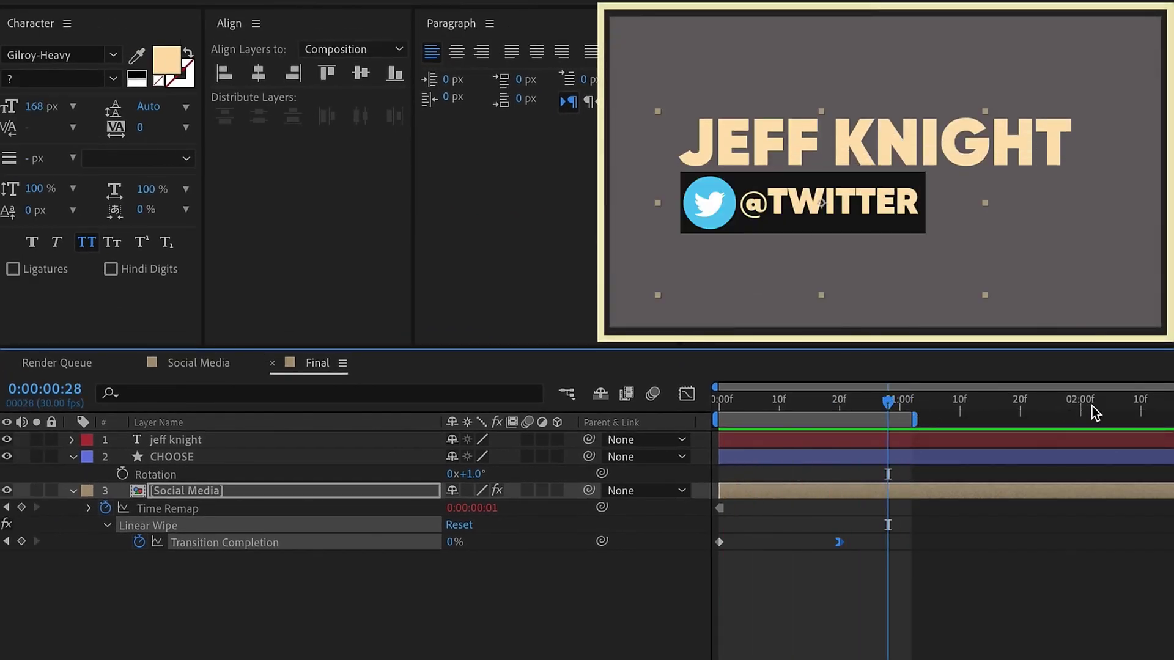
# Step: Step the CHOOSE layer's Rotation from 6° down to 3° with the keypad to change the badge icon
pyautogui.moveTo(1095, 416); pyautogui.dragTo(1107, 420)
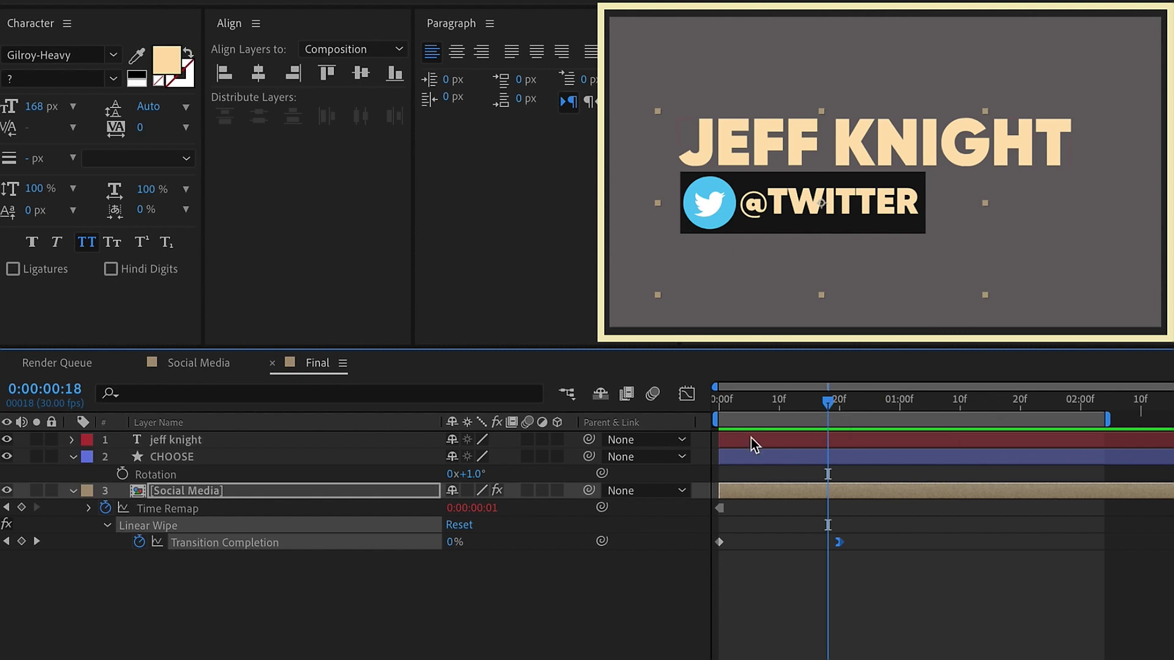
pyautogui.click(178, 456)
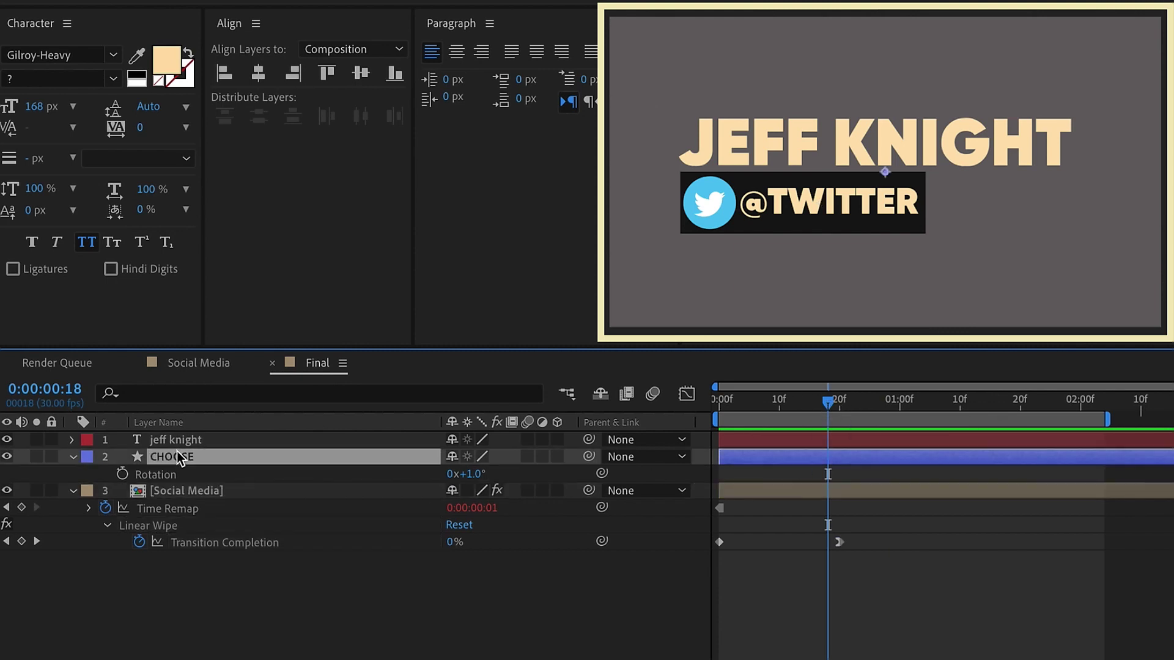
pyautogui.hotkey('ctrl', 'z')
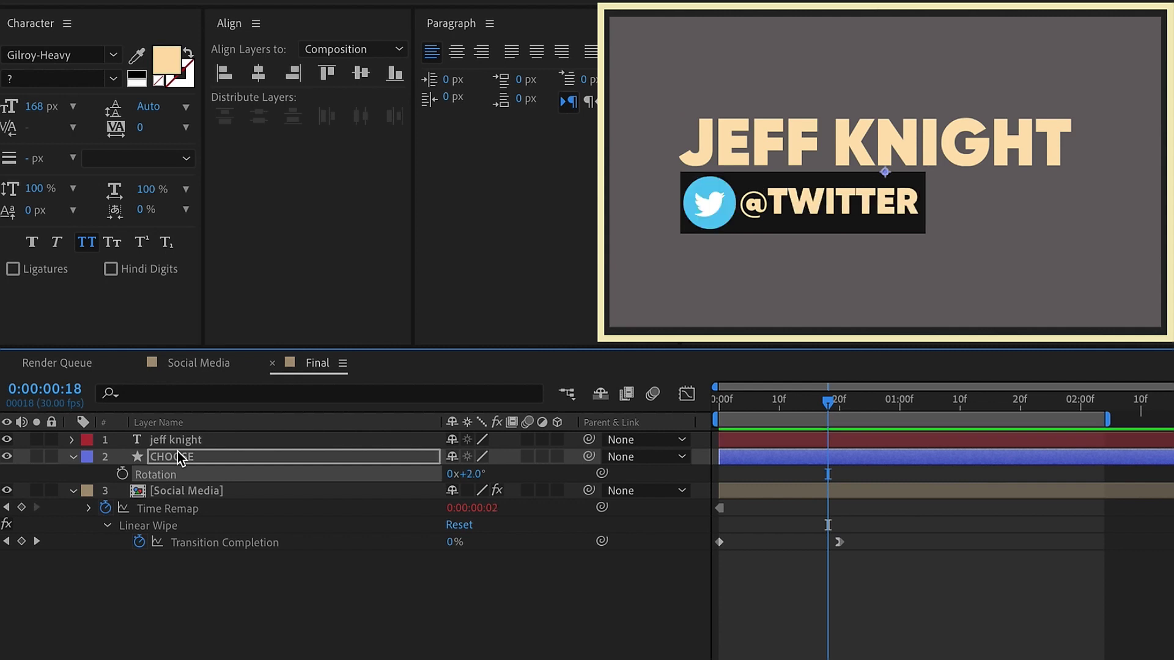
pyautogui.press('KP_Add')
pyautogui.press('KP_Add')
pyautogui.press('KP_Add')
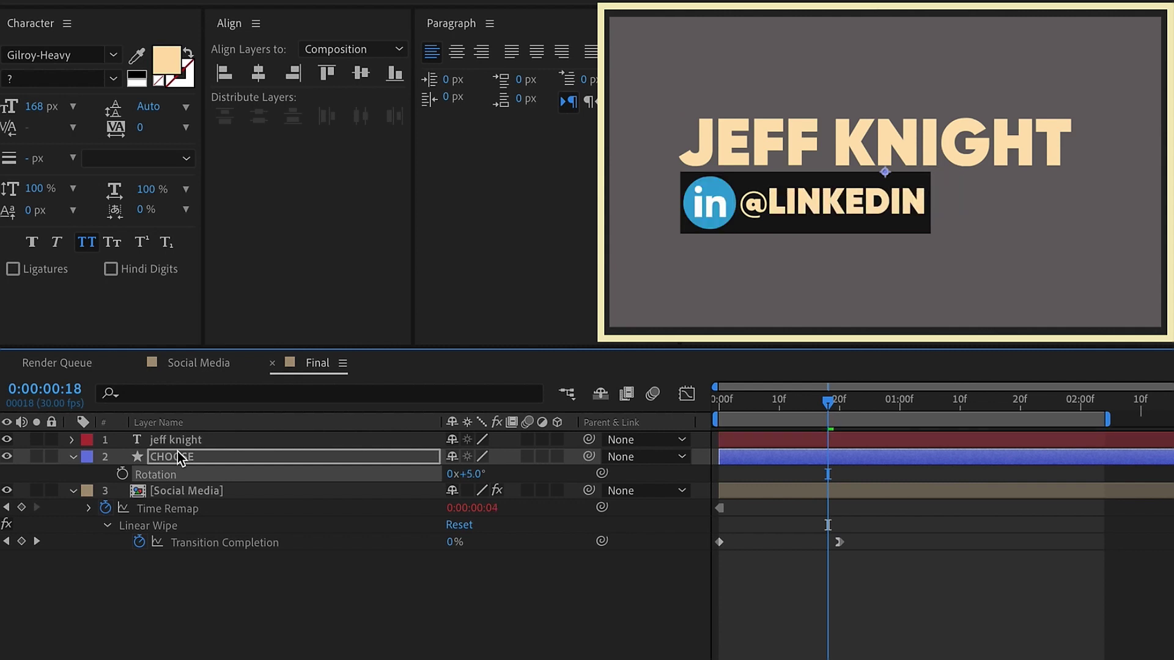
pyautogui.press('KP_Add')
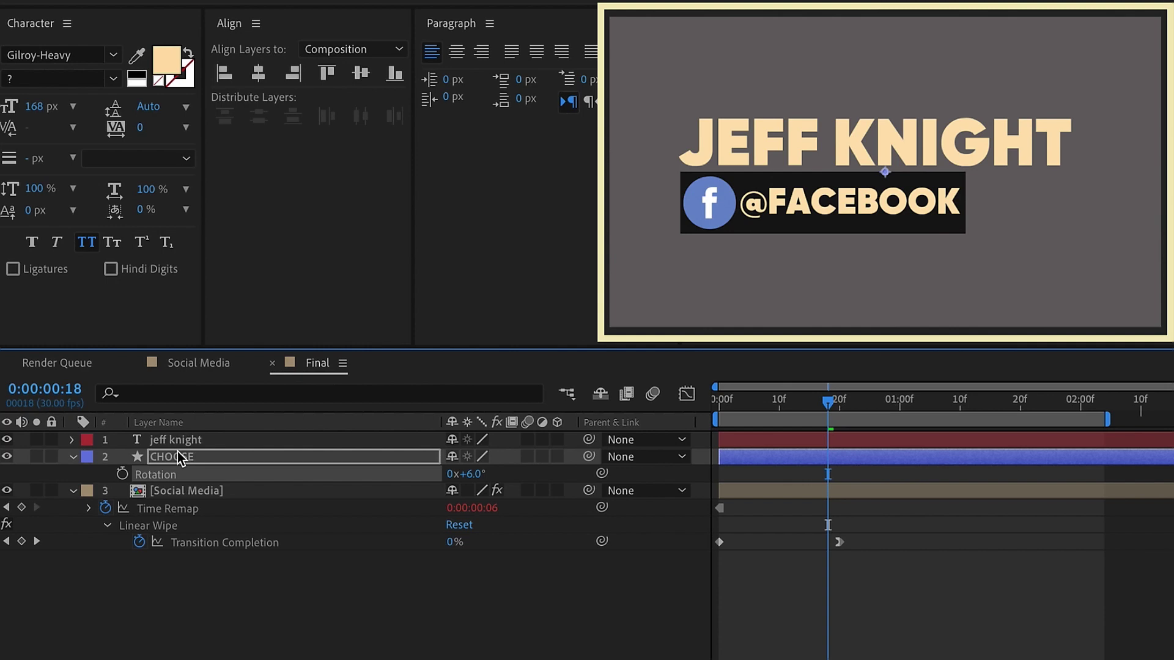
pyautogui.press('KP_Subtract')
pyautogui.press('KP_Subtract')
pyautogui.press('KP_Subtract')
pyautogui.press('KP_Subtract')
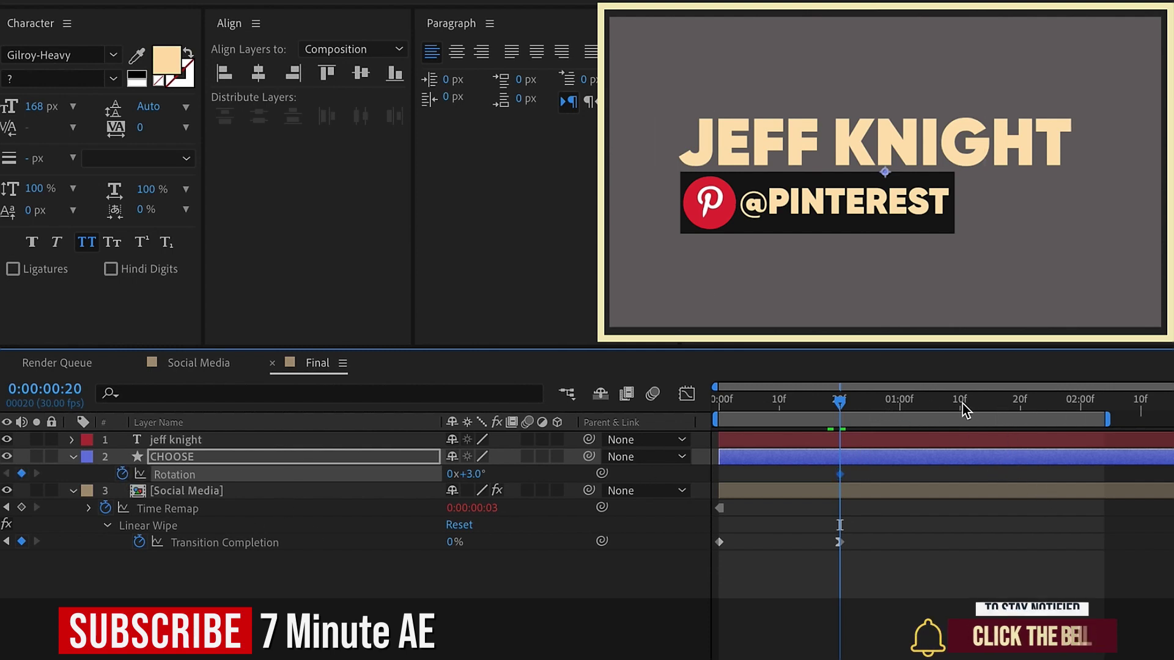
# Step: Add a 2° CHOOSE Rotation keyframe ten frames later at 01:10 and make the keyframes hold
pyautogui.hotkey('shift', 'pagedown')
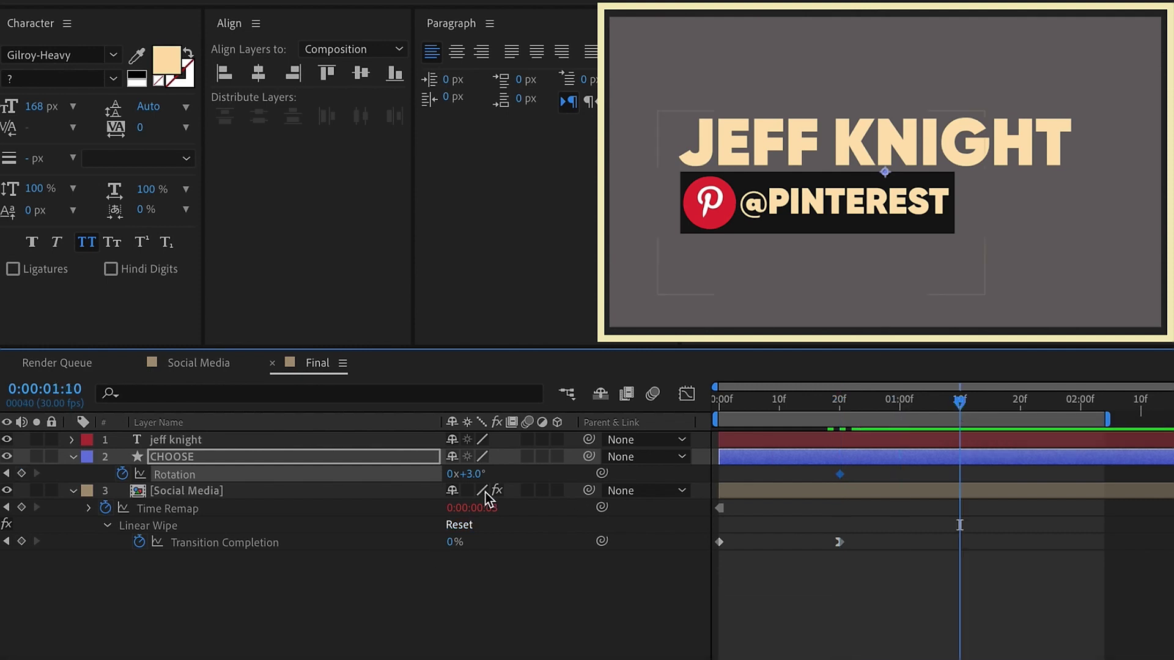
pyautogui.click(401, 460)
pyautogui.press('KP_Add')
pyautogui.press('KP_Subtract')
pyautogui.press('KP_Subtract')
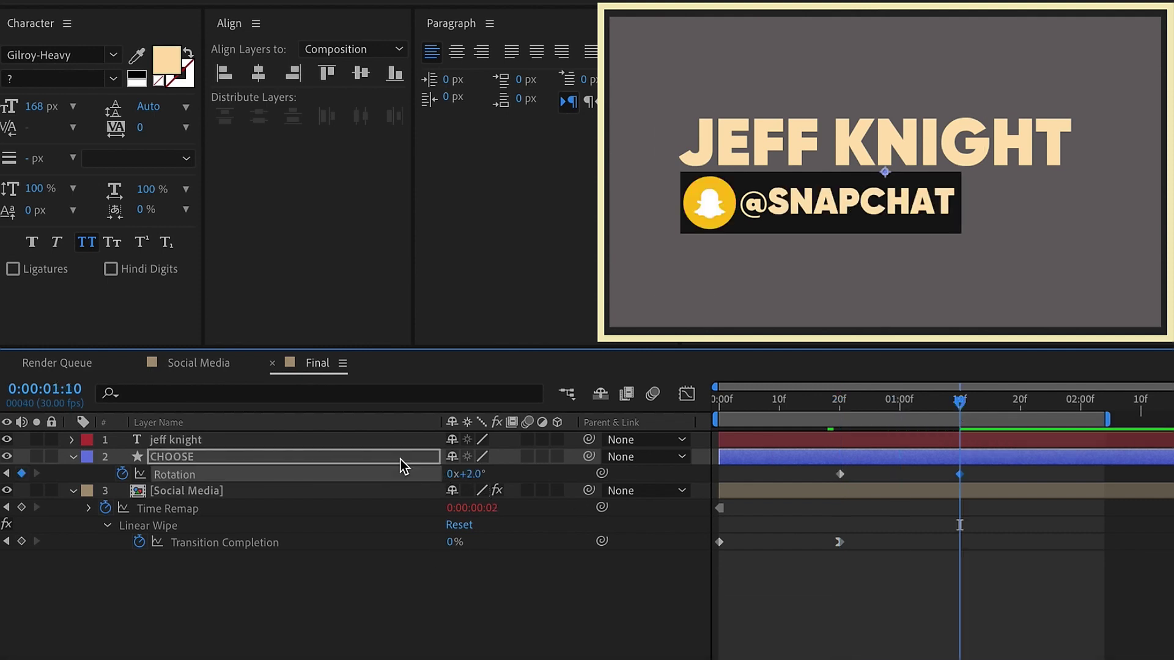
pyautogui.press('KP_Subtract')
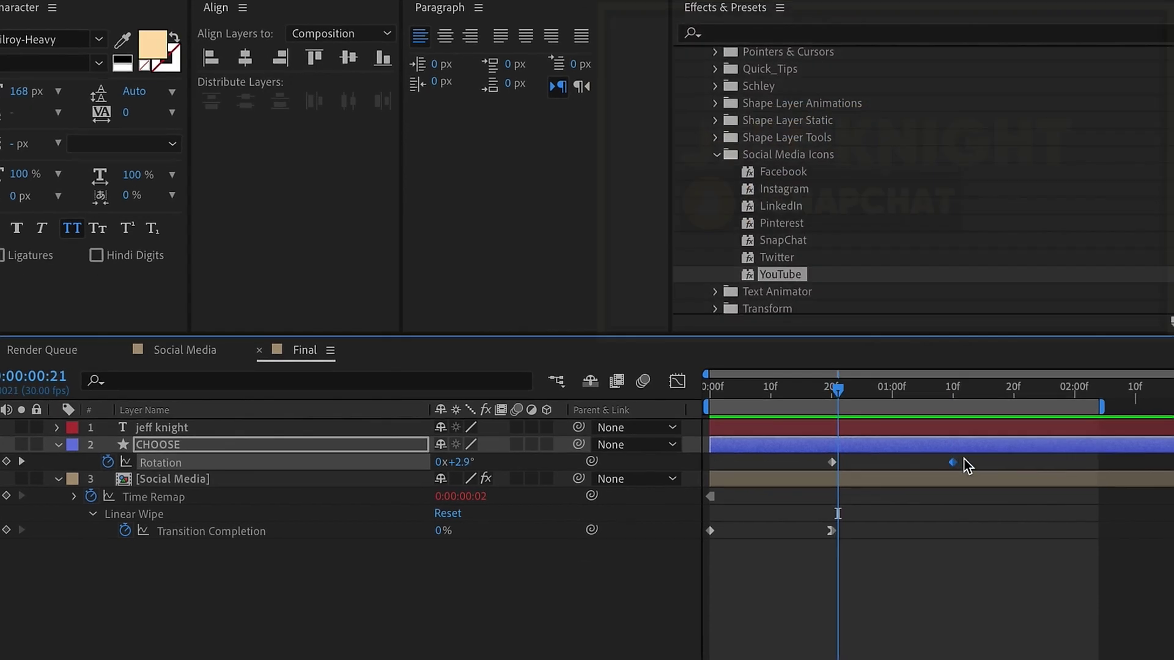
pyautogui.rightClick(840, 475)
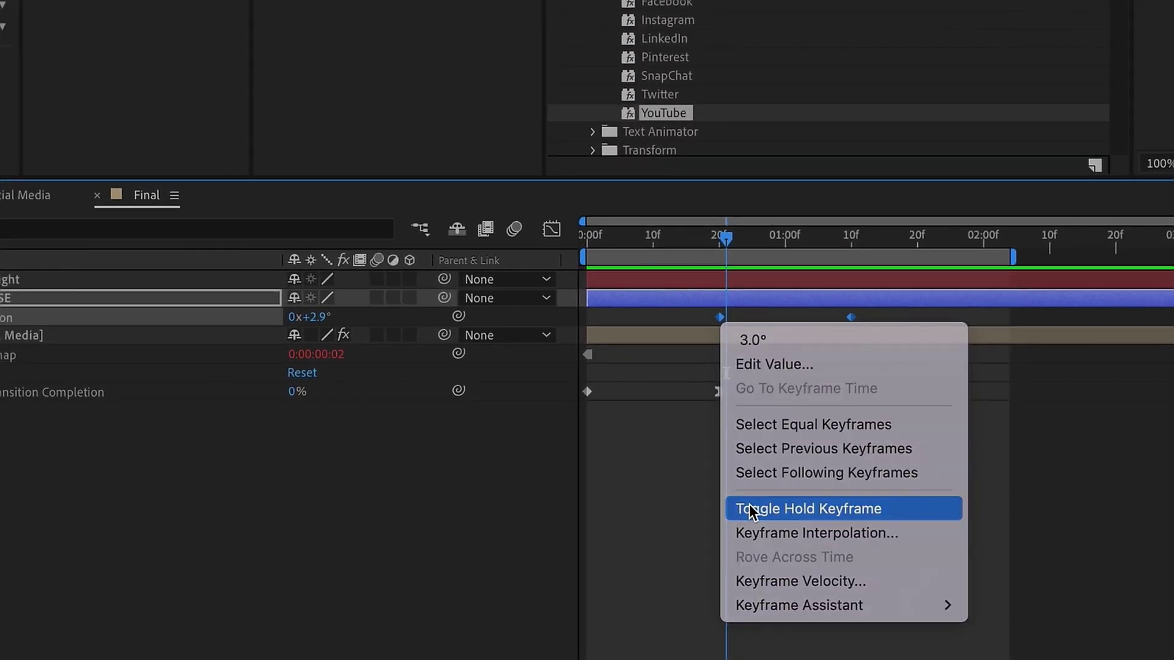
pyautogui.click(747, 489)
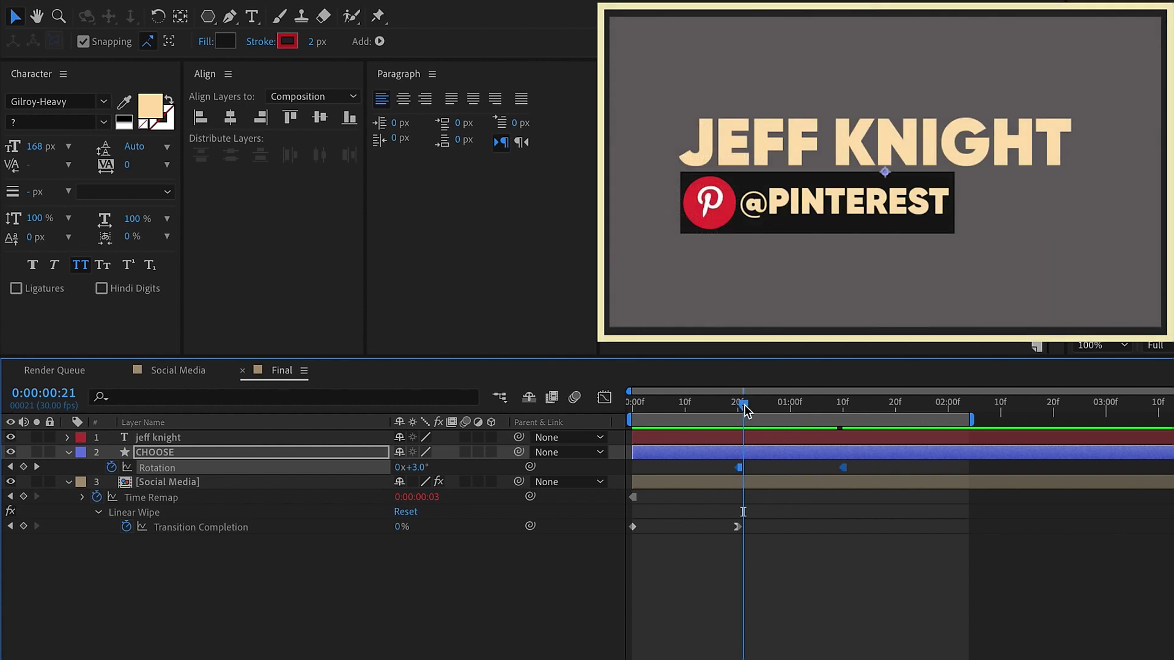
# Step: Key CHOOSE Rotation to 0° at 02:12 (YouTube) and 5° at 03:00 (Instagram), then preview
pyautogui.moveTo(840, 408)
pyautogui.mouseDown()
pyautogui.moveTo(853, 405)
pyautogui.moveTo(632, 403)
pyautogui.mouseUp()
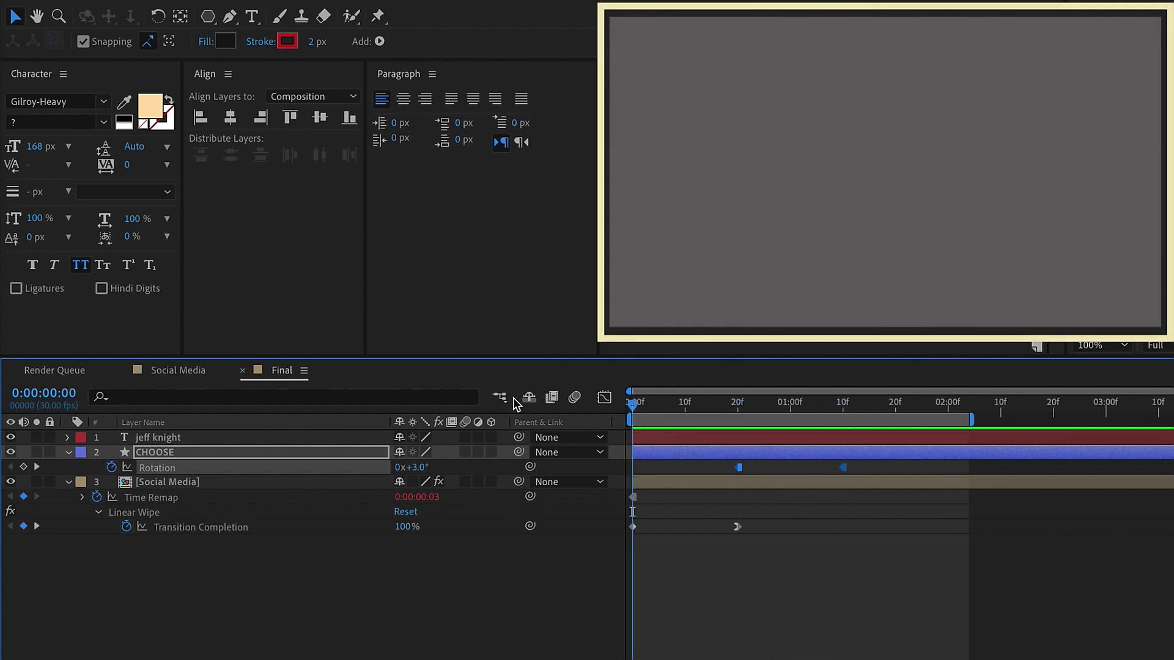
pyautogui.press('space')
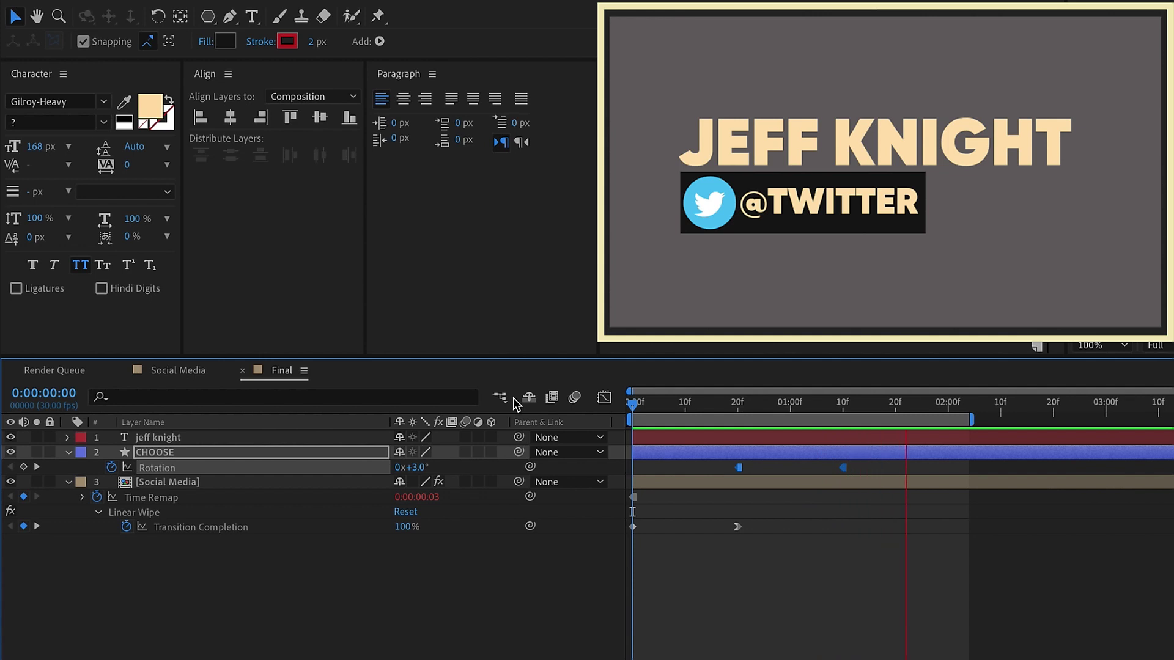
pyautogui.doubleClick(1073, 415)
pyautogui.click(1010, 406)
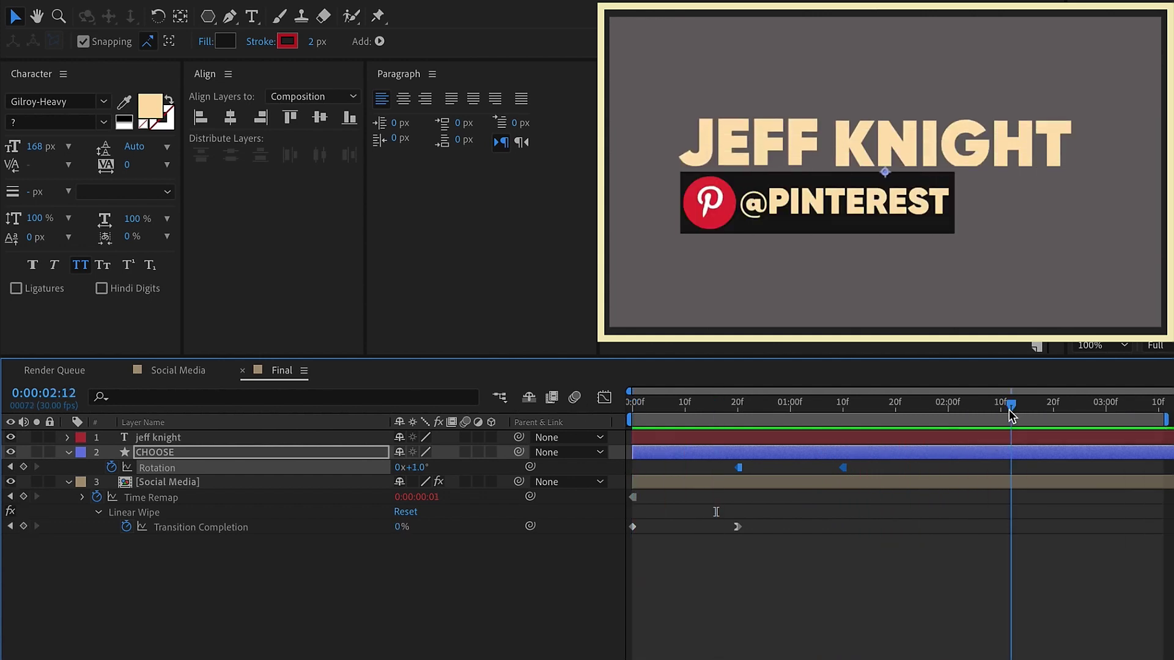
pyautogui.click(323, 468)
pyautogui.hotkey('ctrl', 'v')
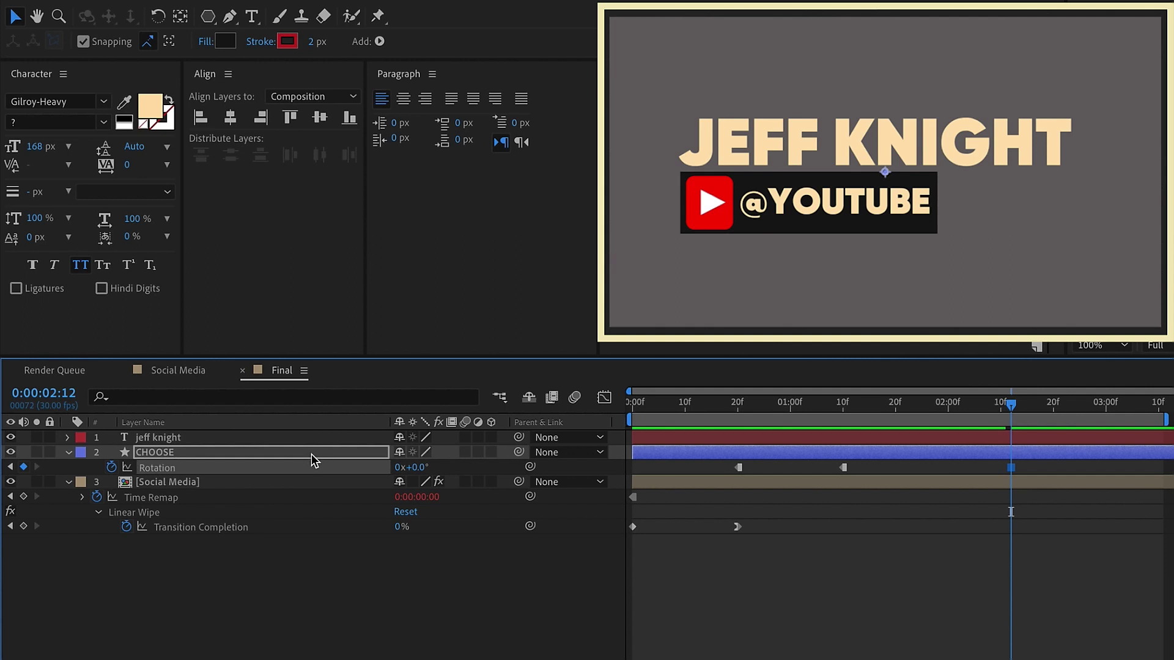
pyautogui.press('KP_Add')
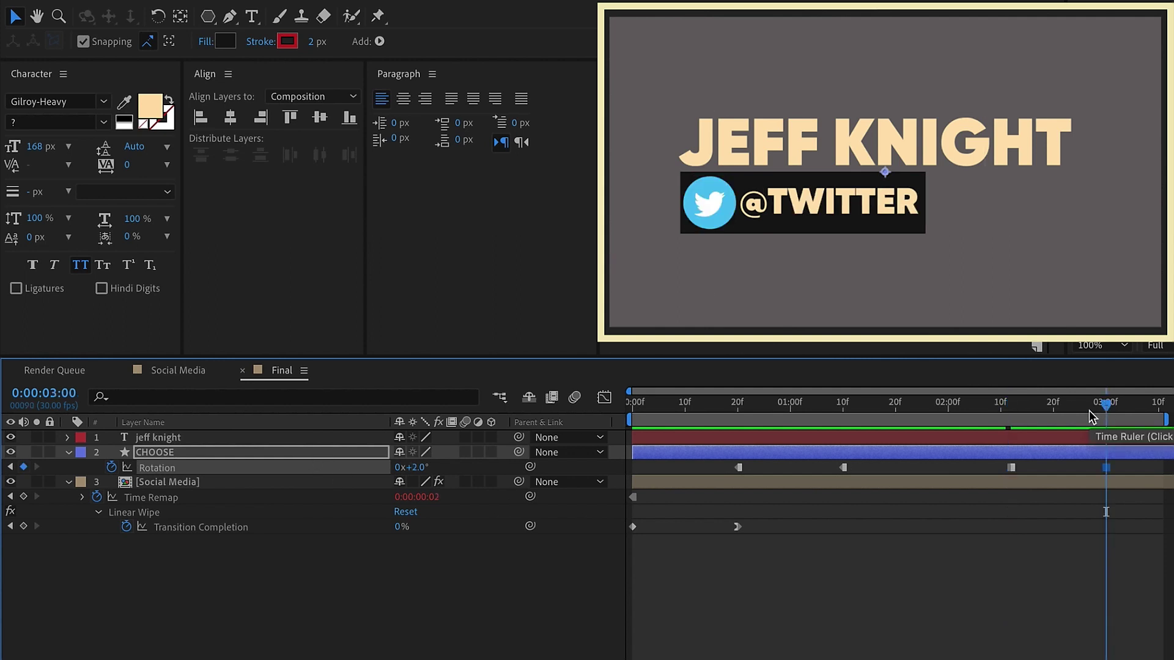
pyautogui.press('KP_Add')
pyautogui.press('KP_Add')
pyautogui.press('KP_Add')
pyautogui.press('KP_Add')
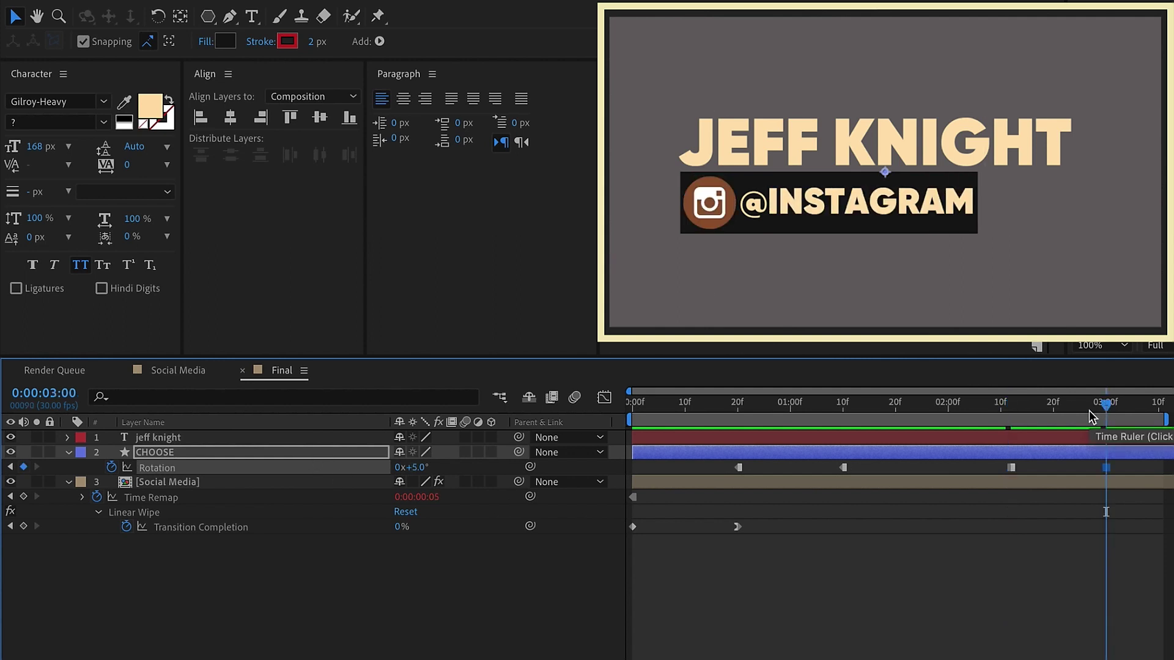
pyautogui.press('space')
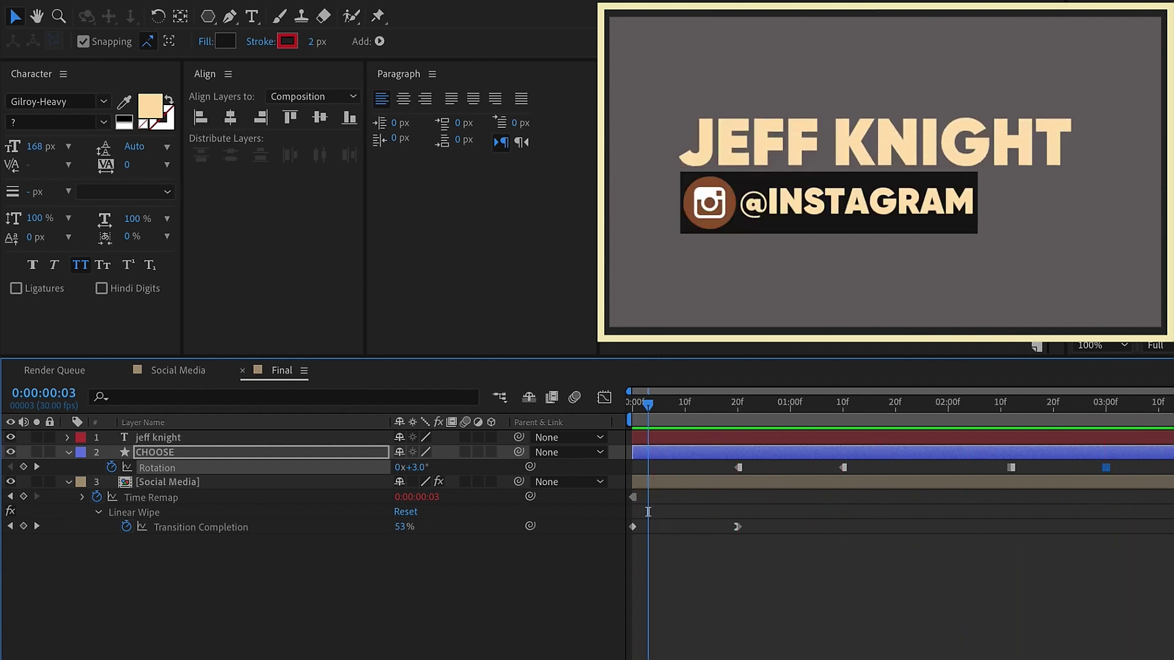
# Step: Reveal the Social Media layer's expressions, inspect the CHOOSE-driven Slider expression, and open the Social Media comp
pyautogui.press('space')
pyautogui.click(163, 482)
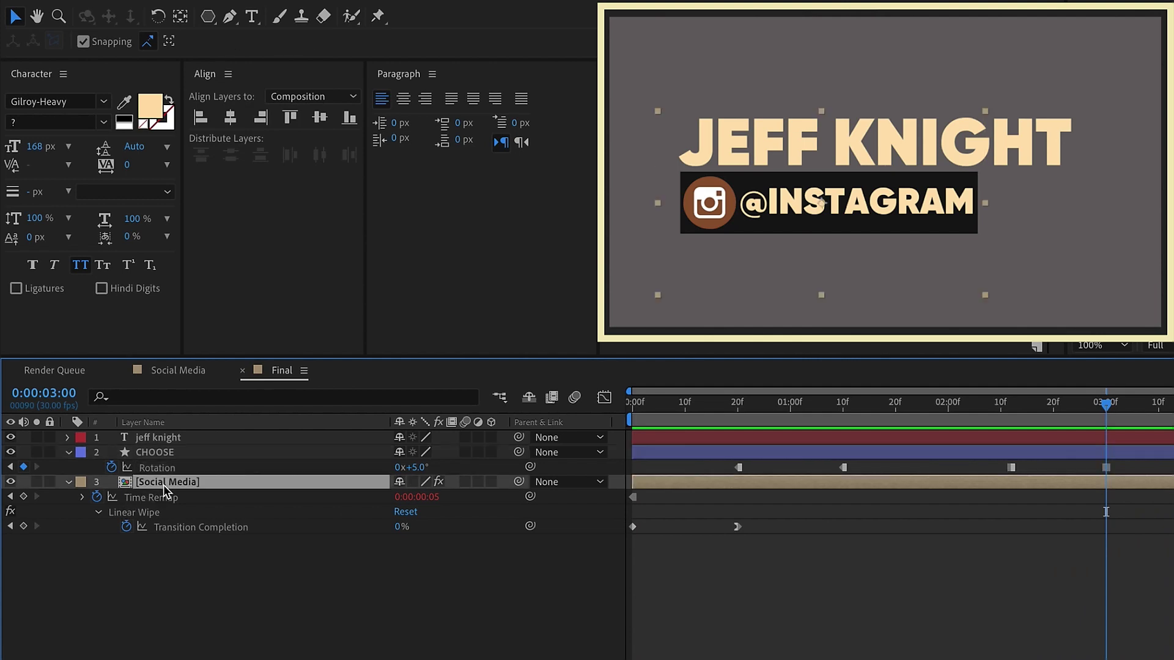
pyautogui.press('e')
pyautogui.press('e')
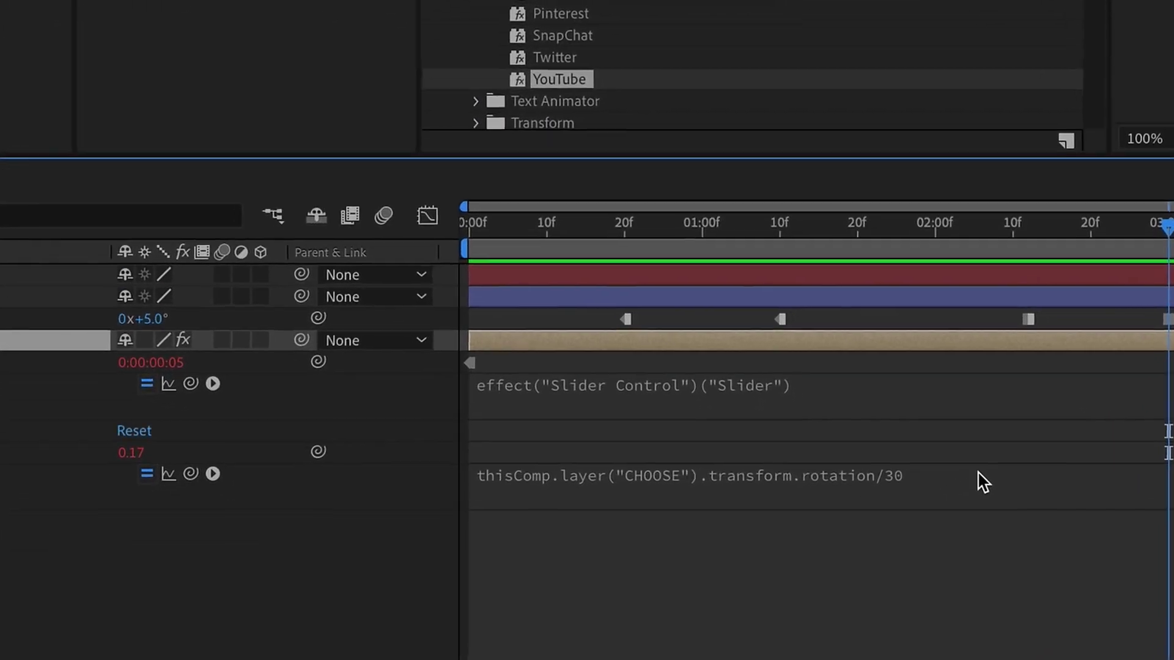
pyautogui.click(978, 474)
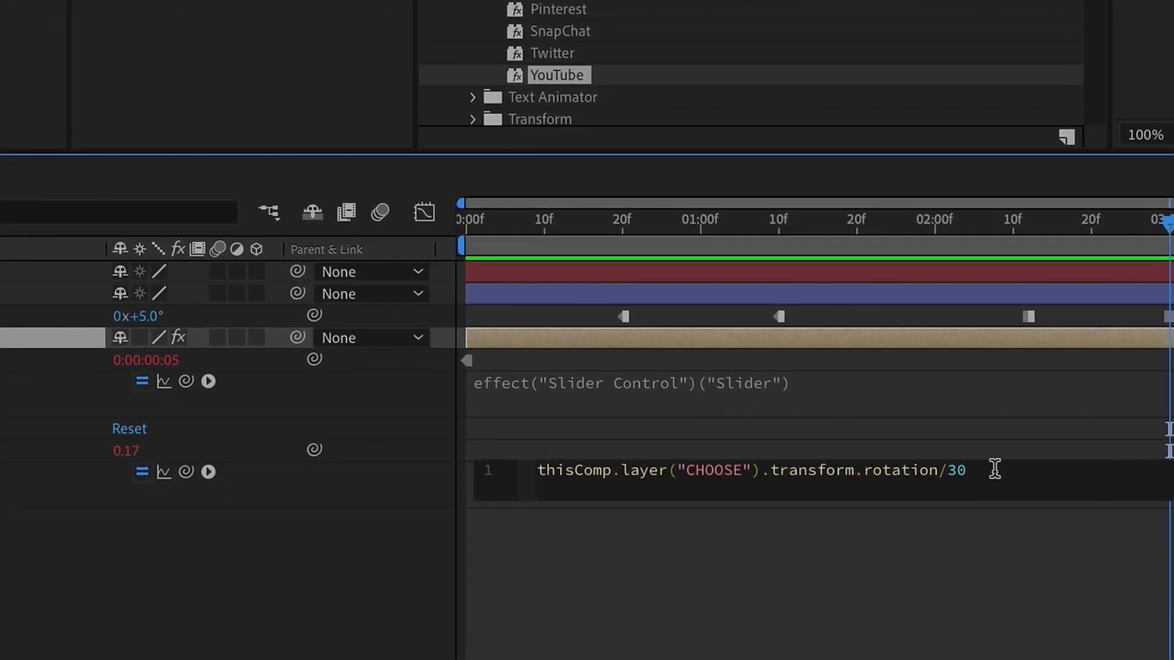
pyautogui.click(498, 558)
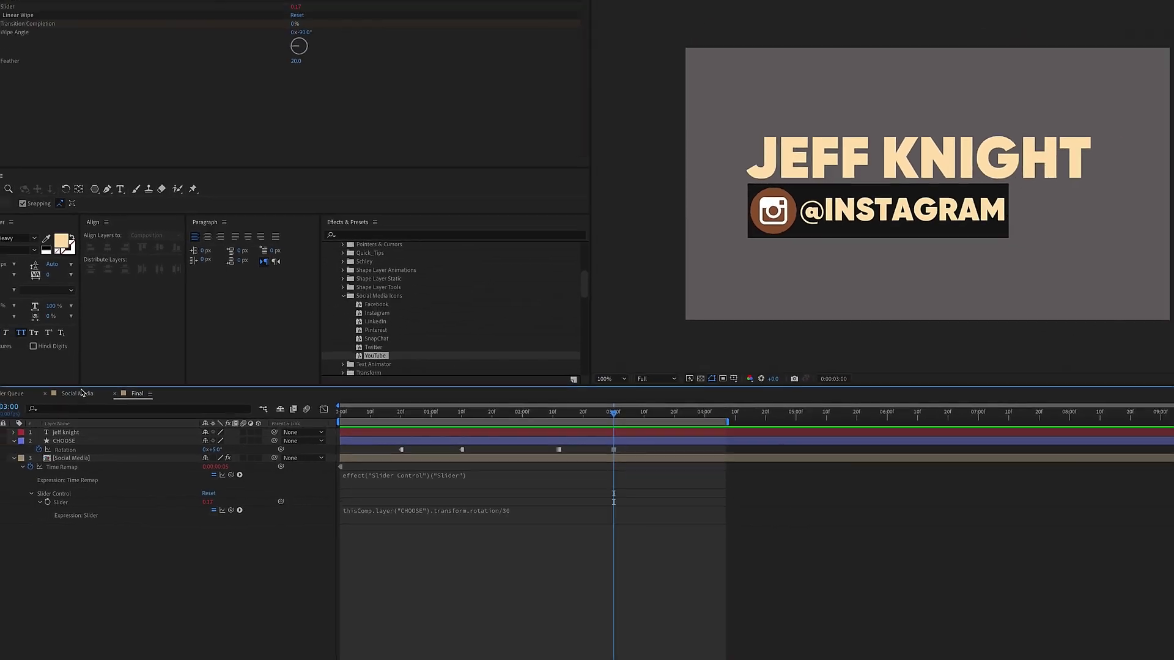
pyautogui.click(98, 407)
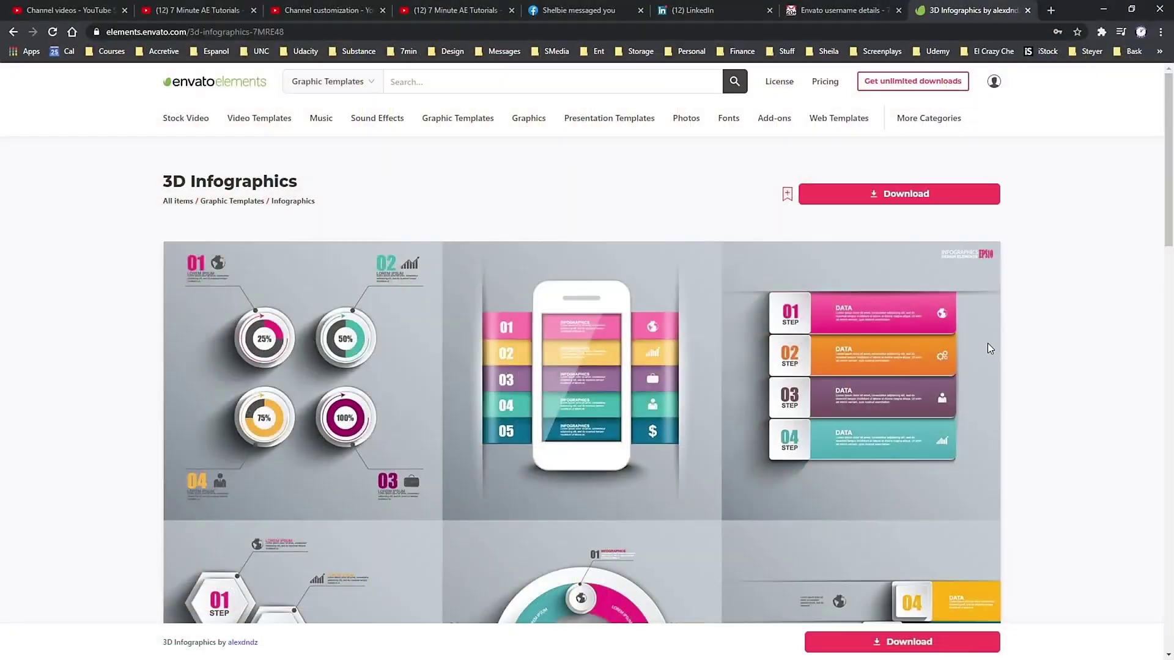
# Step: Browse Envato Elements template previews and scroll through the Music track listings
pyautogui.scroll(-1, 988, 338)
pyautogui.scroll(-2, 992, 337)
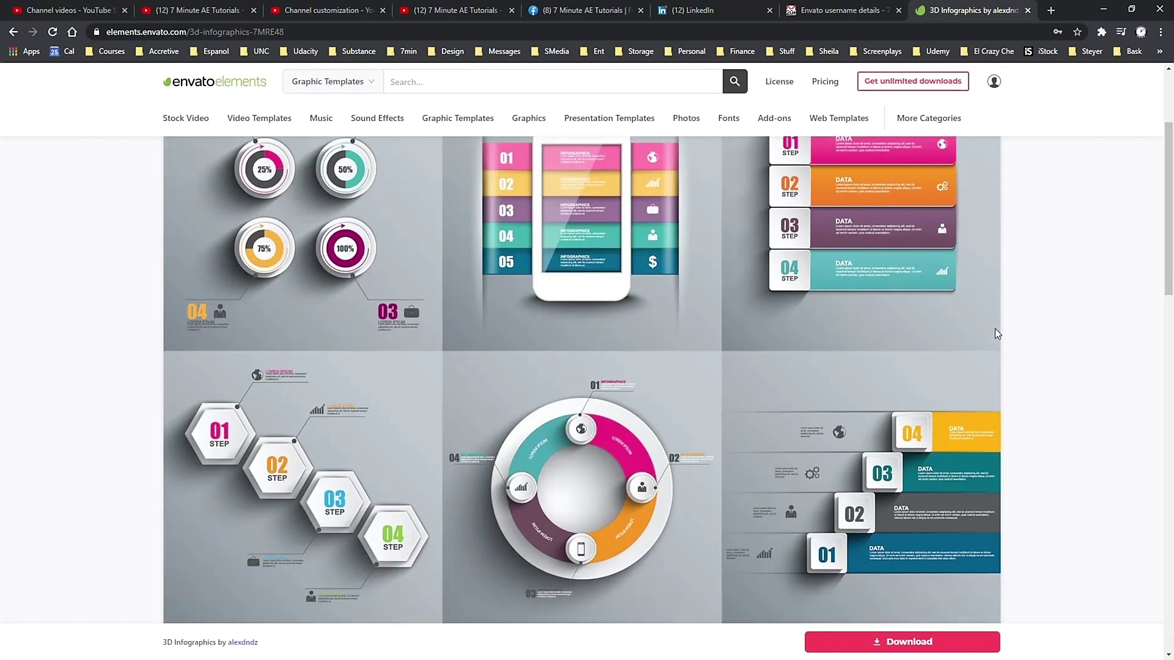
pyautogui.scroll(-1, 996, 330)
pyautogui.scroll(-3, 998, 324)
pyautogui.scroll(2, 1003, 322)
pyautogui.scroll(3, 1003, 324)
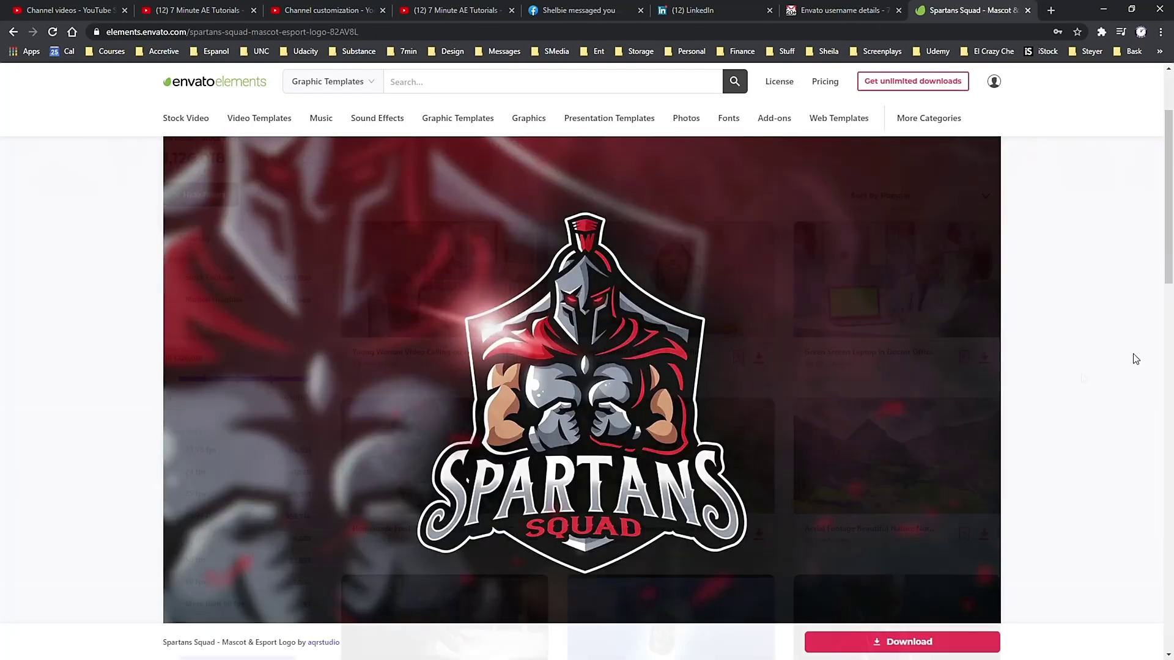
pyautogui.scroll(-5, 1085, 373)
pyautogui.scroll(-3, 1090, 364)
pyautogui.scroll(-2, 1093, 360)
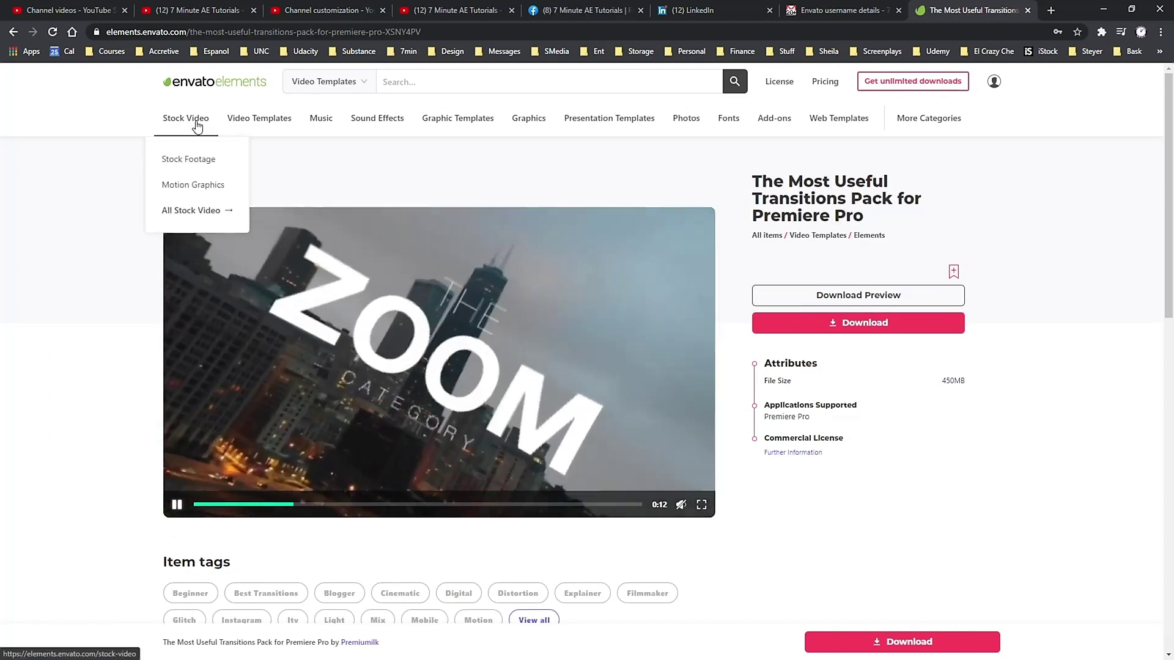
pyautogui.click(519, 76)
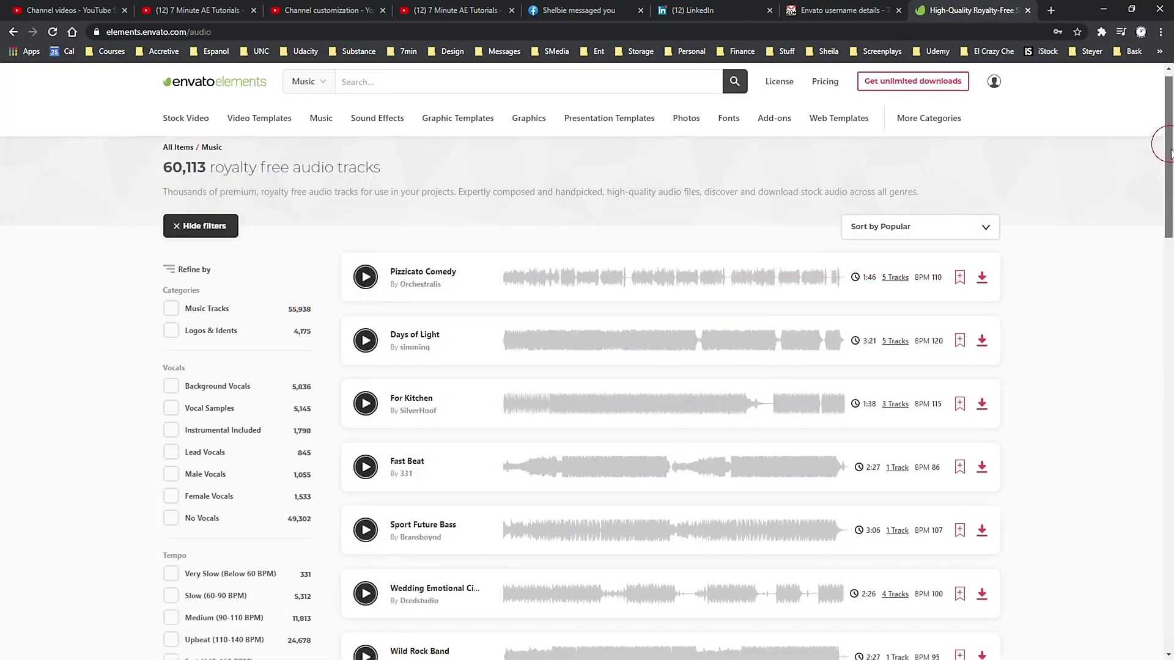
pyautogui.moveTo(1167, 159); pyautogui.dragTo(1160, 361)
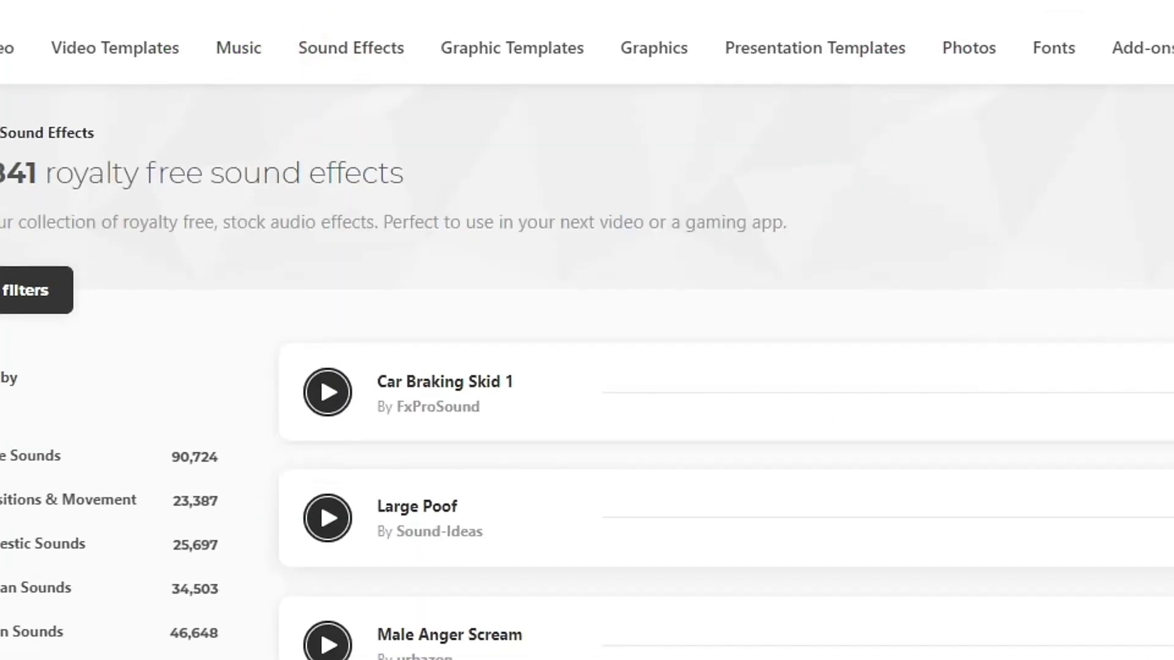
# Step: Play the Ice Skating Spins 3 preview and filter to Transitions & Movement and Game Sounds
pyautogui.scroll(-3, 996, 325)
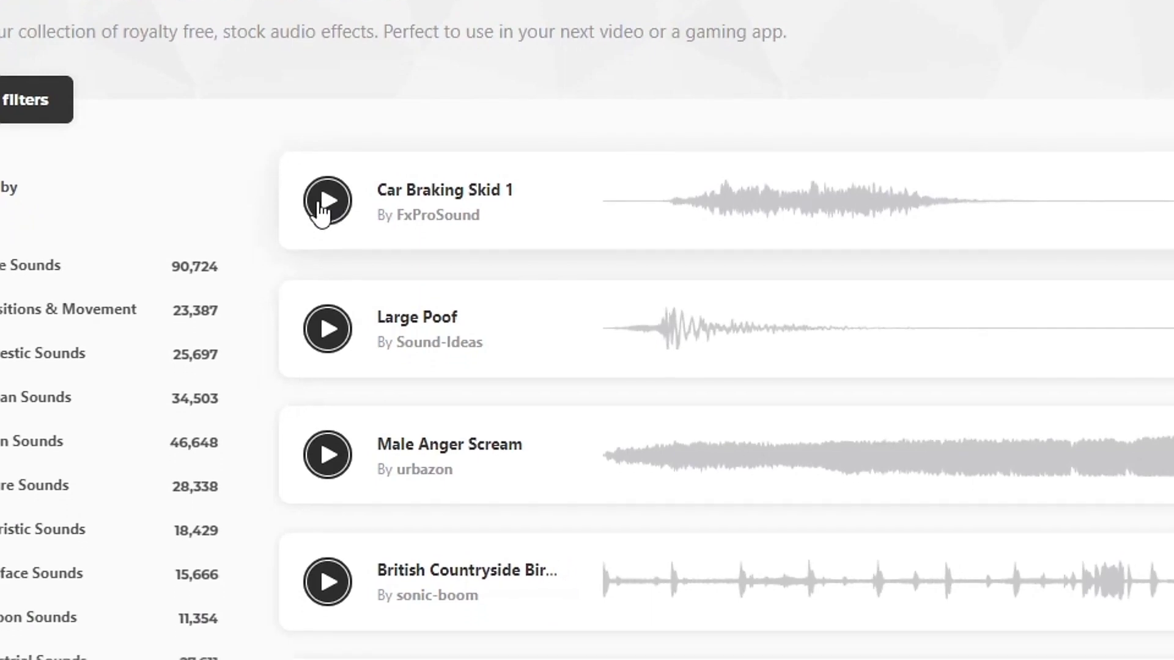
pyautogui.scroll(-5, 329, 384)
pyautogui.click(336, 410)
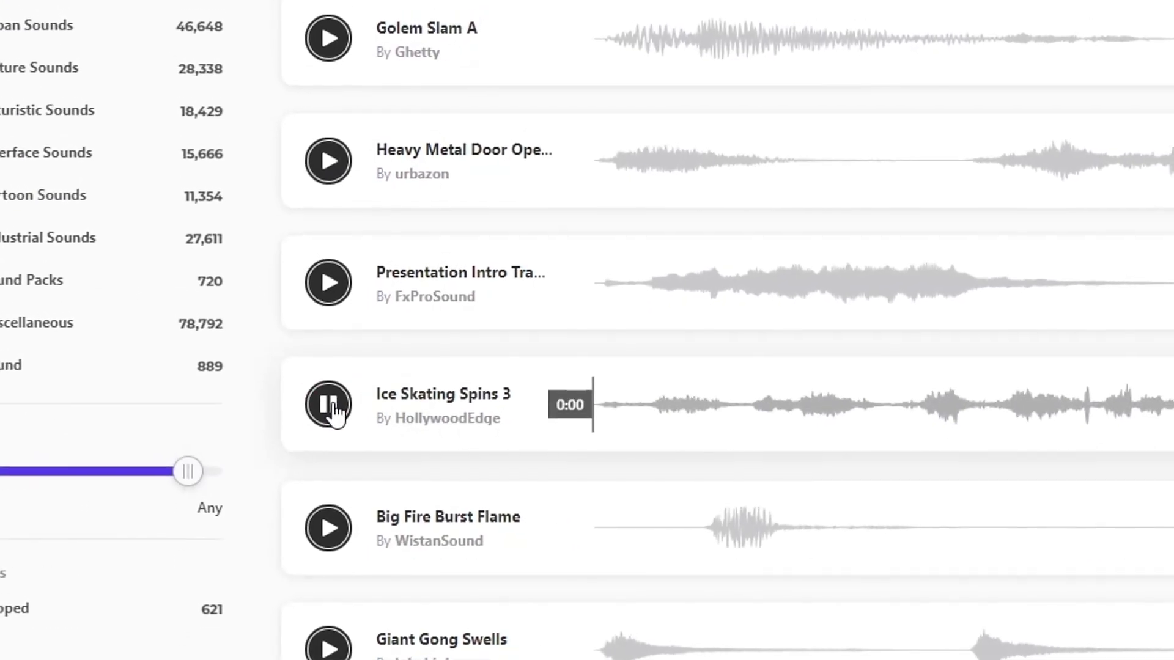
pyautogui.click(331, 413)
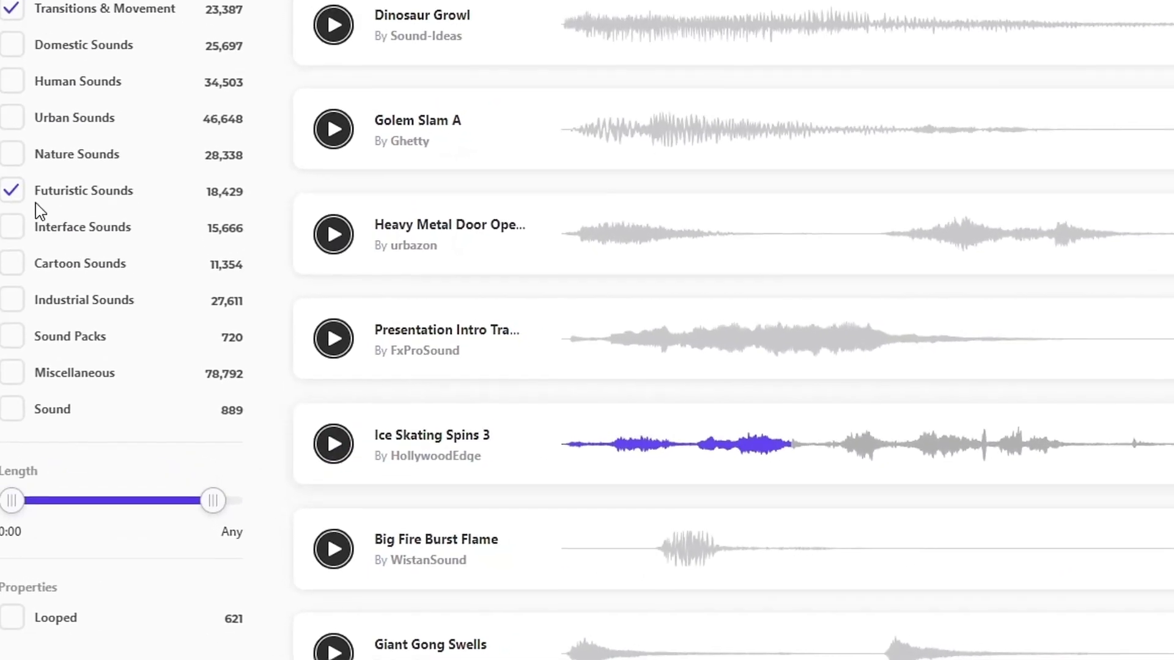
pyautogui.click(30, 215)
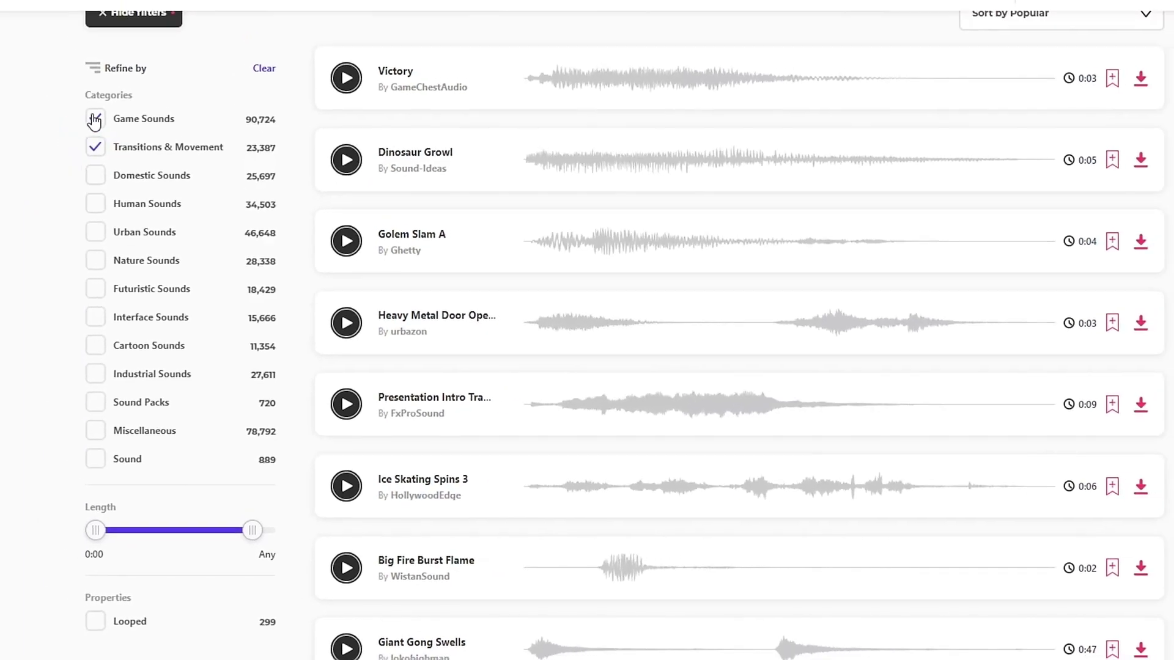